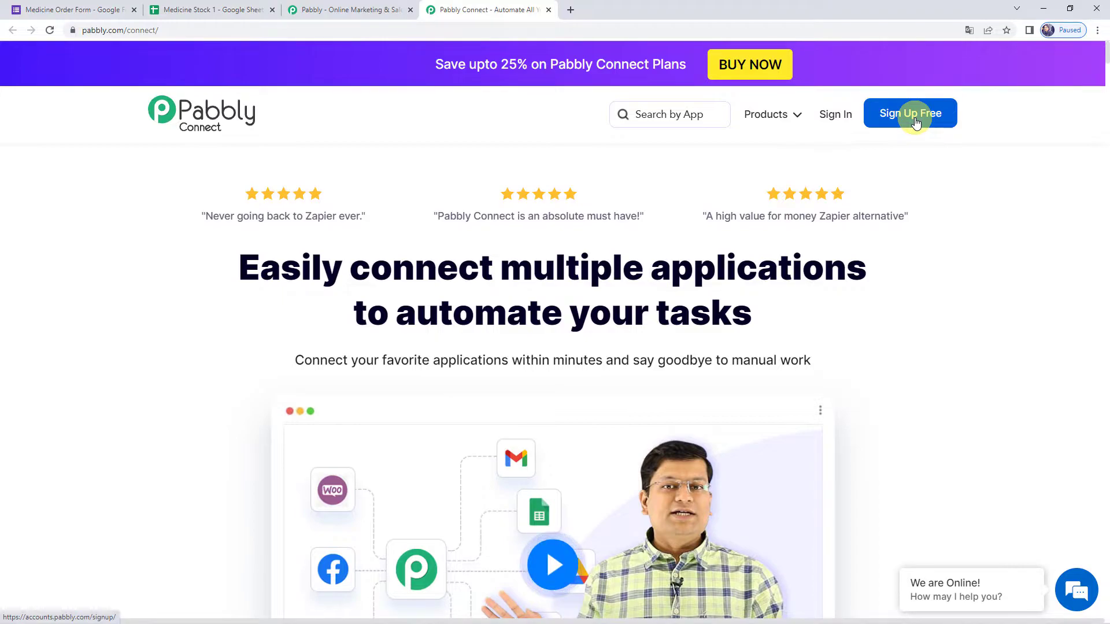
- Sign in to Pabbly and open the Pabbly Connect dashboard from the apps list
click(833, 115)
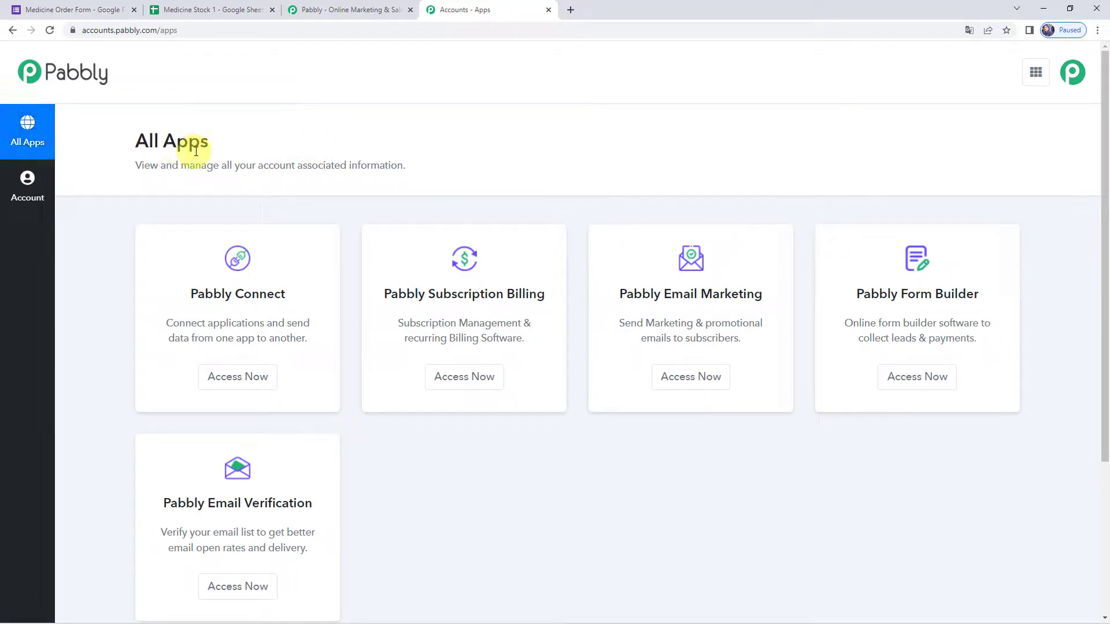
click(239, 378)
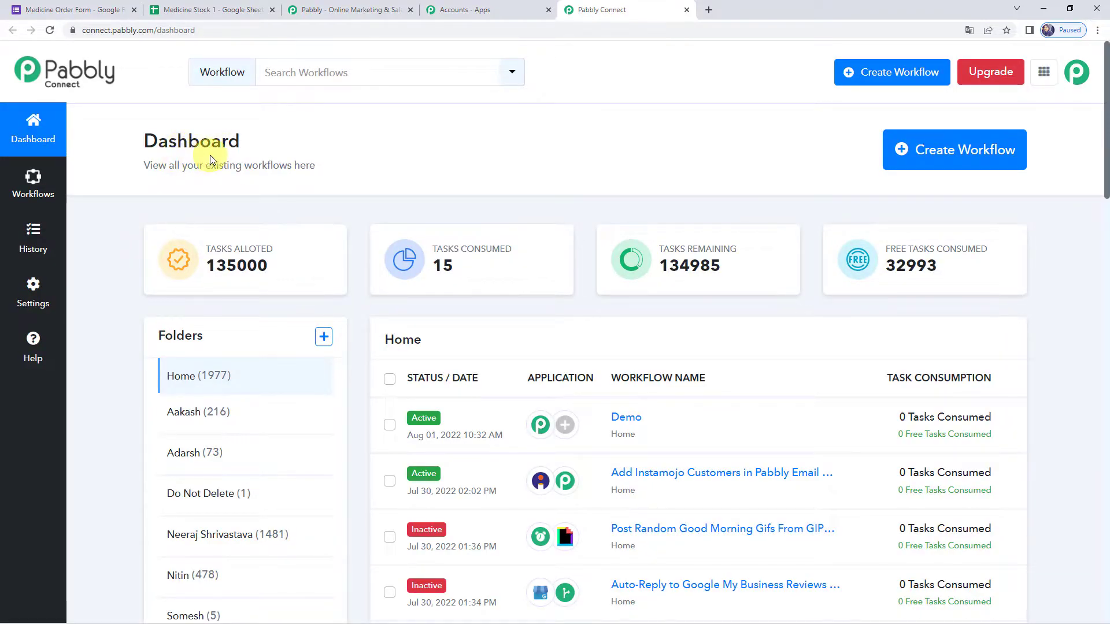
scroll(672, 408, down, 9)
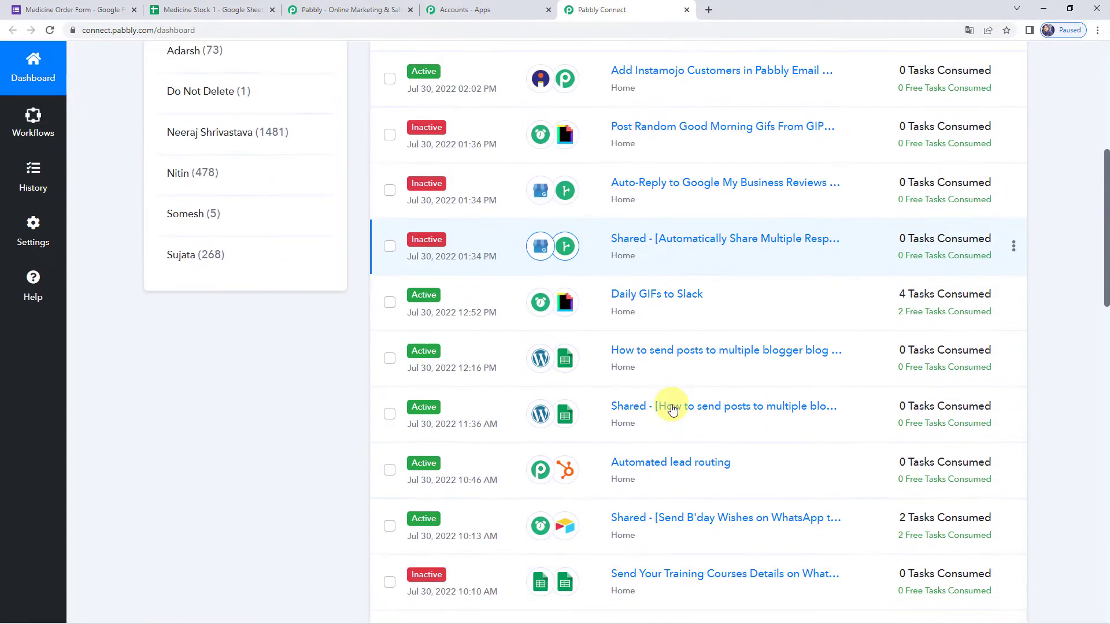
scroll(672, 409, up, 9)
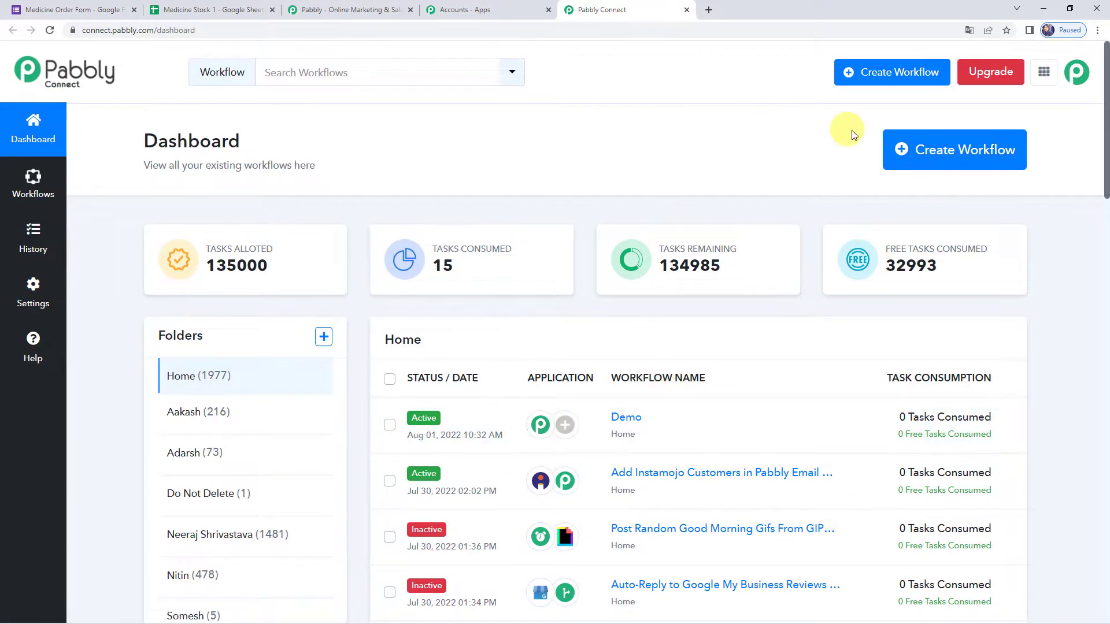
- Create a new workflow named 'Medical Inventory Automation'
click(957, 152)
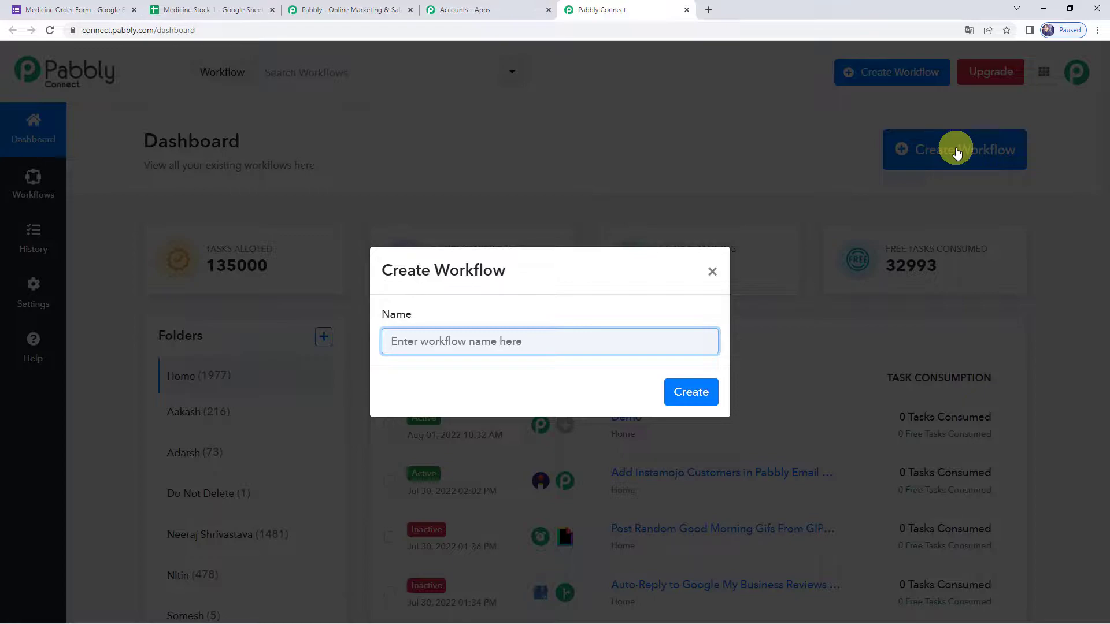
text(Medical Inventory Automation)
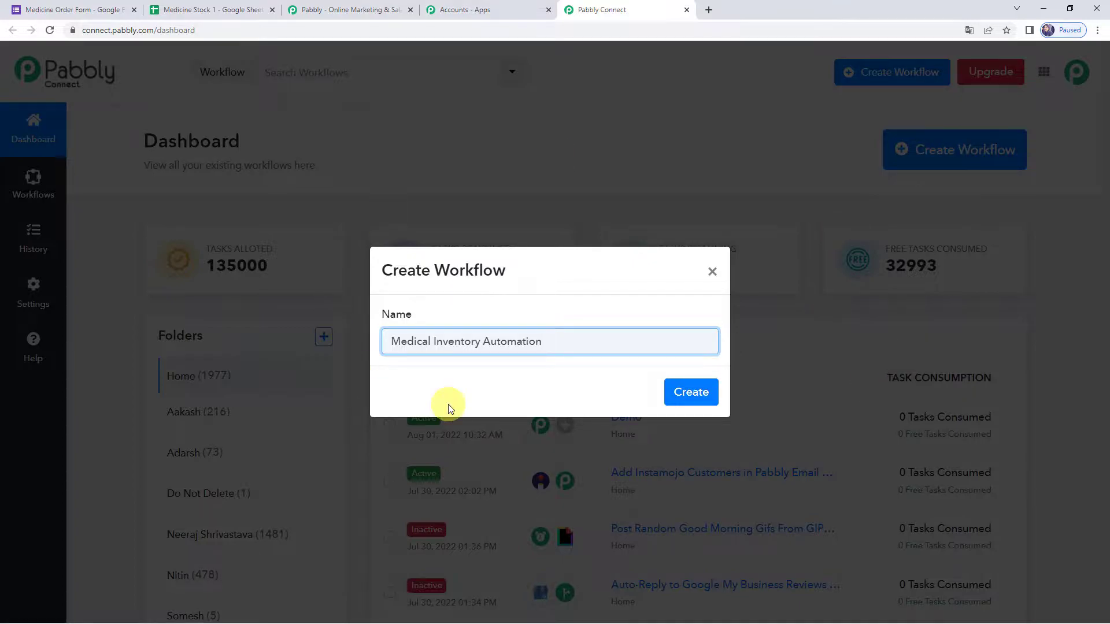
click(689, 403)
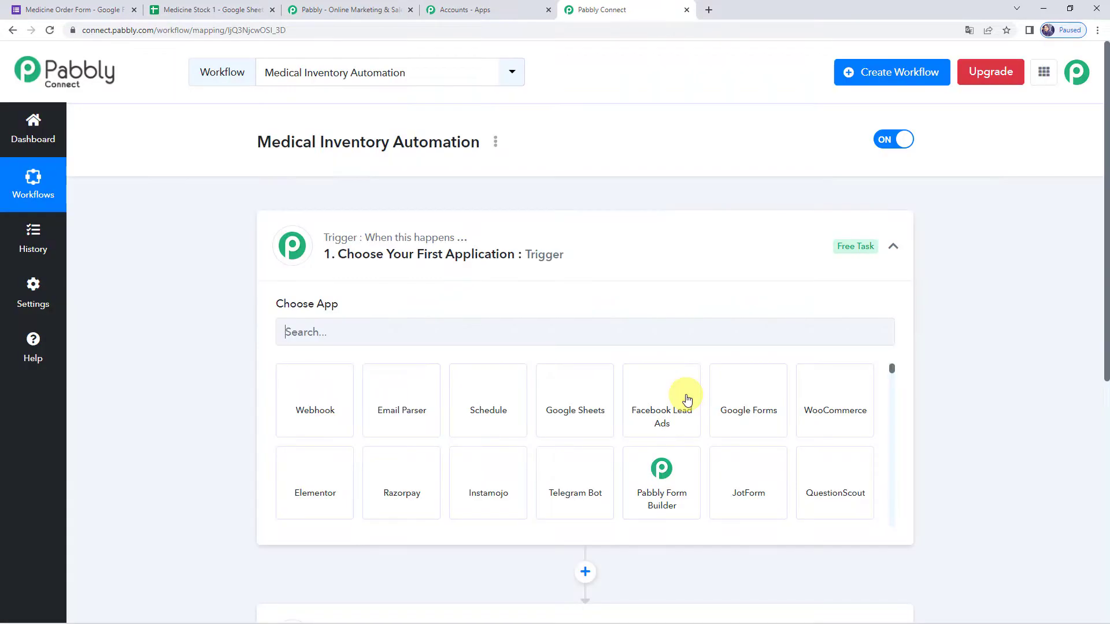
- Set the trigger app to Google Forms with the New Response Received event
click(561, 252)
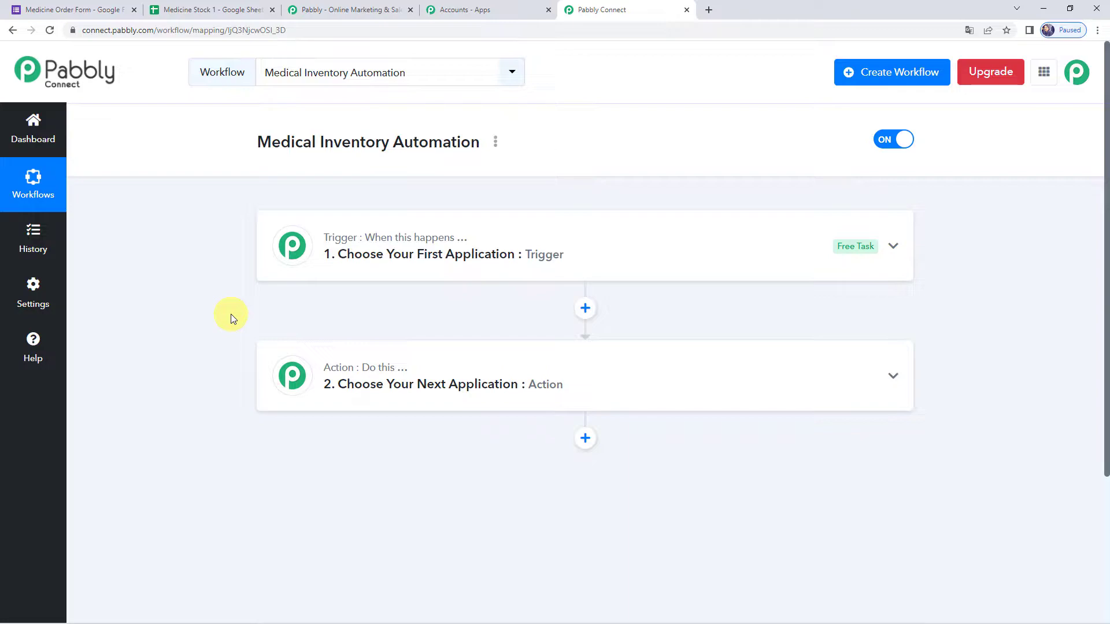
click(57, 9)
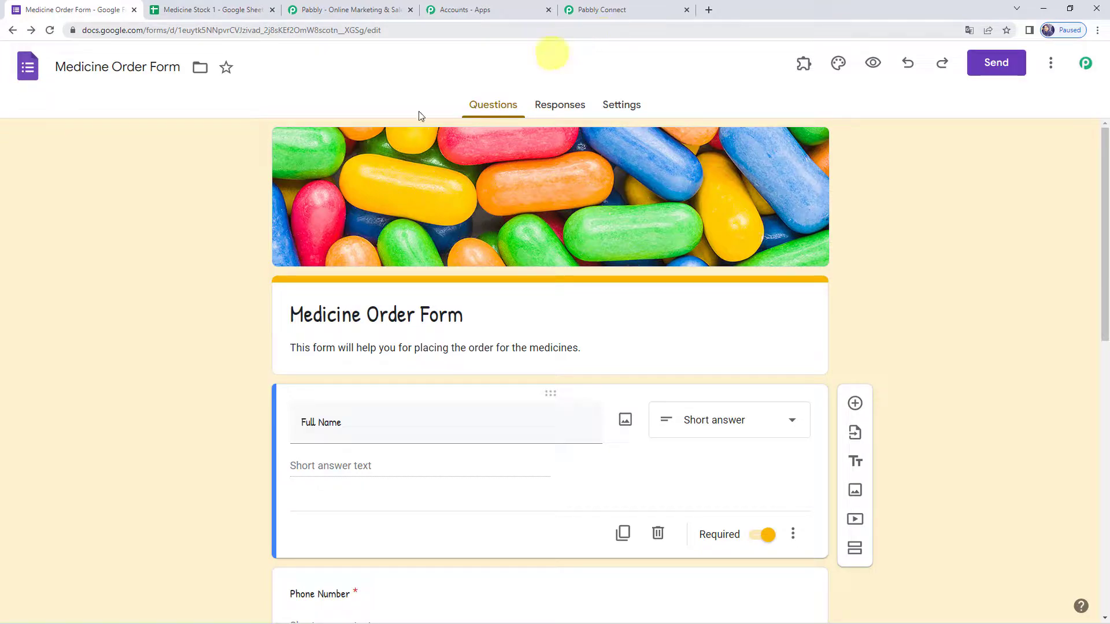
click(616, 10)
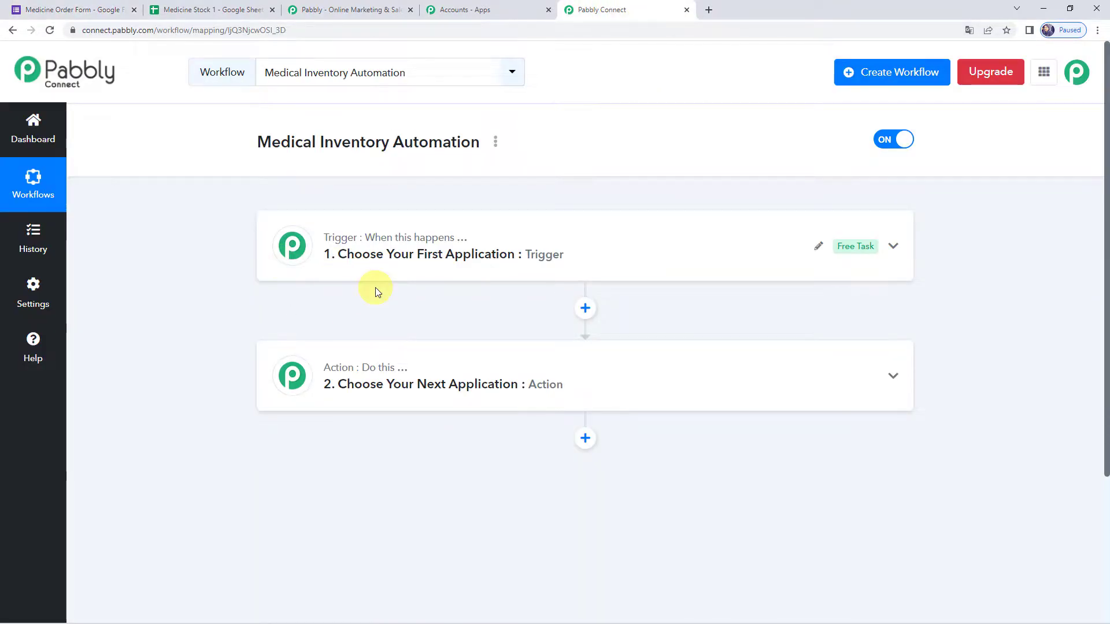
click(559, 257)
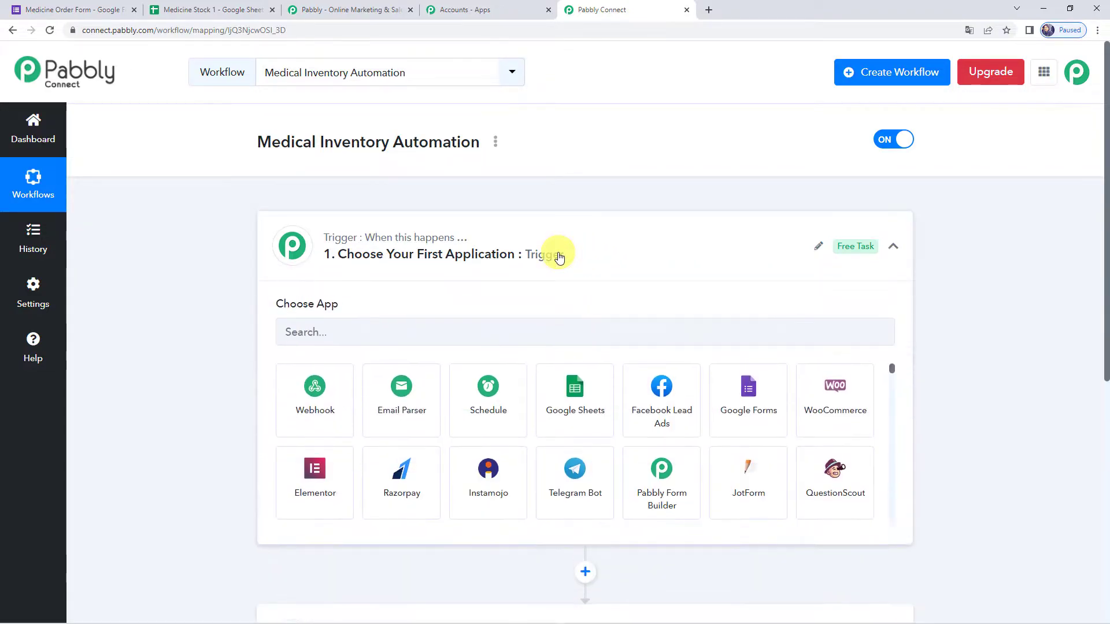
click(411, 337)
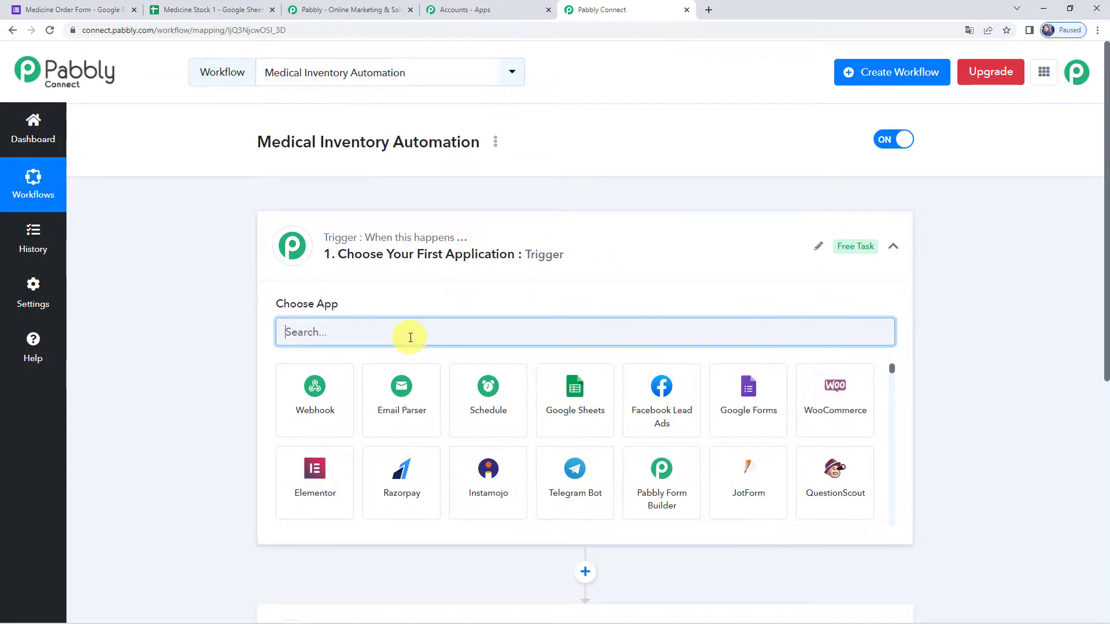
text(Google)
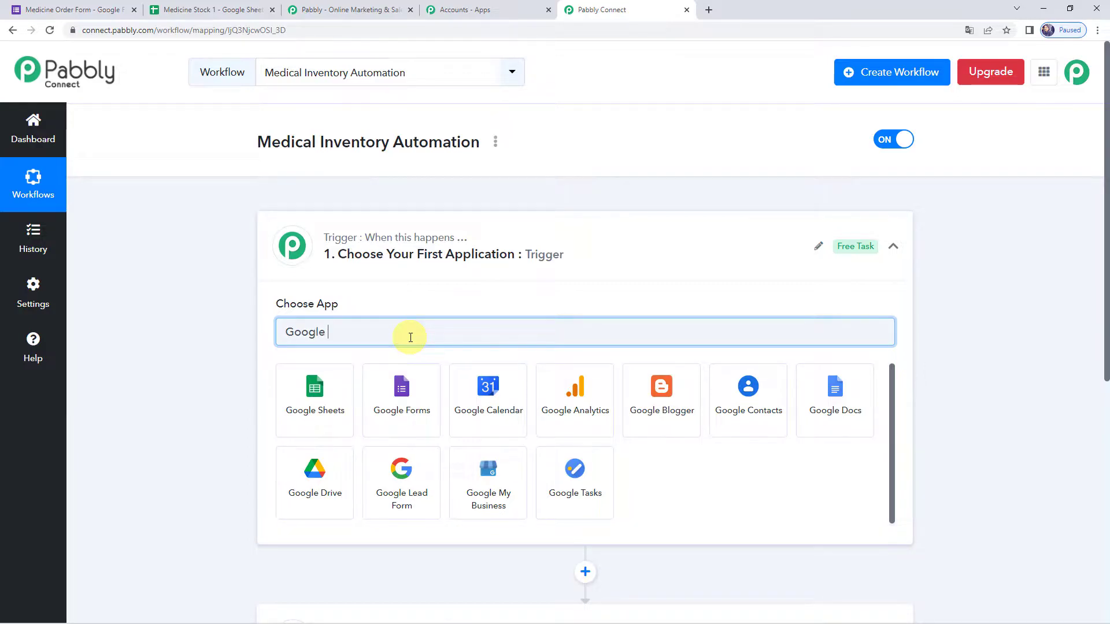
click(405, 400)
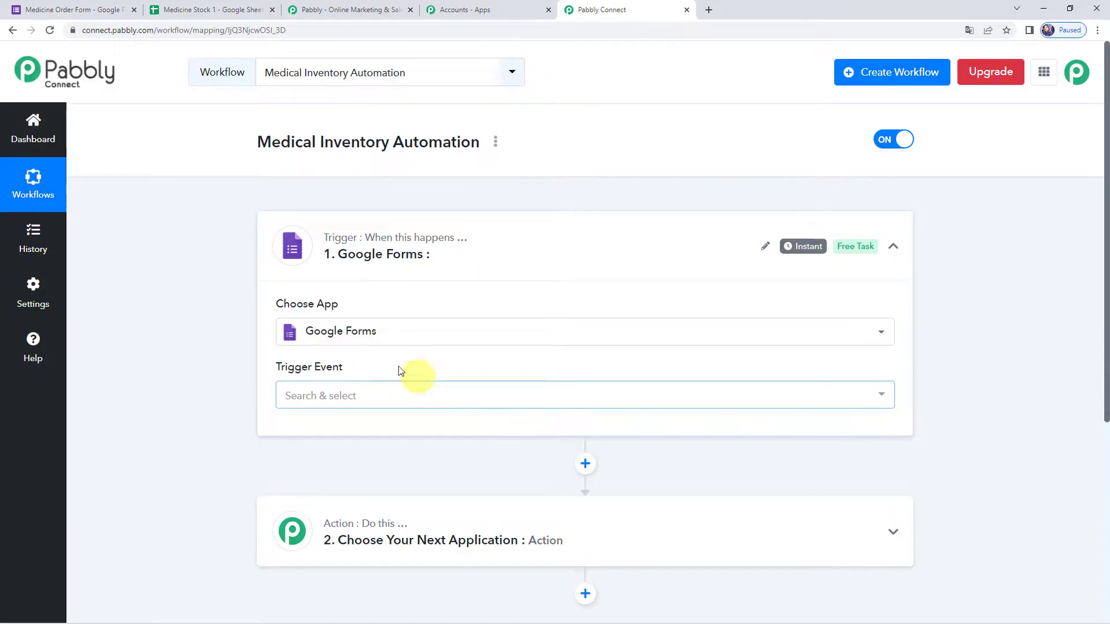
click(319, 403)
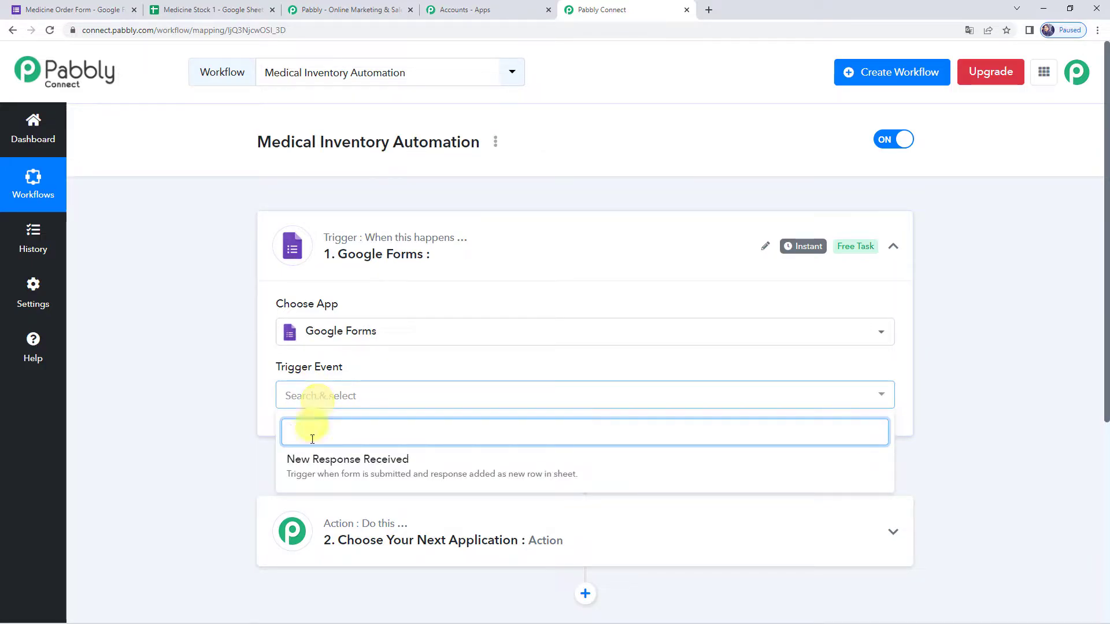
click(322, 461)
scroll(286, 227, down, 4)
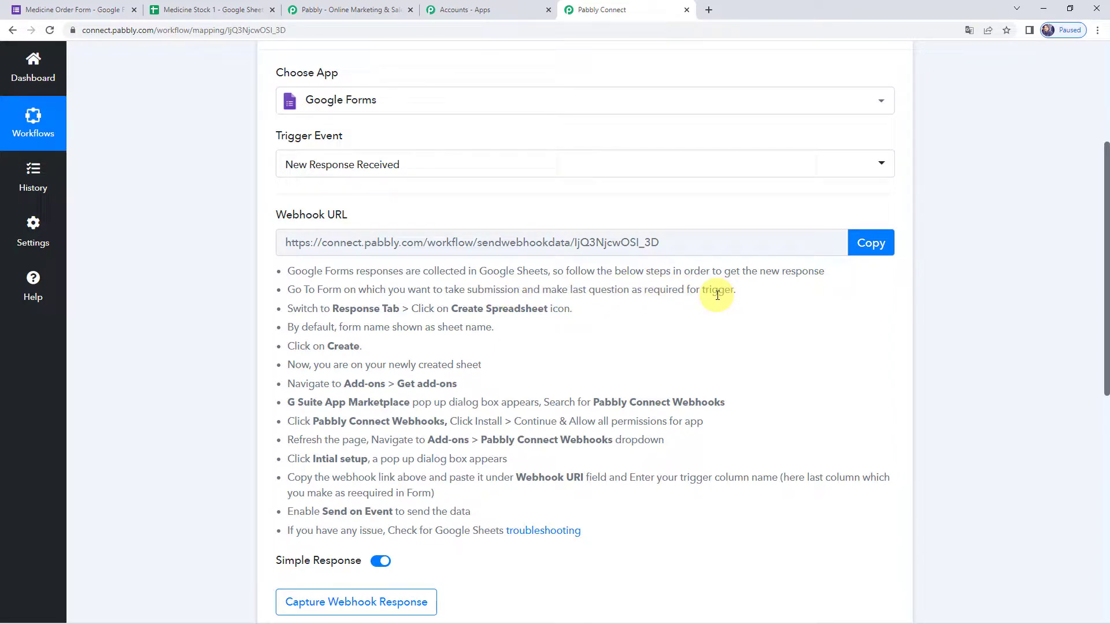
click(85, 7)
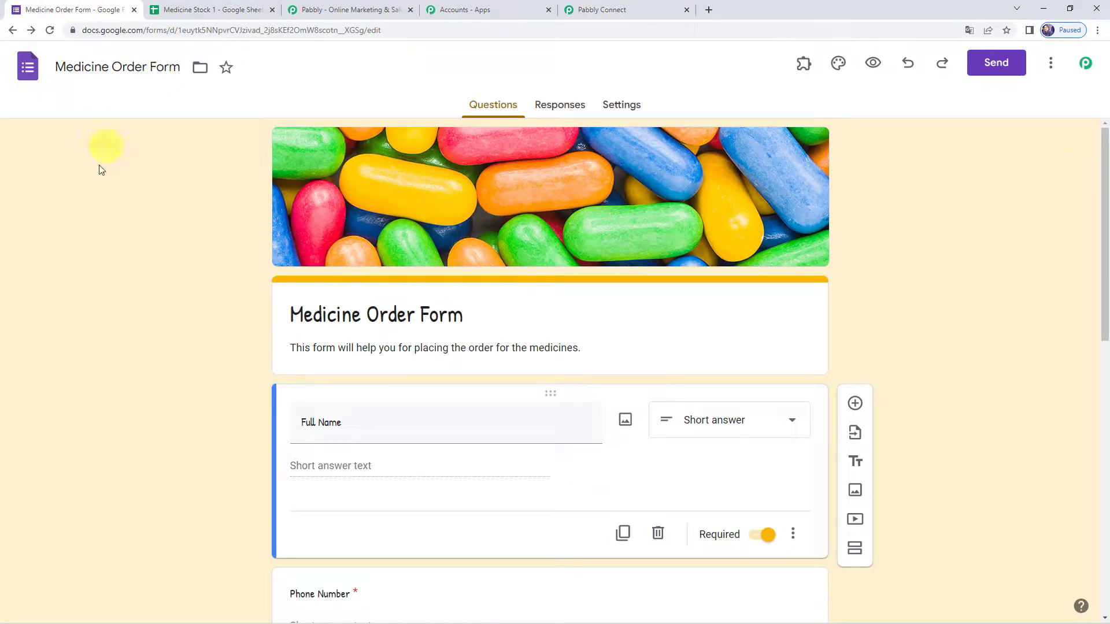
scroll(129, 297, down, 4)
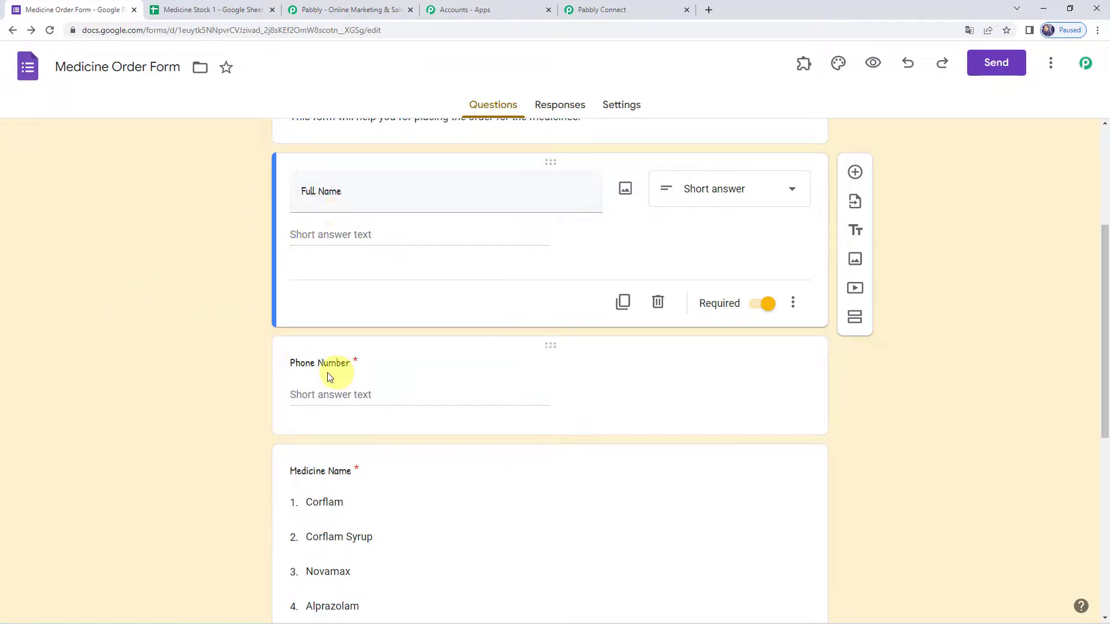
scroll(347, 372, down, 3)
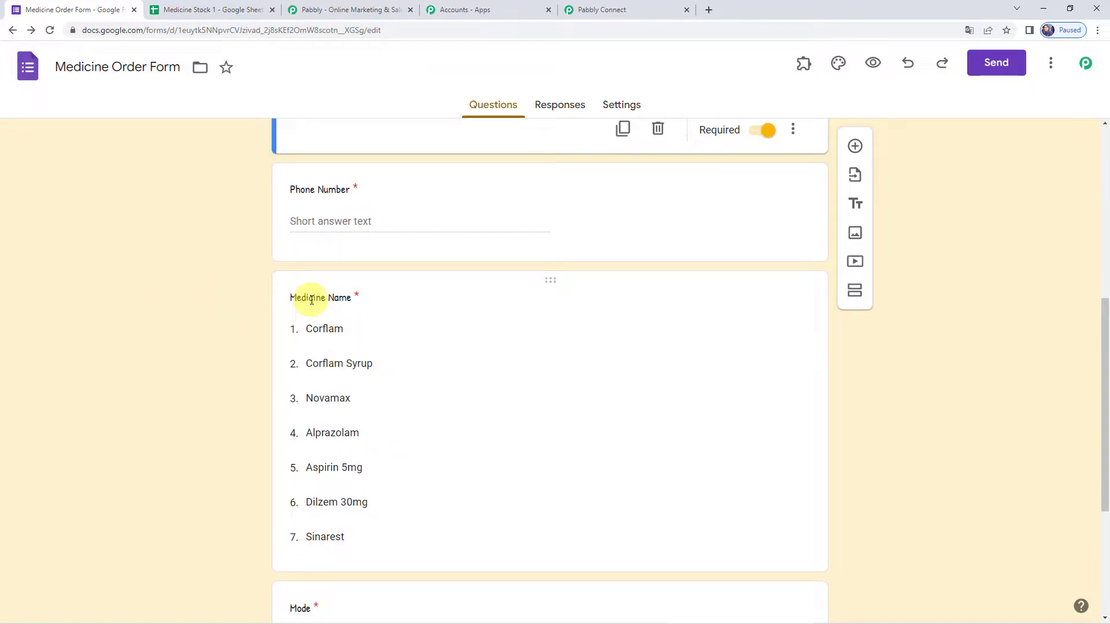
scroll(289, 316, down, 4)
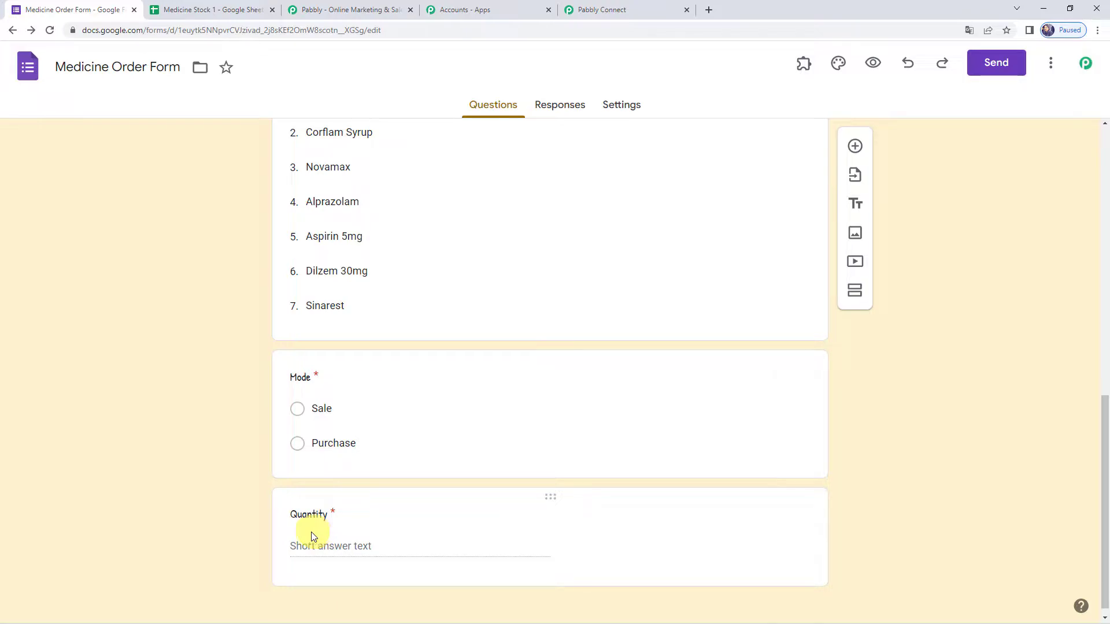
click(431, 532)
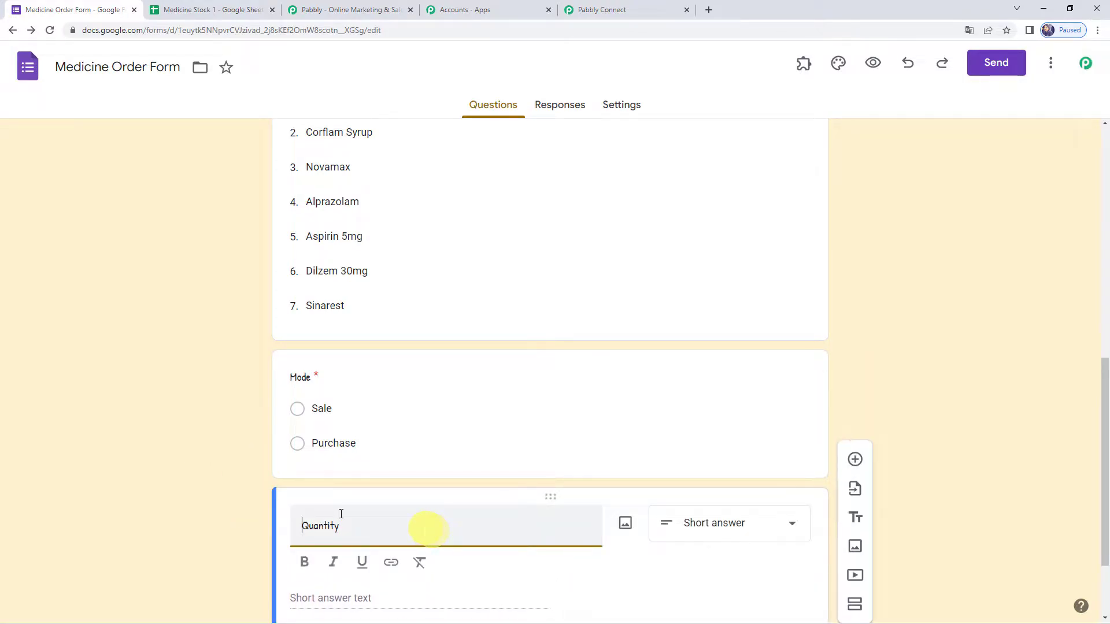
scroll(248, 496, down, 2)
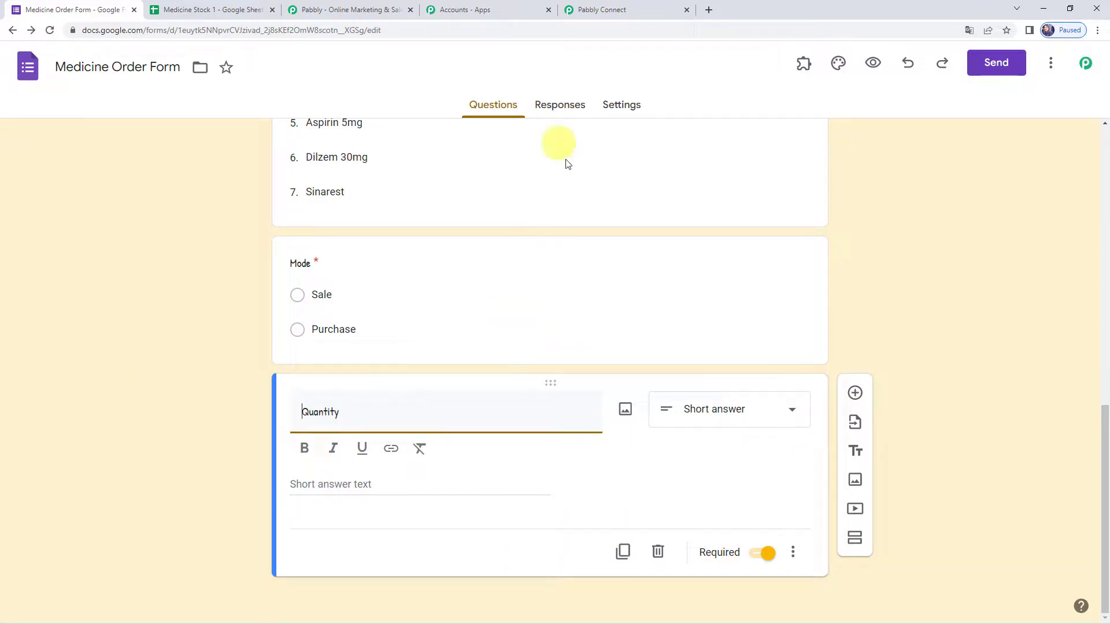
click(607, 9)
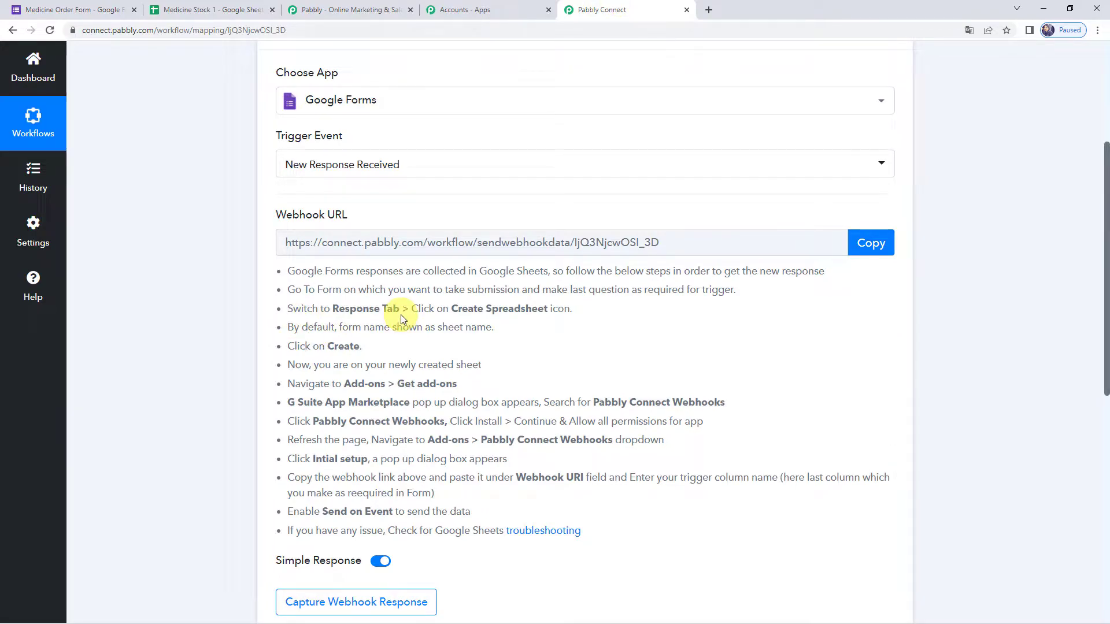
- Copy the webhook URL, start capturing the response, and return to the Medicine Order Form
click(852, 245)
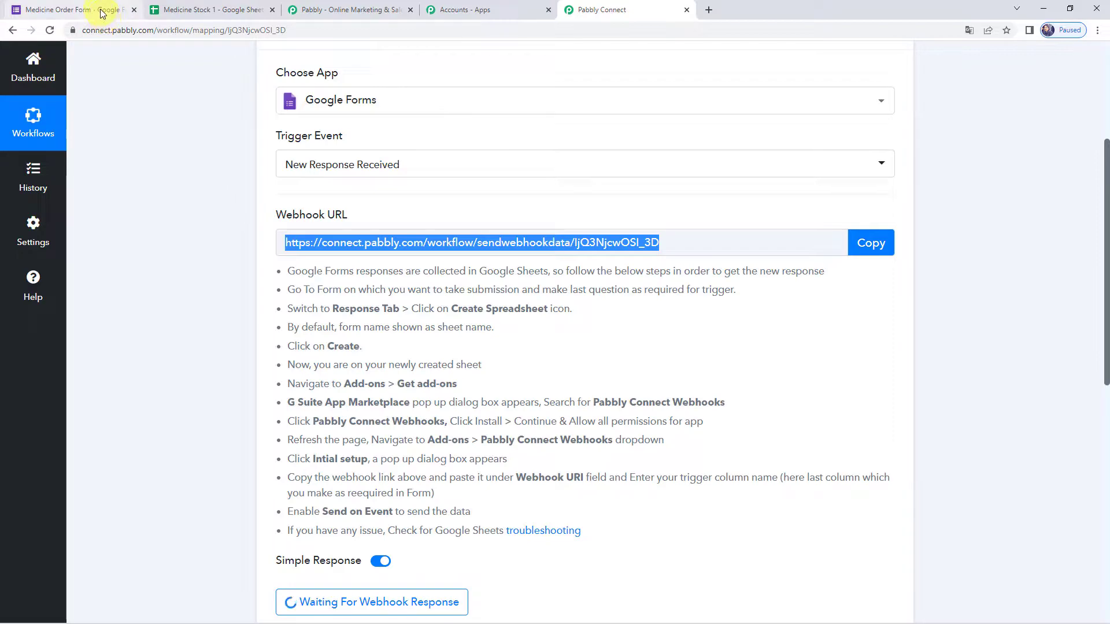
click(100, 12)
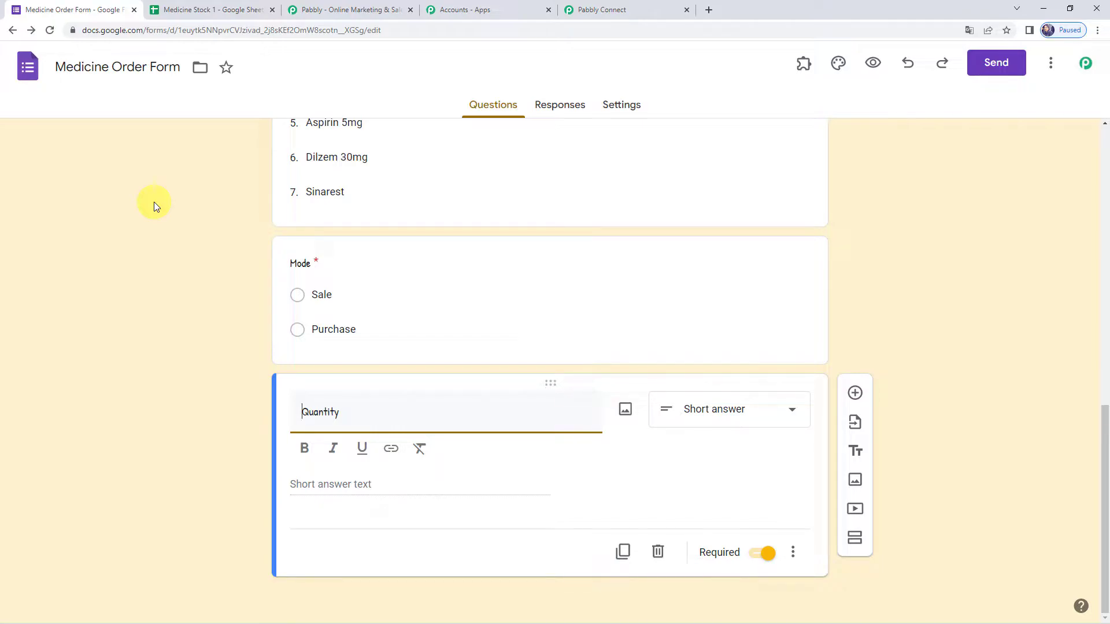
- Open the live order form and enter the customer's full name
click(873, 65)
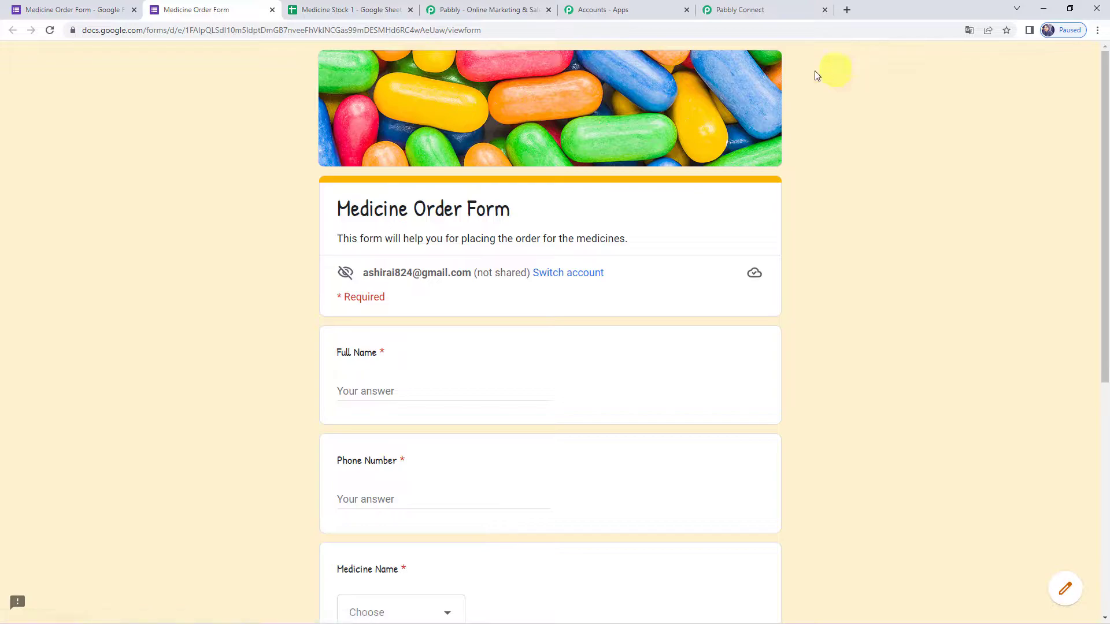
scroll(287, 279, down, 3)
click(371, 219)
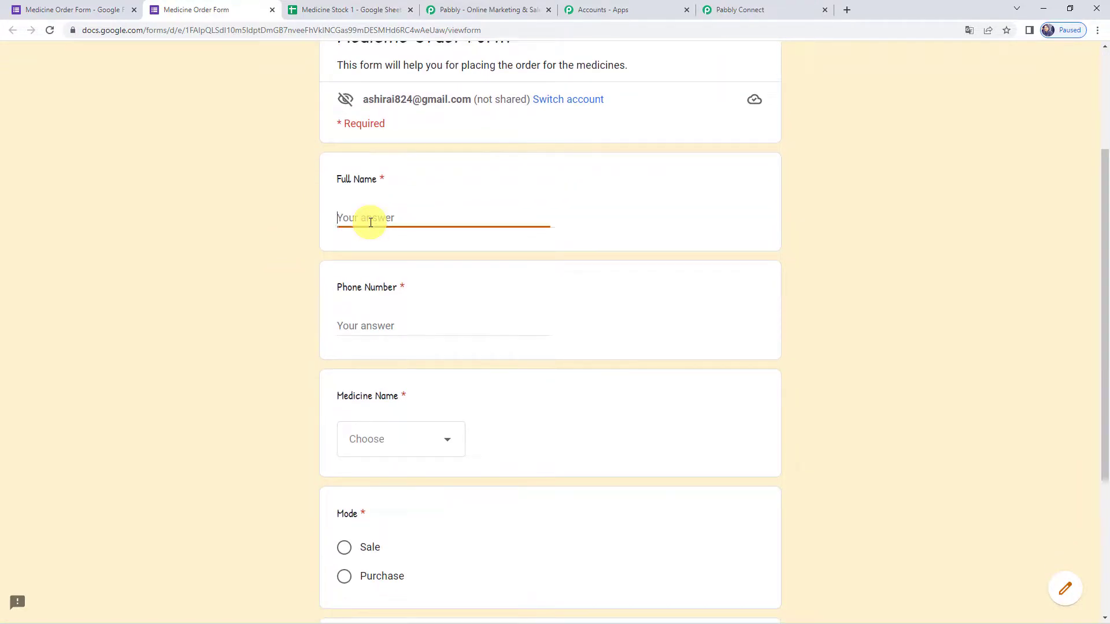
text(De)
text(789789789)
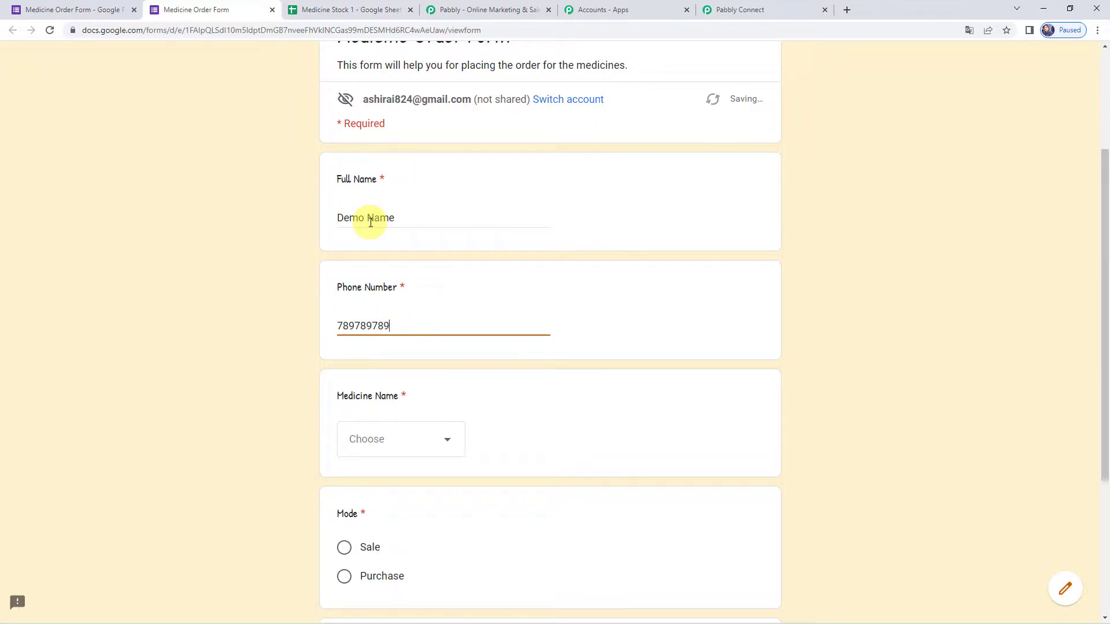
- Order 50 Corflam in Sale mode and submit the form
scroll(370, 221, down, 4)
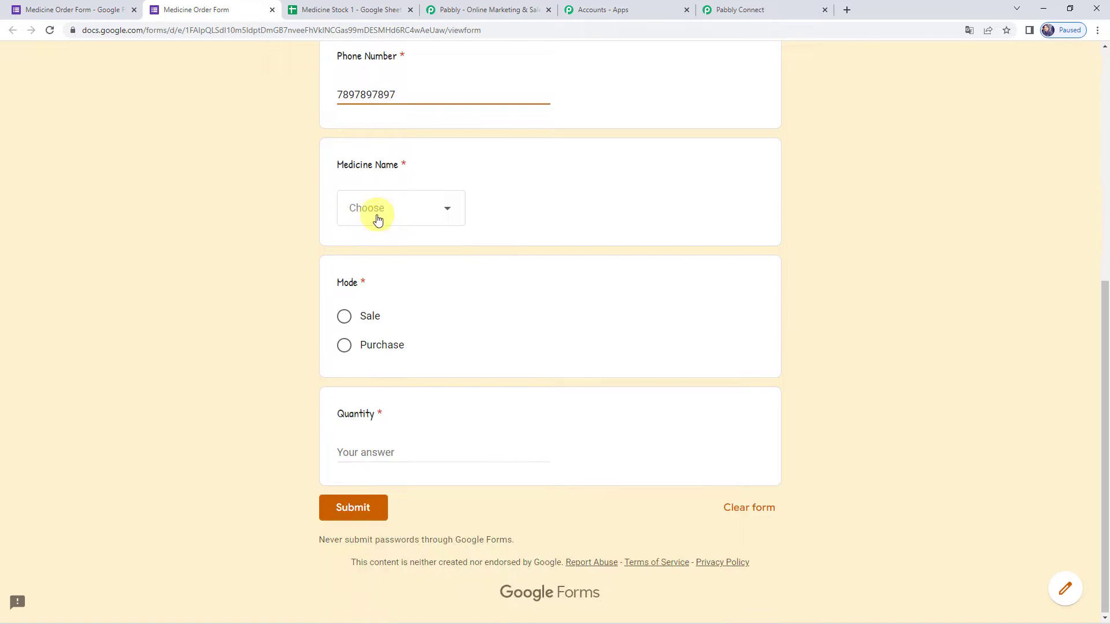
click(379, 218)
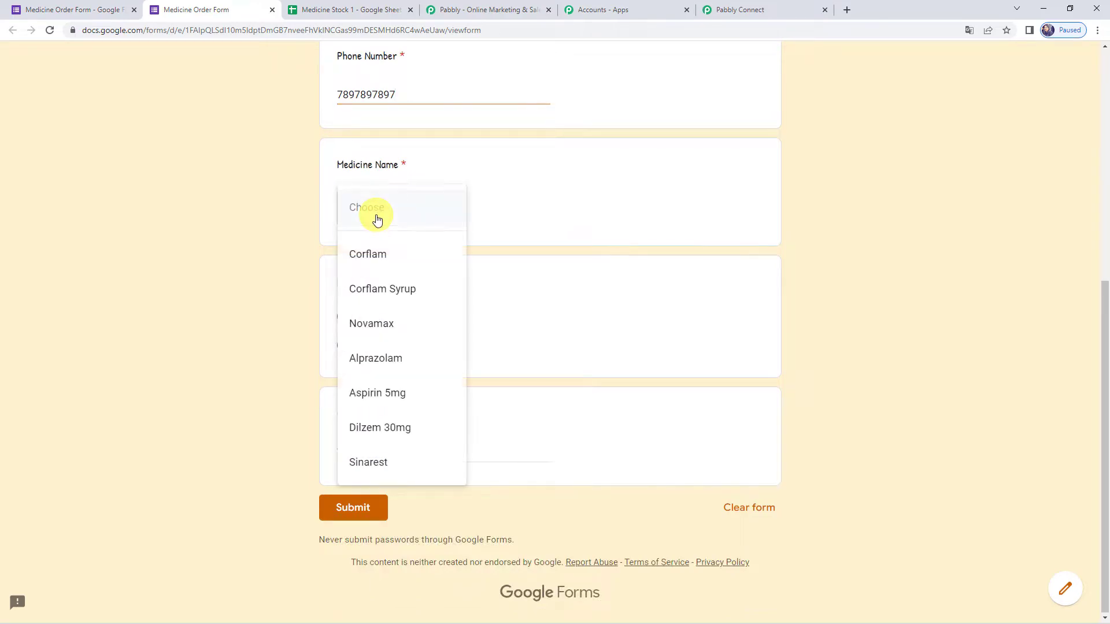
click(392, 263)
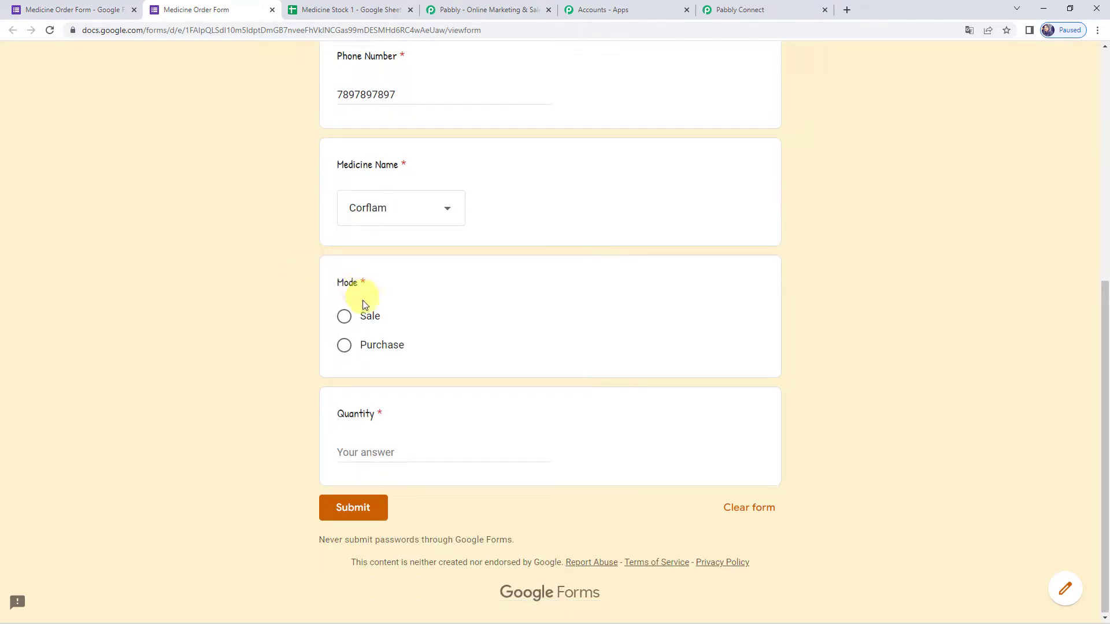
click(343, 318)
click(355, 449)
text(50)
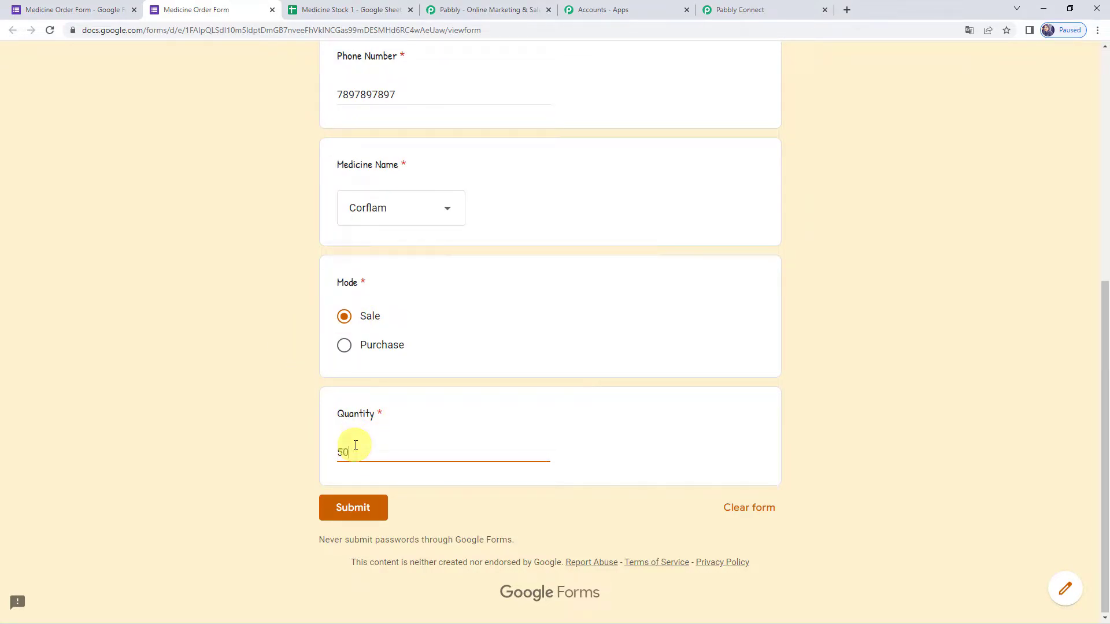
click(357, 512)
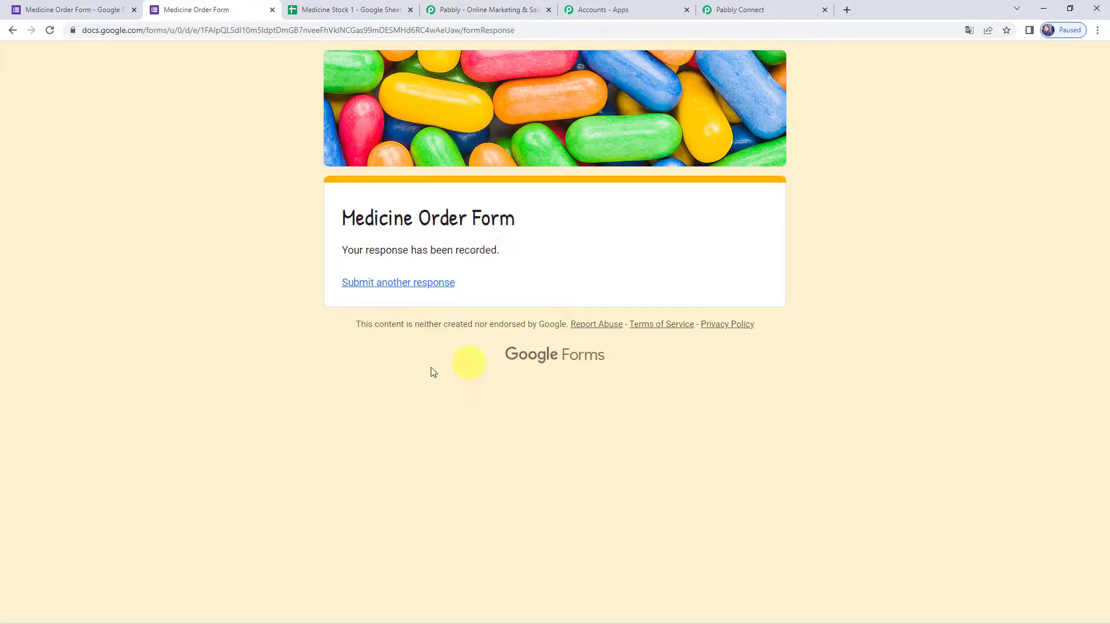
click(43, 9)
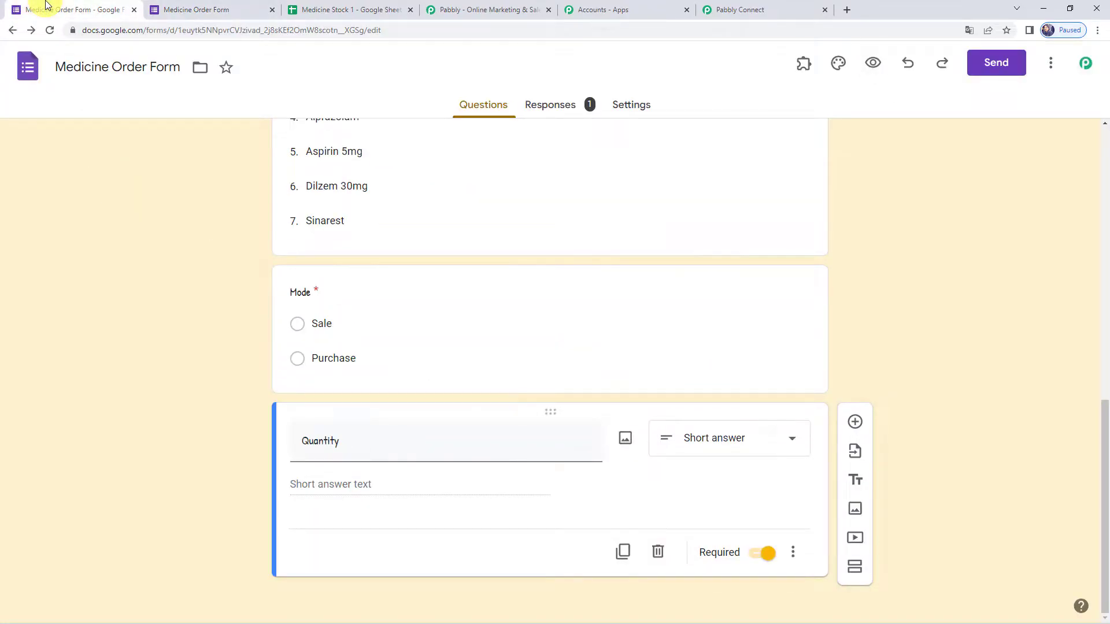
- Set the response destination to a newly created spreadsheet from the Responses tab
click(564, 112)
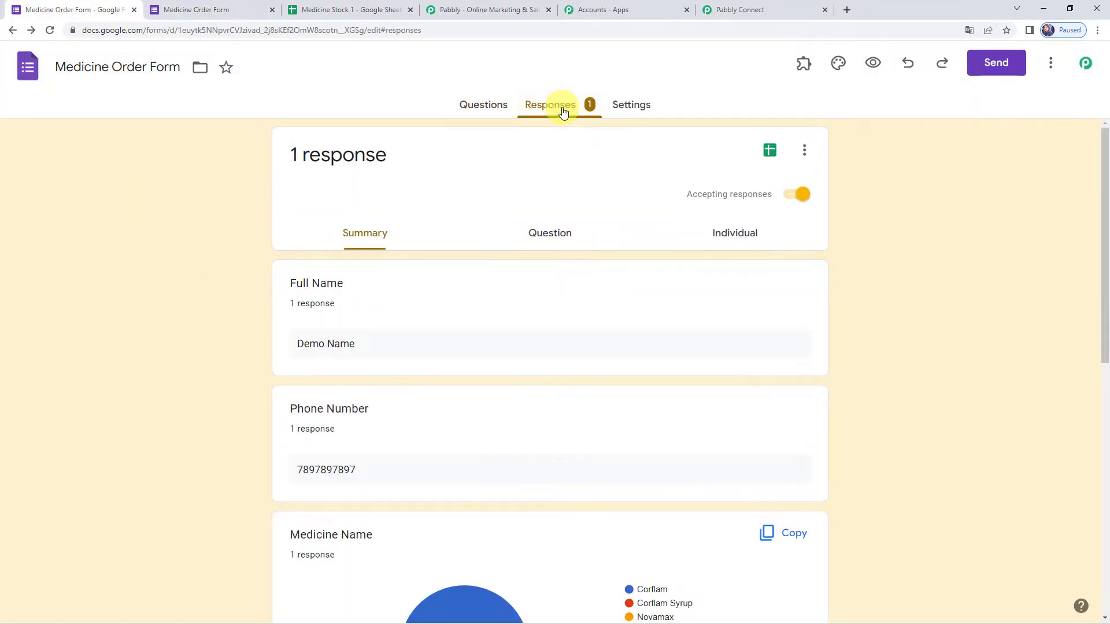
scroll(355, 344, down, 9)
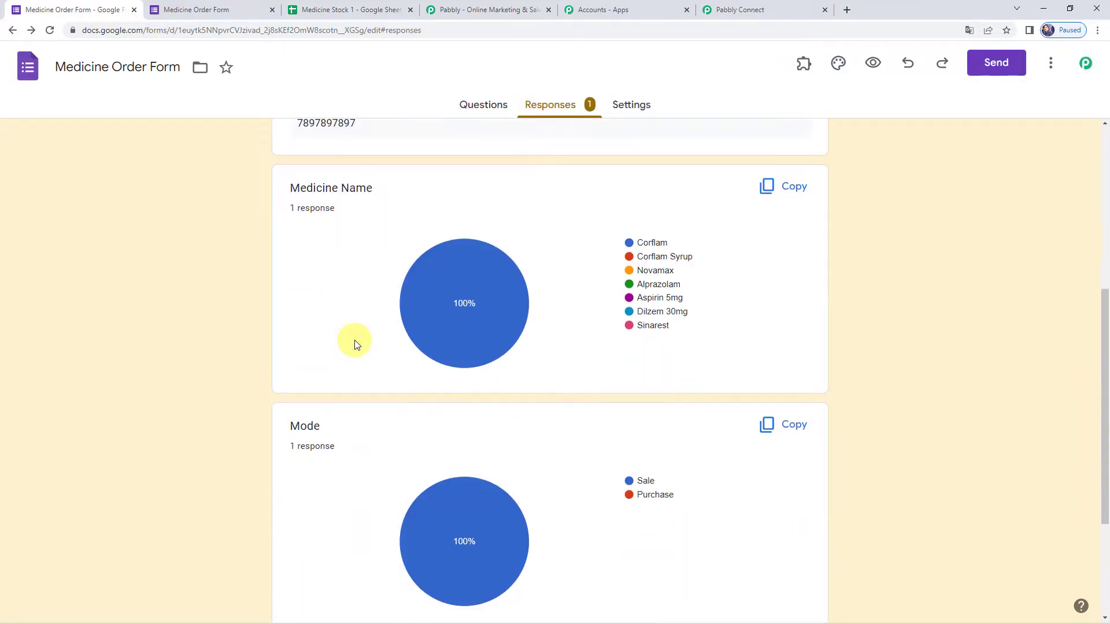
scroll(355, 344, up, 10)
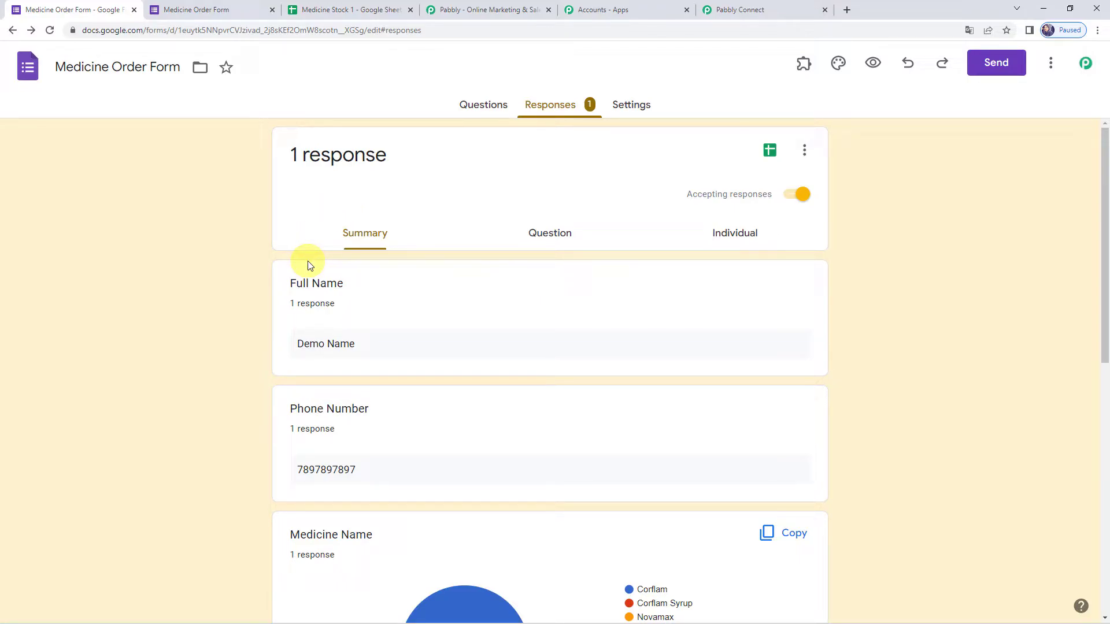
click(803, 152)
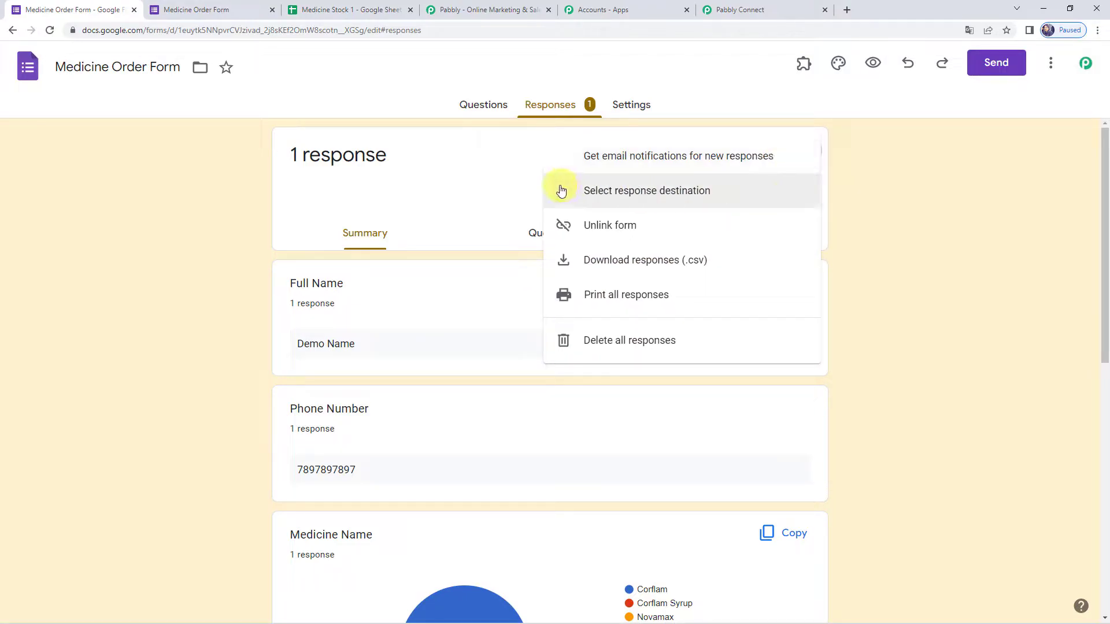
click(689, 198)
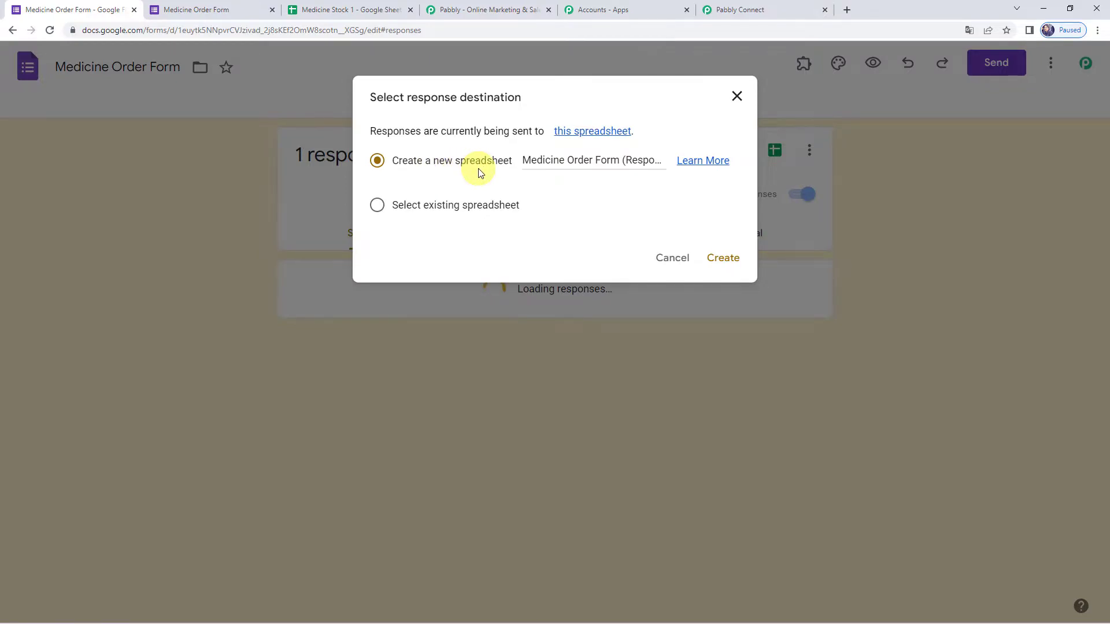
click(636, 161)
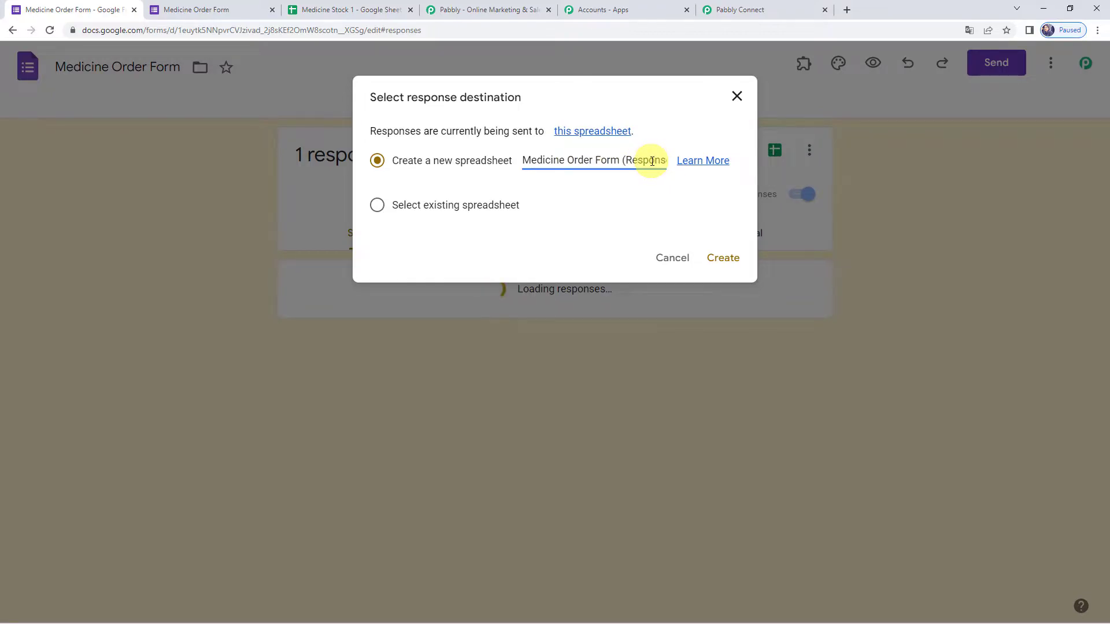
click(720, 259)
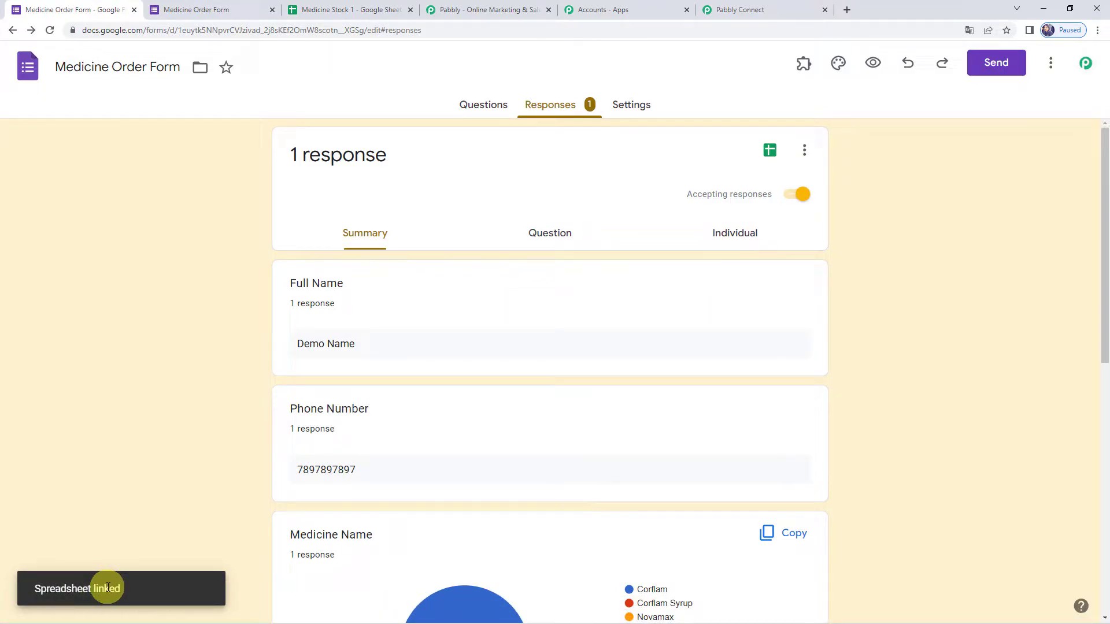
- Open the linked Medicine Order Form (Responses) spreadsheet in Google Sheets
click(771, 152)
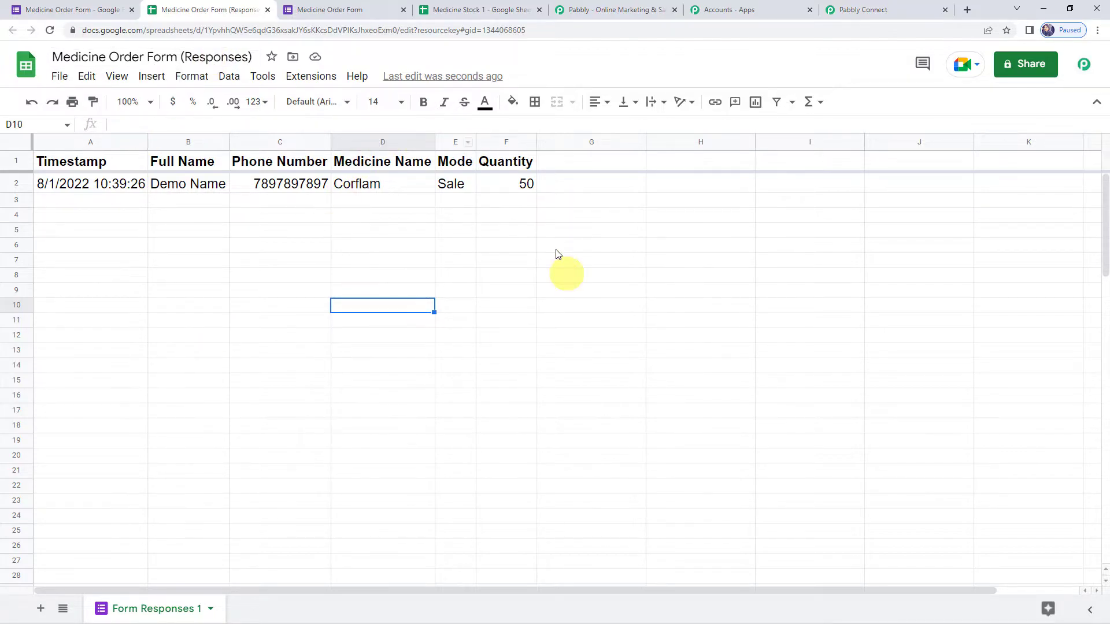
- Return to the Pabbly Connect workflow and copy the Google Forms webhook URL again
click(870, 11)
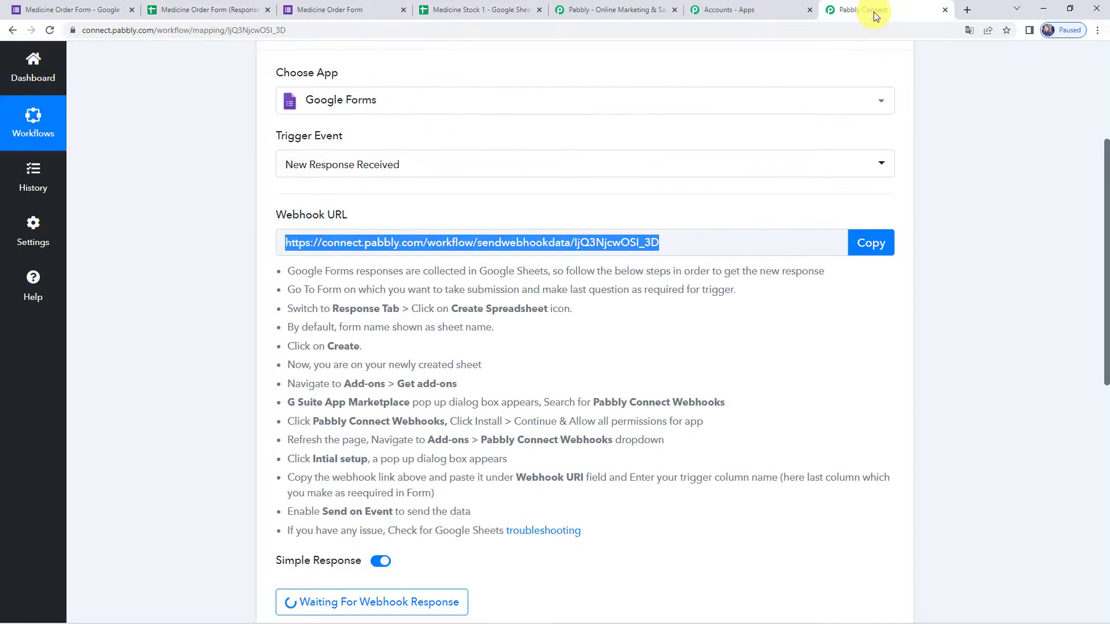
scroll(311, 267, down, 1)
scroll(311, 267, down, 1)
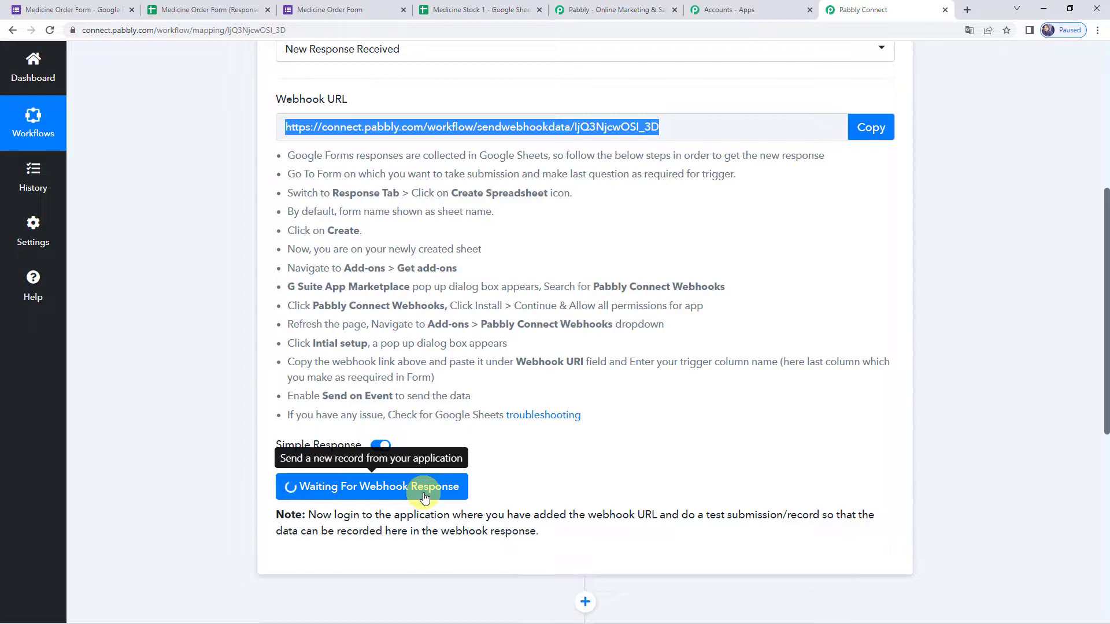
click(879, 133)
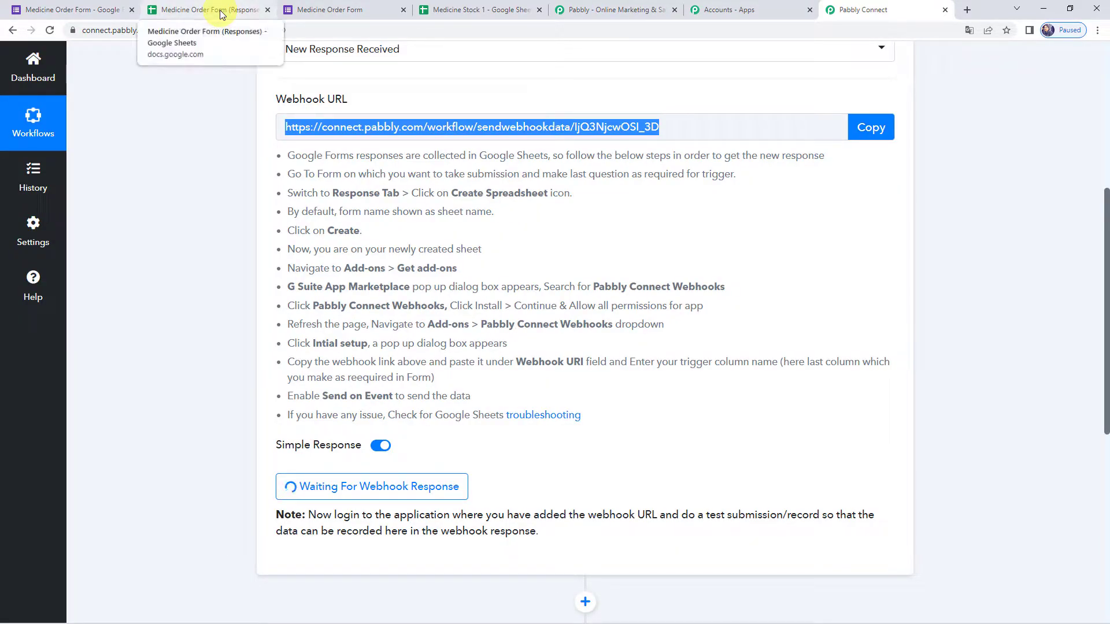
- Search Extensions > Add-ons for Pabbly Connect Webhooks and confirm it is installed
click(221, 14)
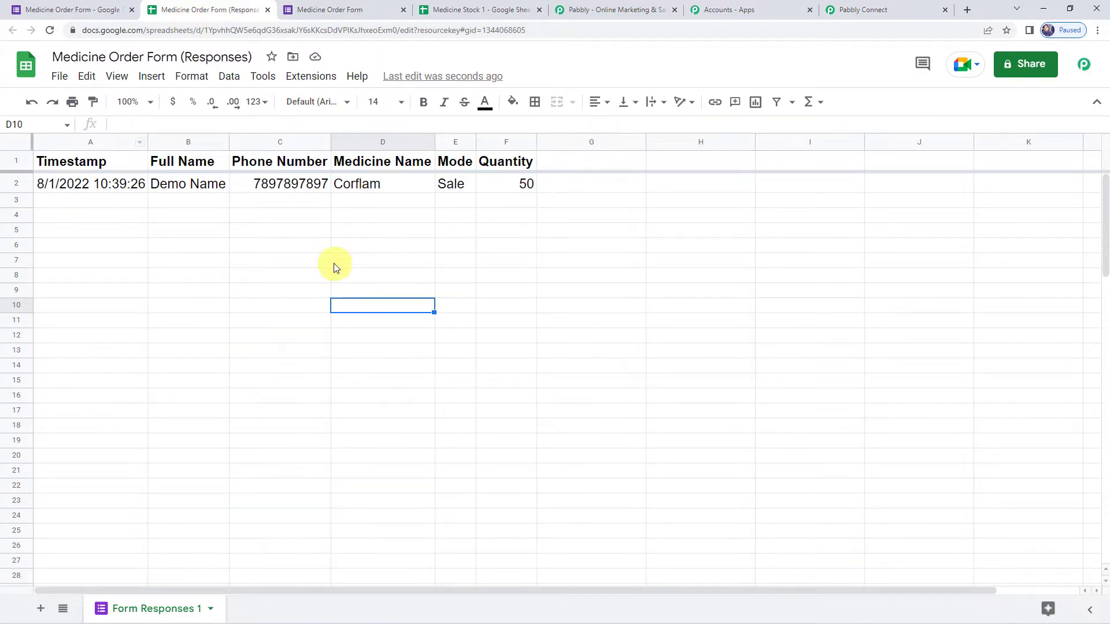
click(313, 80)
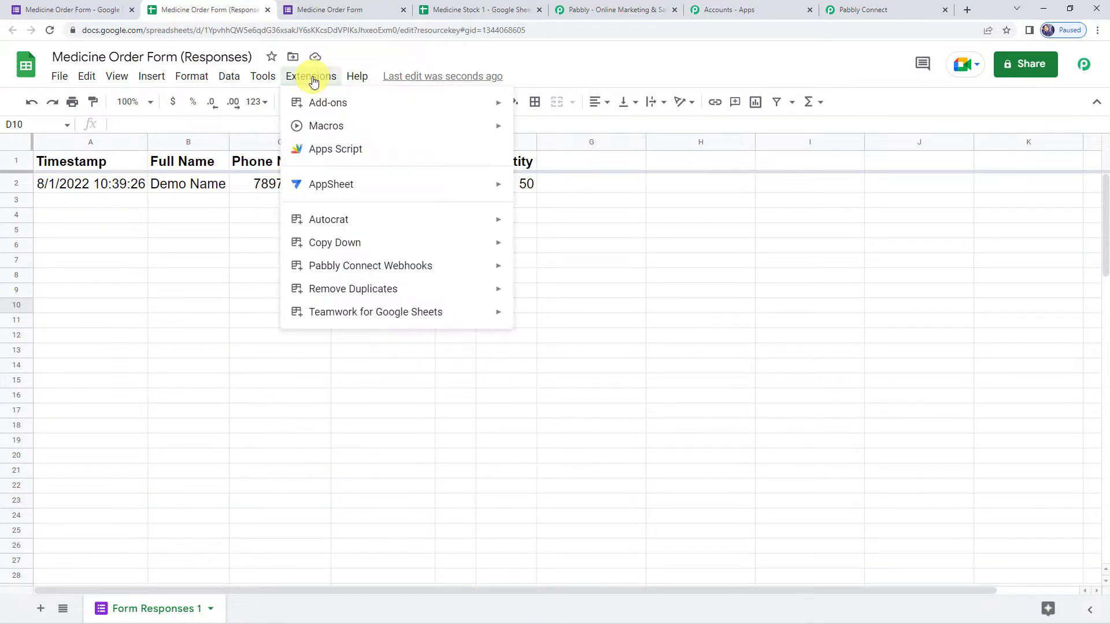
mouse_move(318, 105)
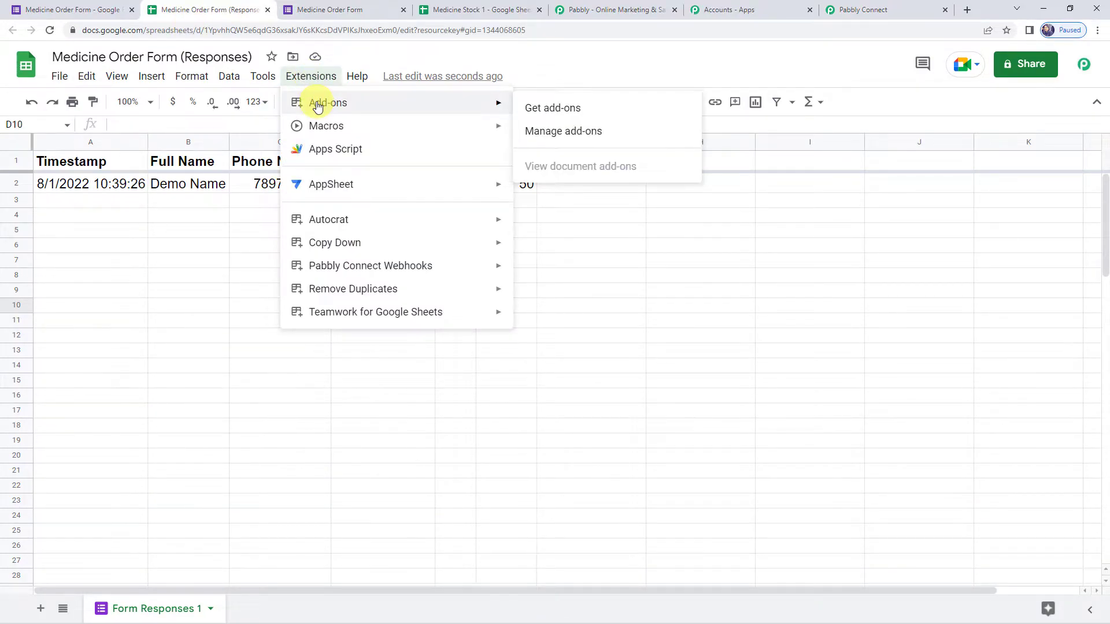
click(541, 107)
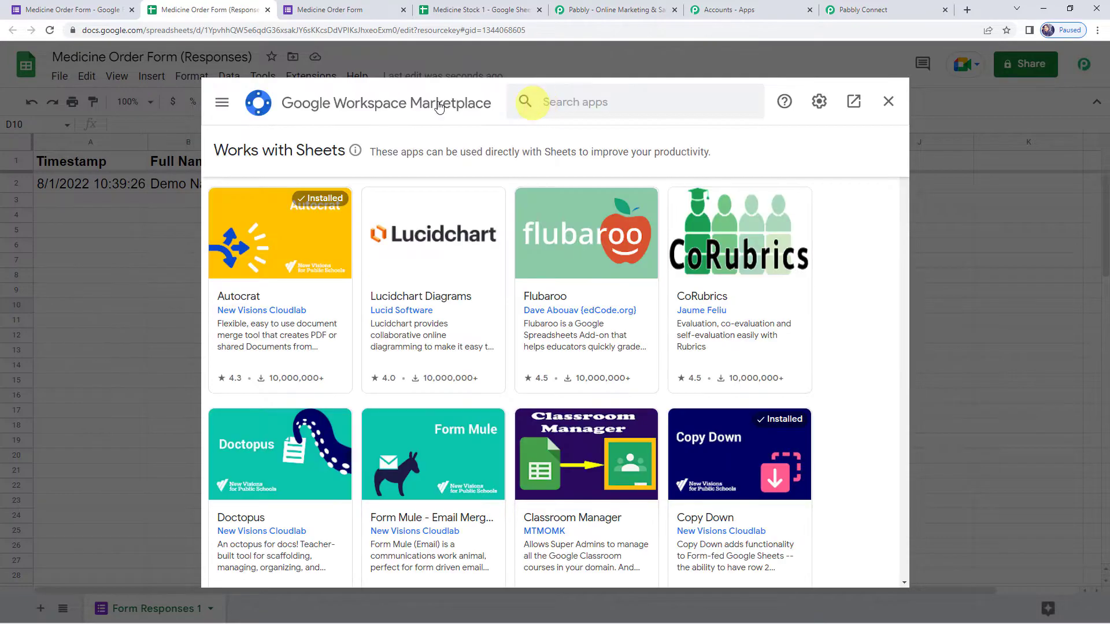
click(565, 103)
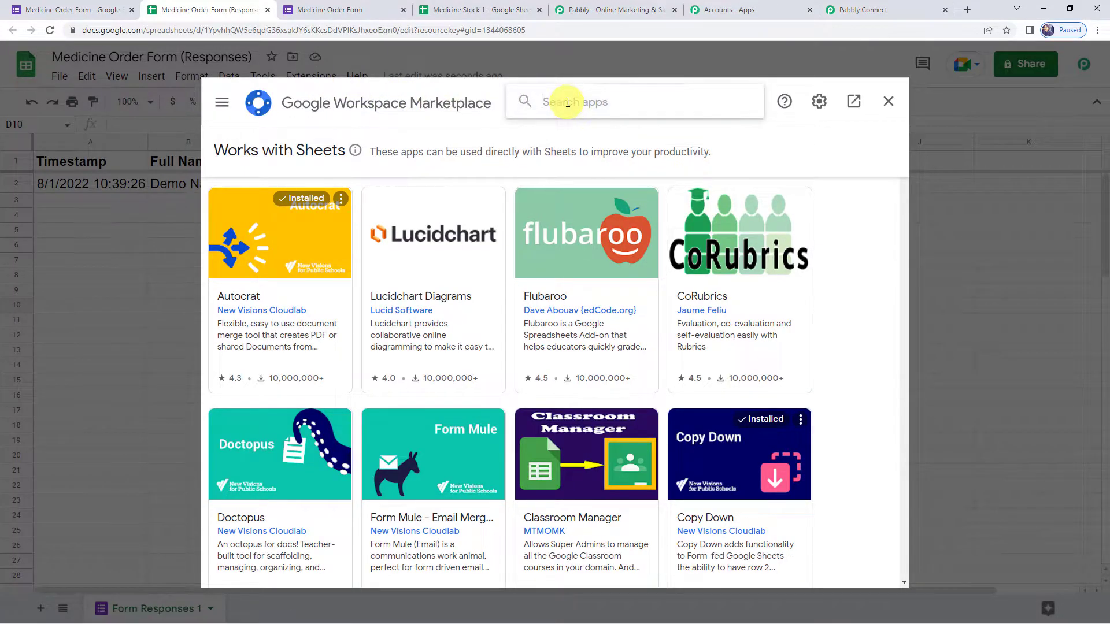
text(Pabbl)
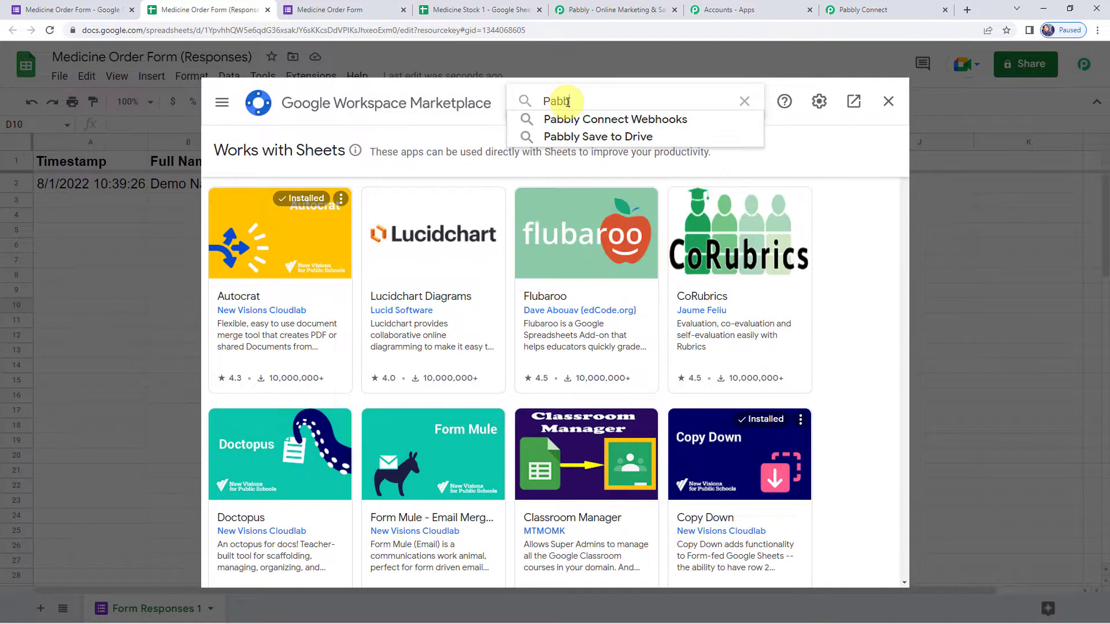
click(571, 118)
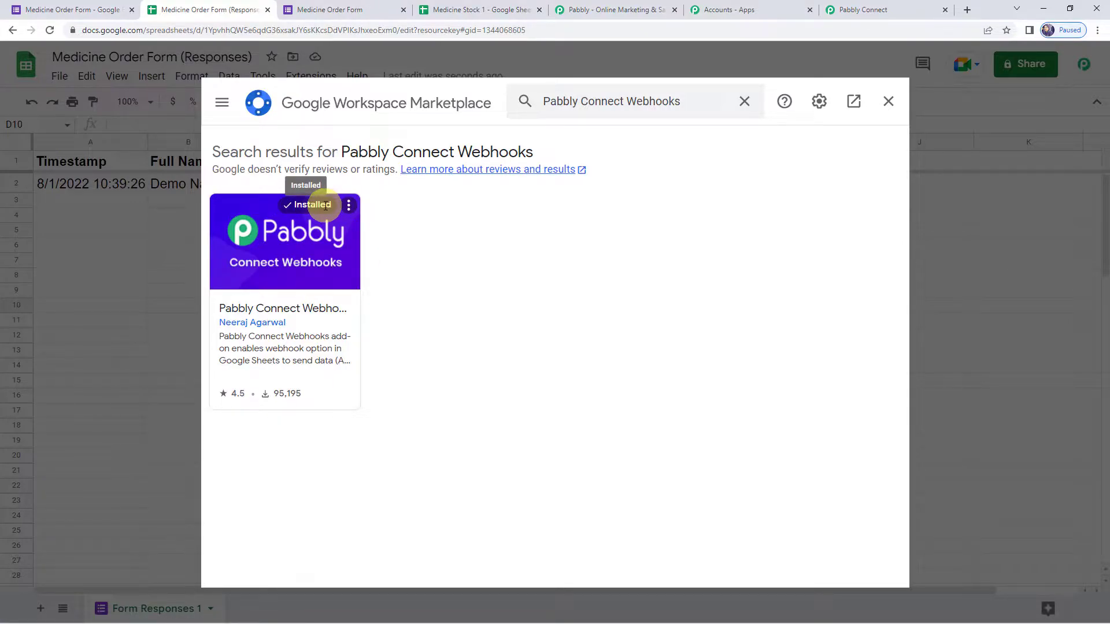
- Close the marketplace, reload the sheet, and show the Pabbly Connect Webhooks extension submenu
click(888, 110)
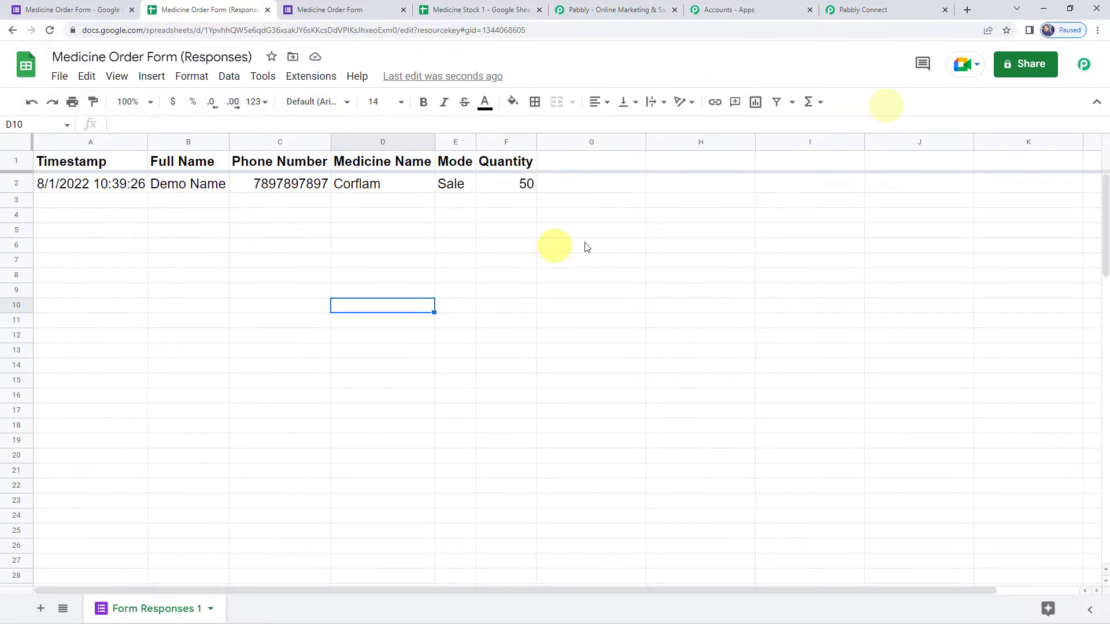
click(50, 32)
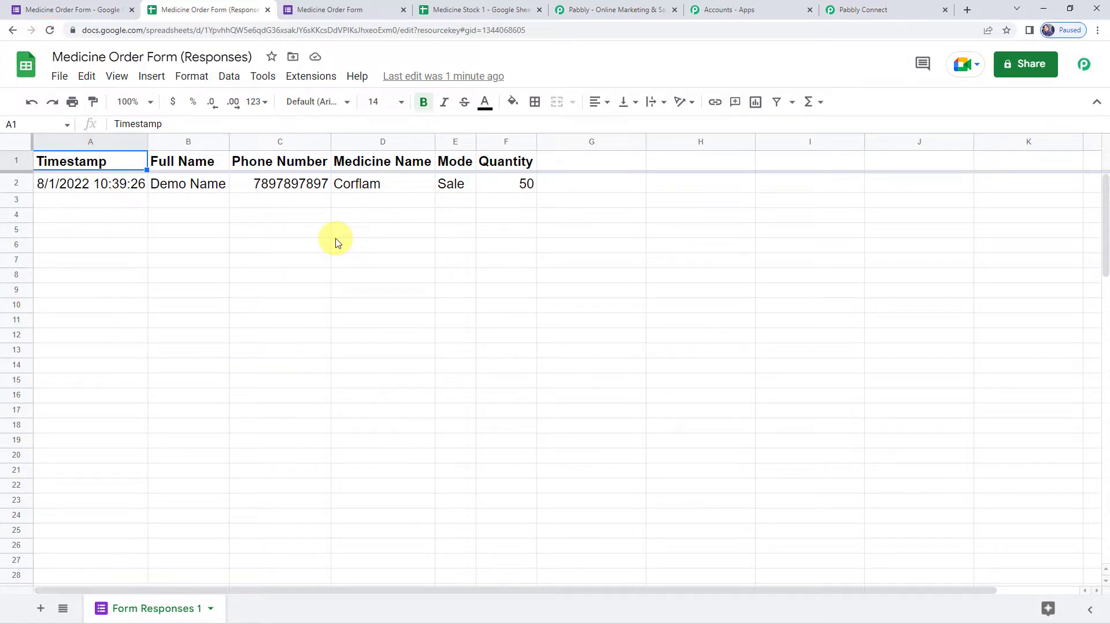
click(313, 81)
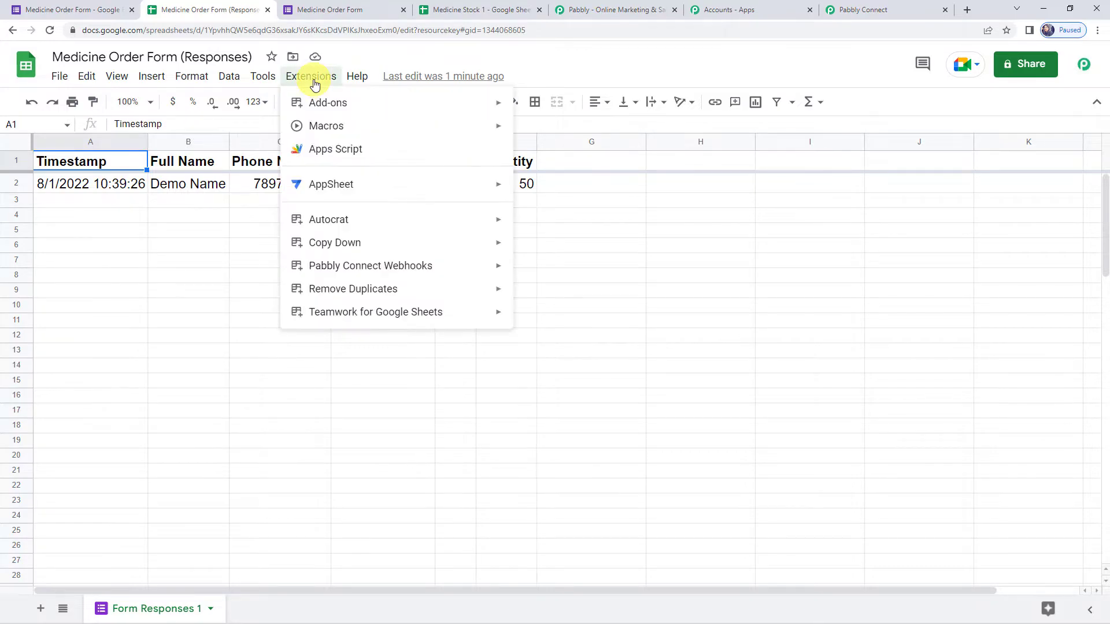
mouse_move(381, 274)
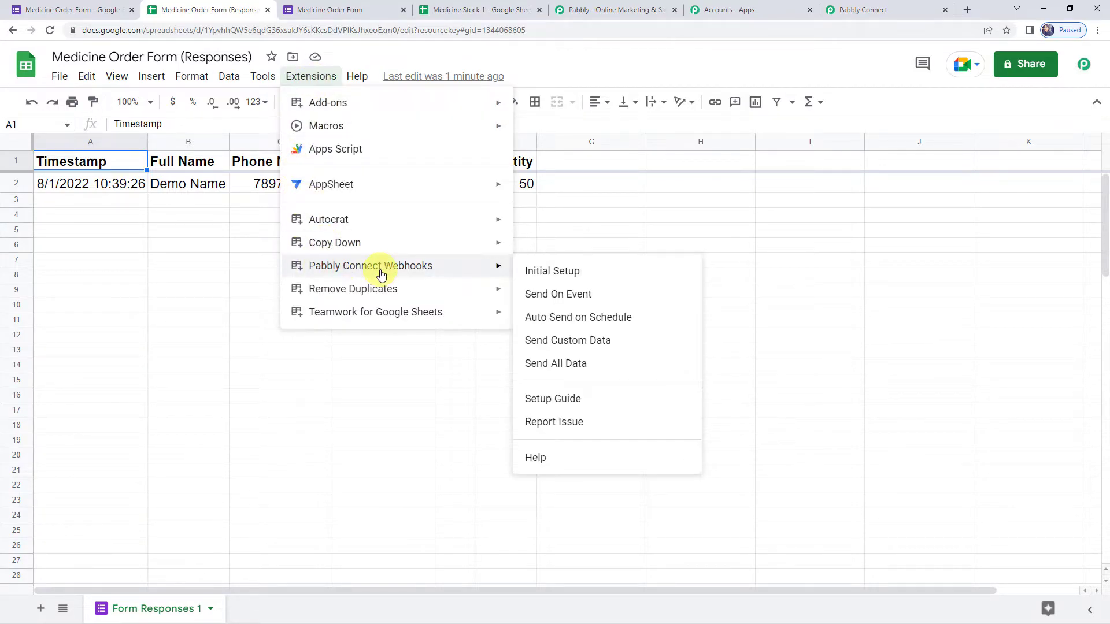
- Start the Pabbly Connect Webhooks initial setup and paste the copied webhook URL
click(562, 272)
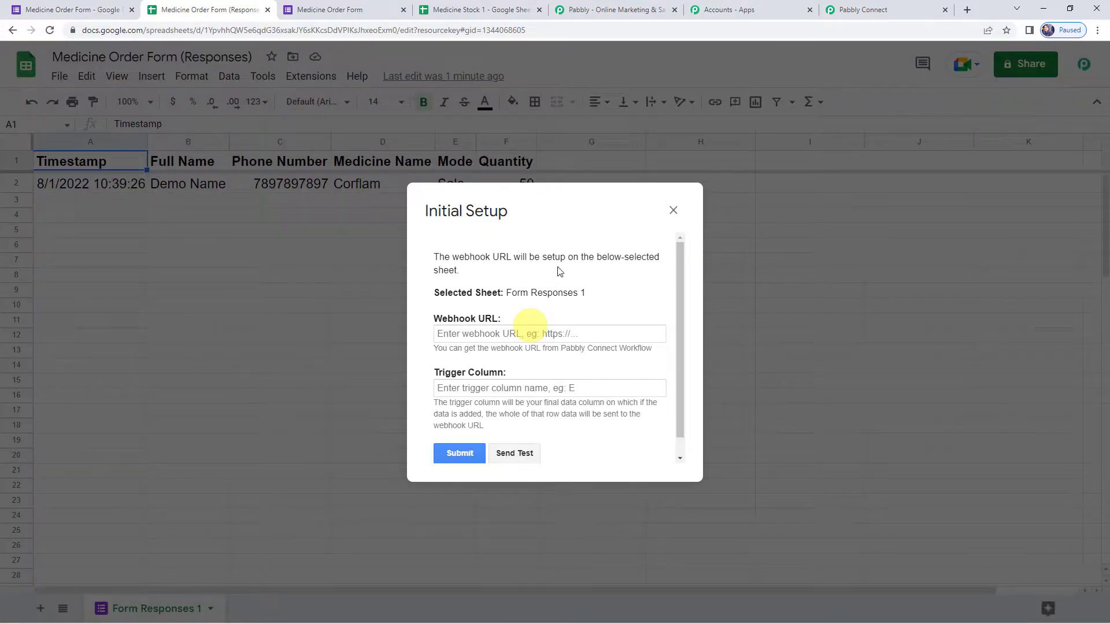
scroll(479, 277, down, 1)
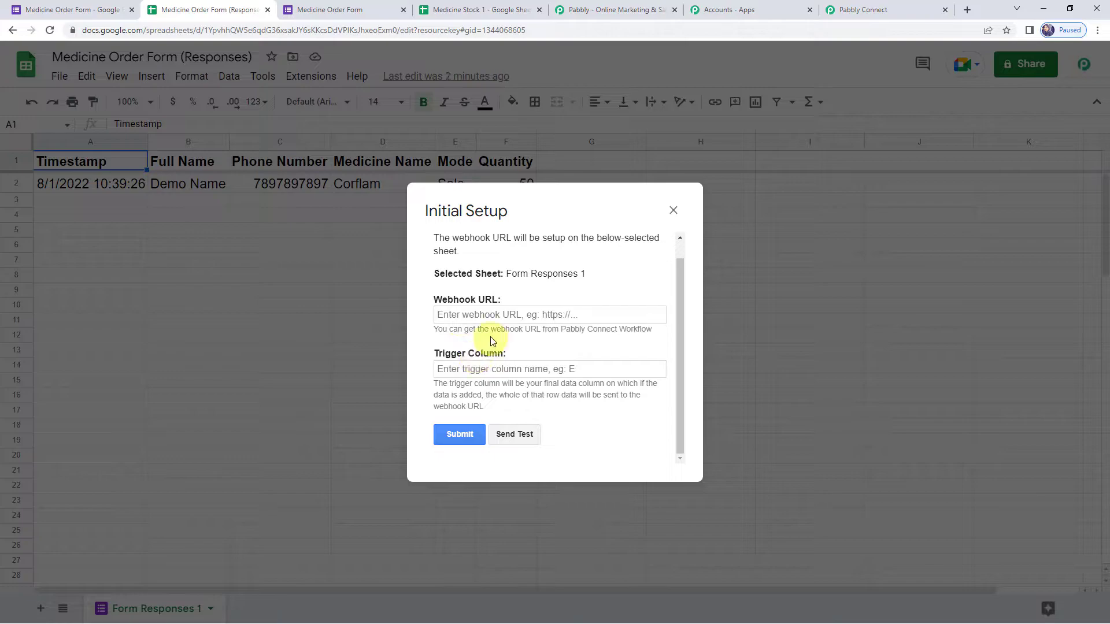
click(480, 315)
right_click(479, 314)
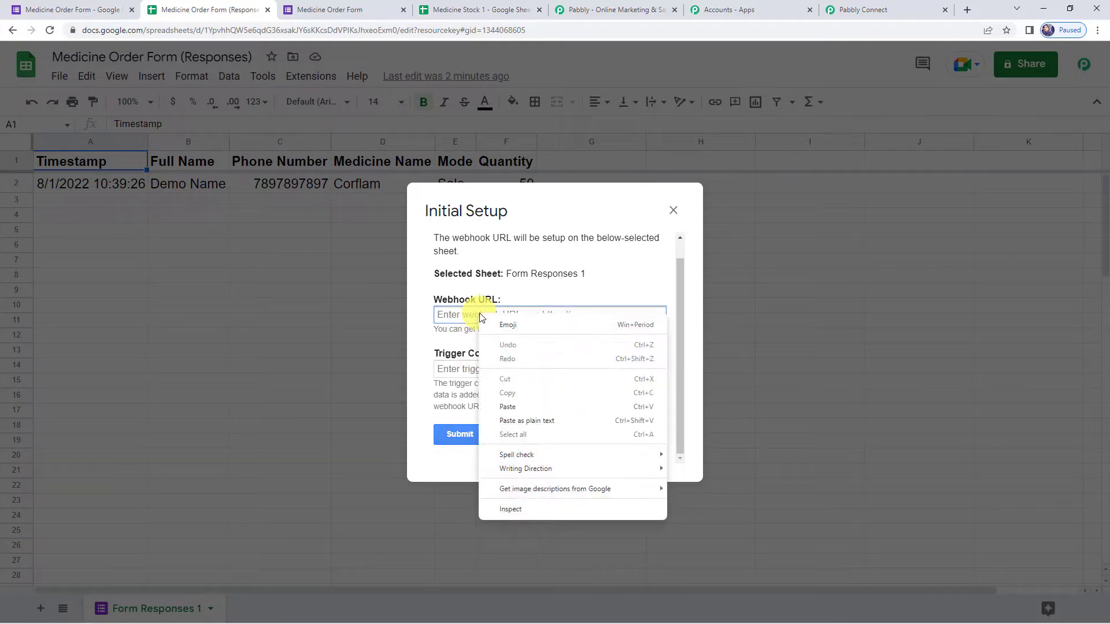
click(500, 407)
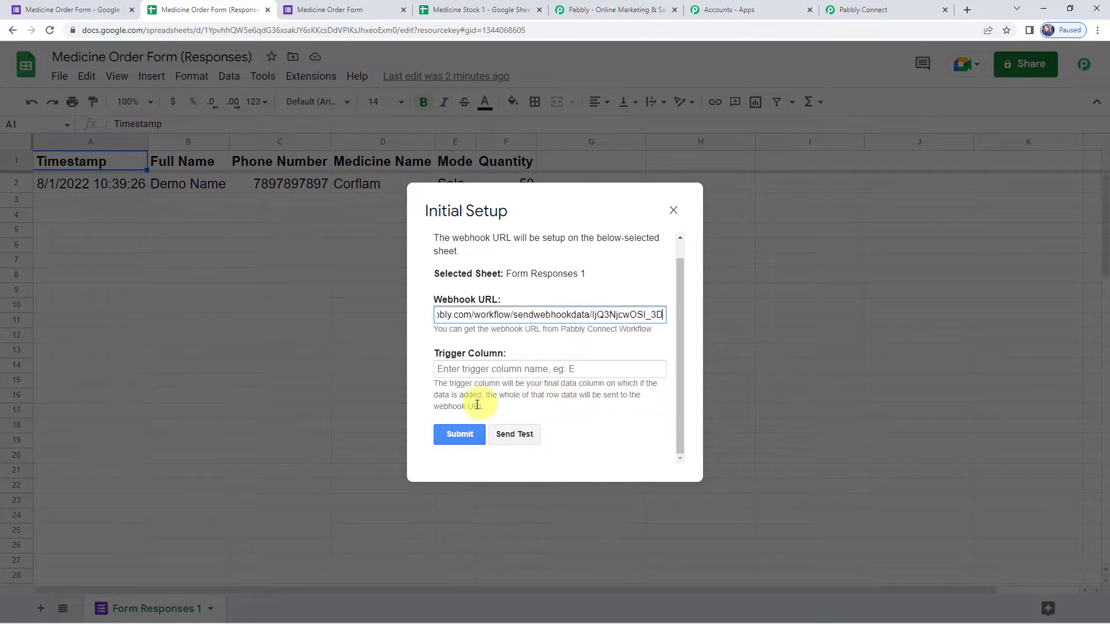
drag(491, 211, 480, 303)
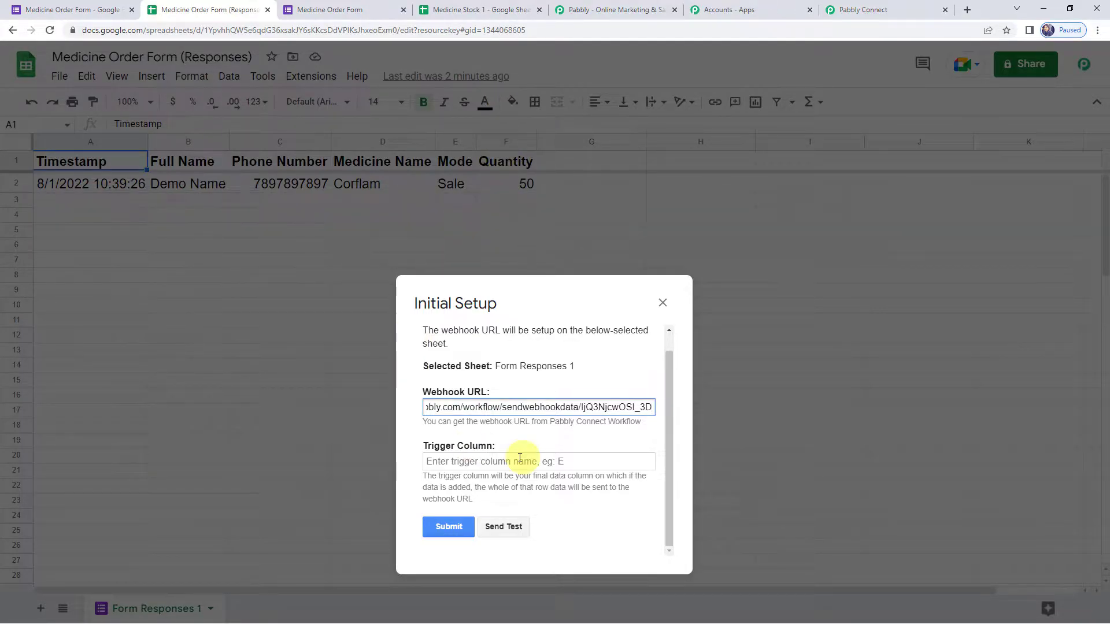
- Set the trigger column to F, send a test, and submit the setup
click(470, 463)
text(F)
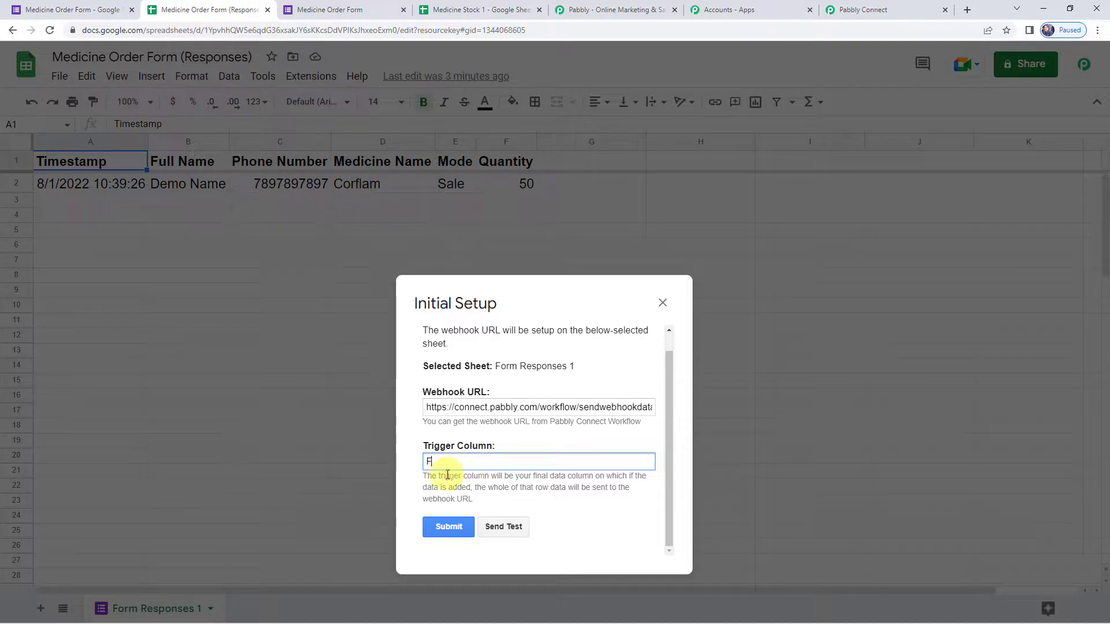
click(498, 528)
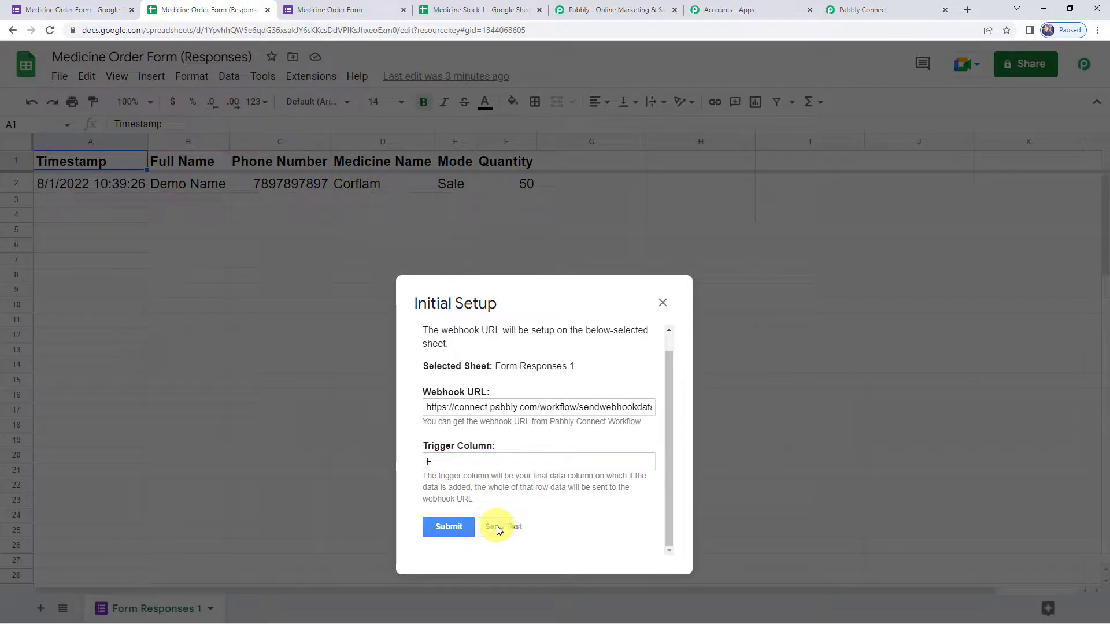
scroll(500, 476, down, 1)
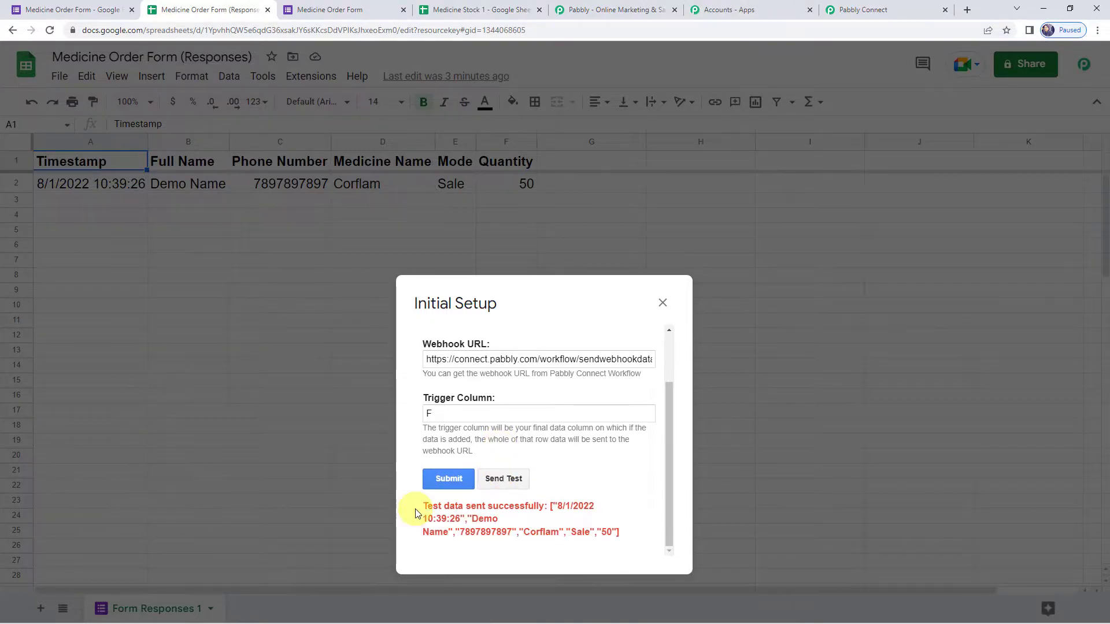
click(450, 479)
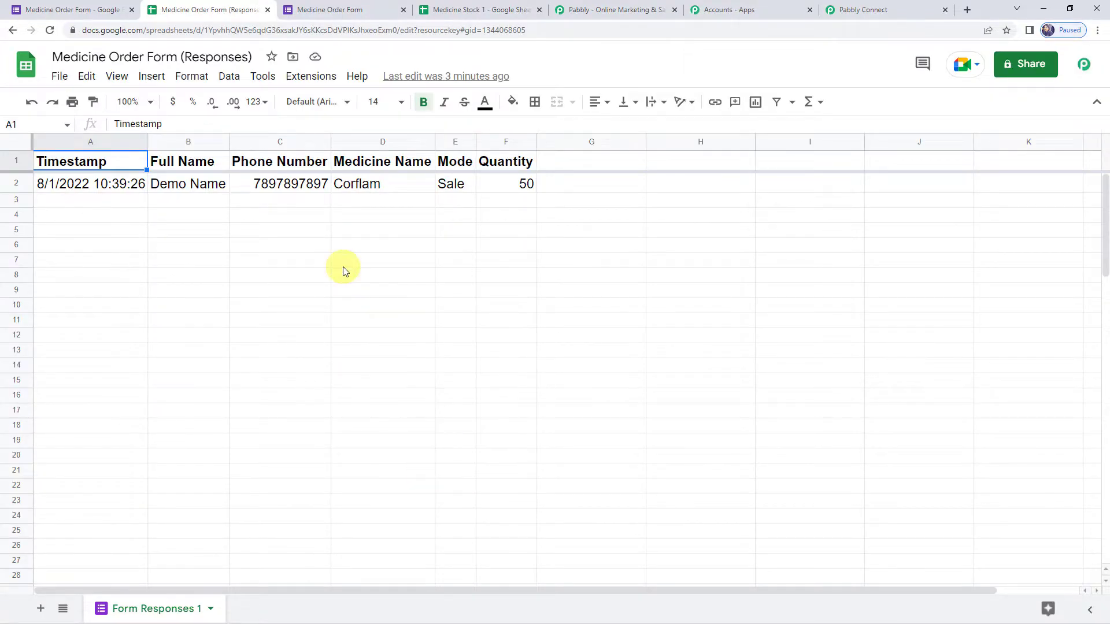
- Enable Send On Event in Pabbly Connect Webhooks and confirm the checkmark shows
click(311, 77)
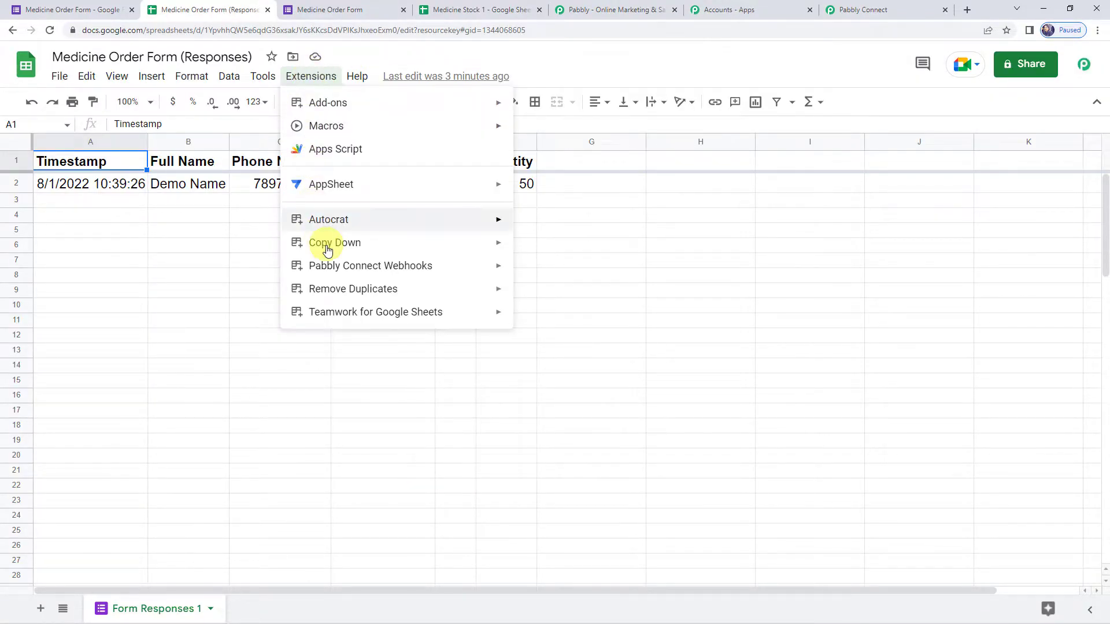
mouse_move(327, 263)
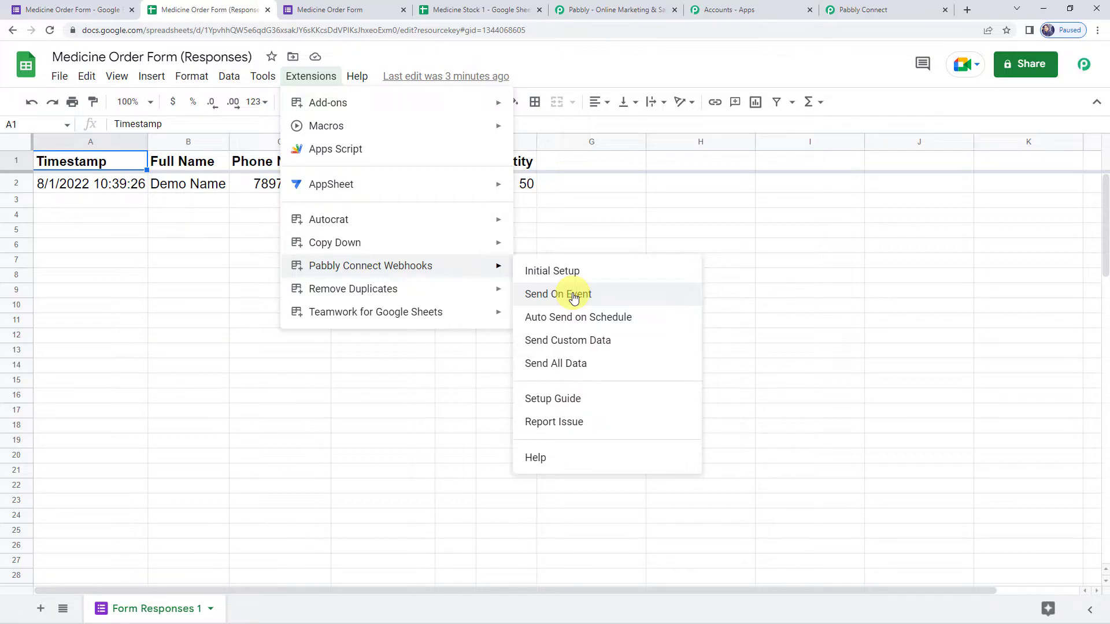
click(574, 295)
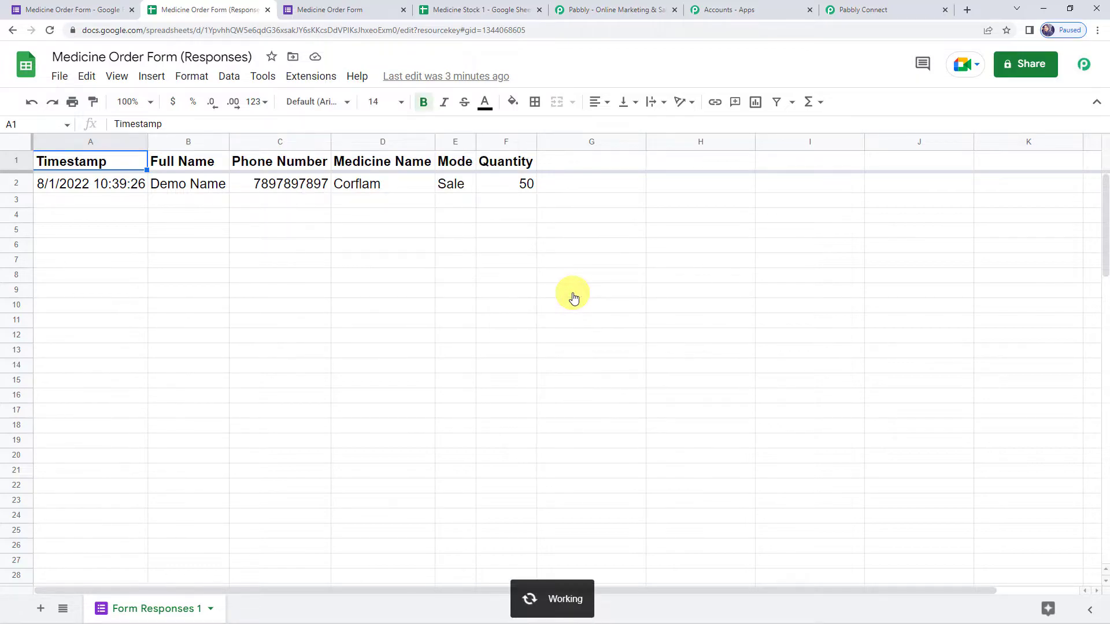
click(310, 77)
mouse_move(367, 265)
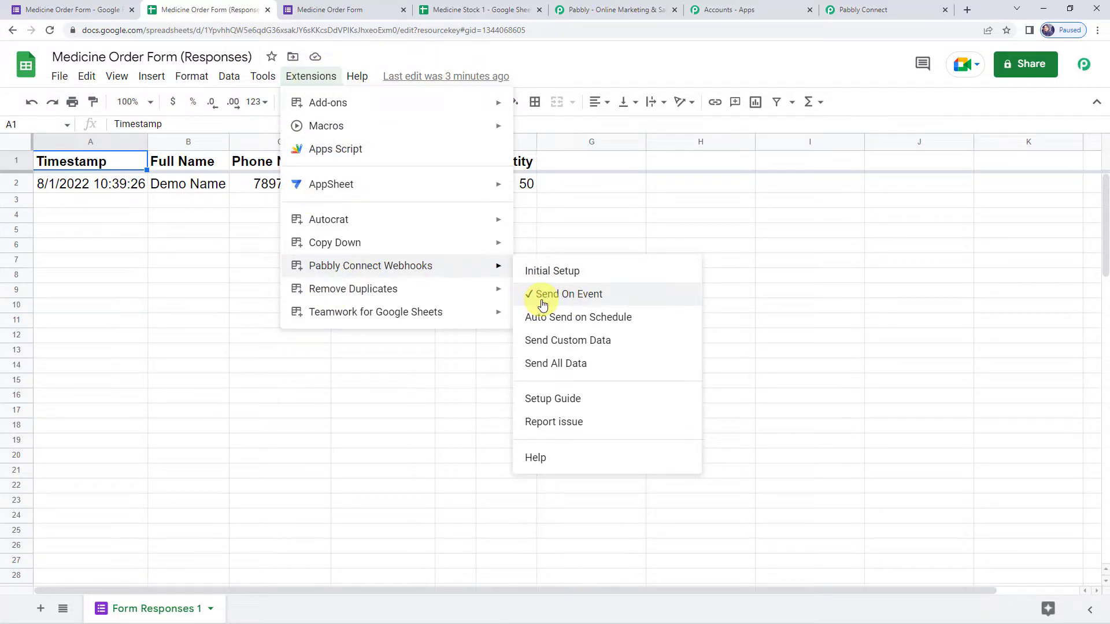
click(820, 302)
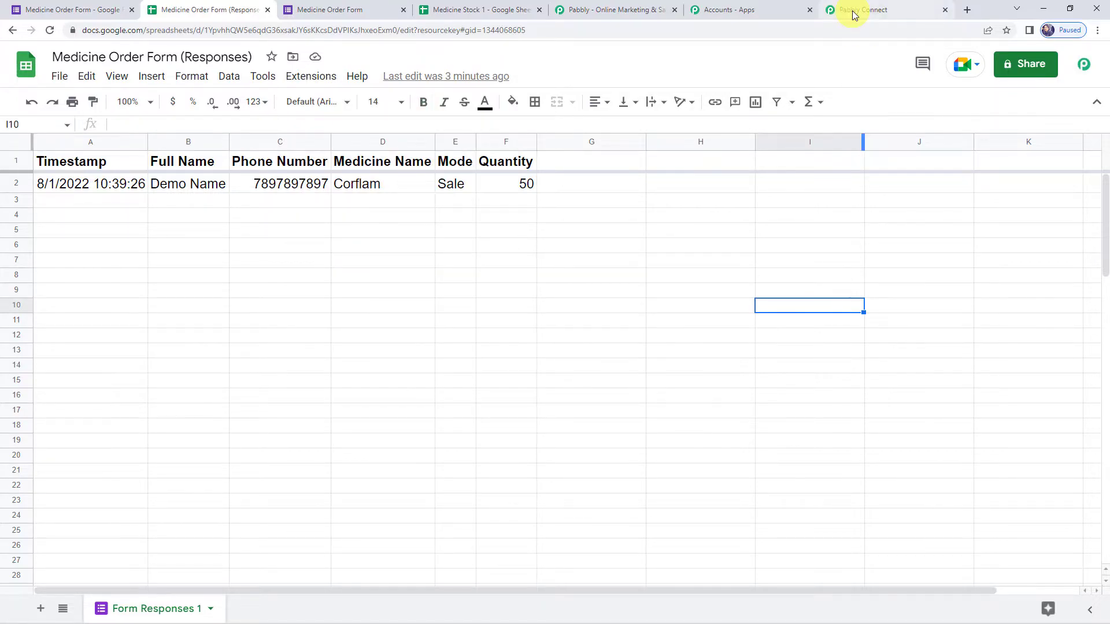
click(853, 14)
- Review the captured response fields: Timestamp, Full Name, Phone Number, Corflam, Sale, 50
scroll(200, 370, down, 5)
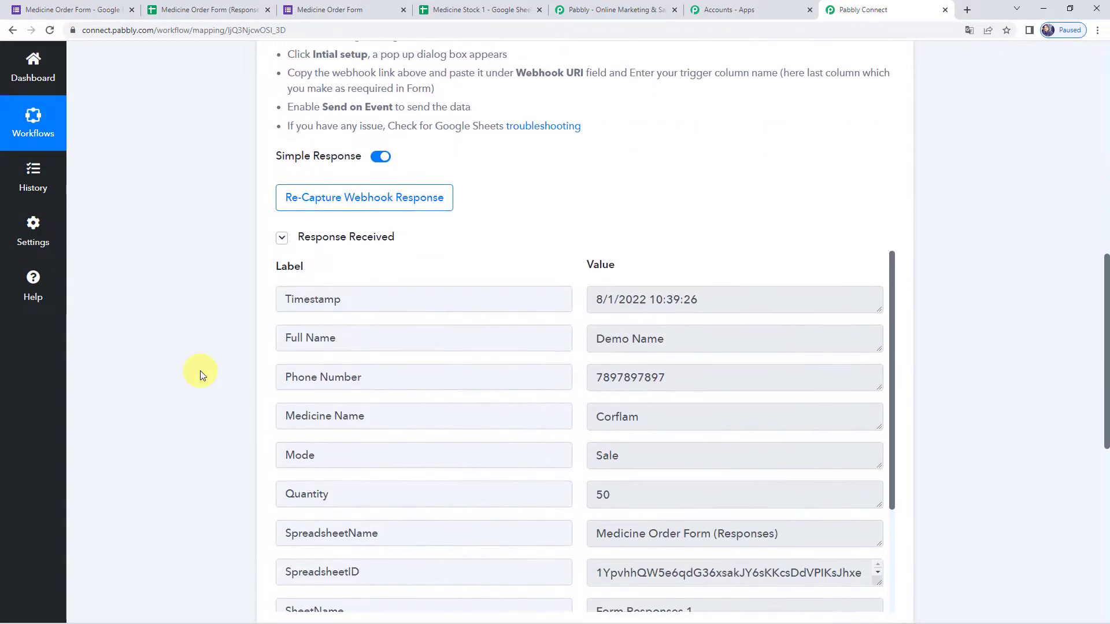
scroll(200, 370, down, 1)
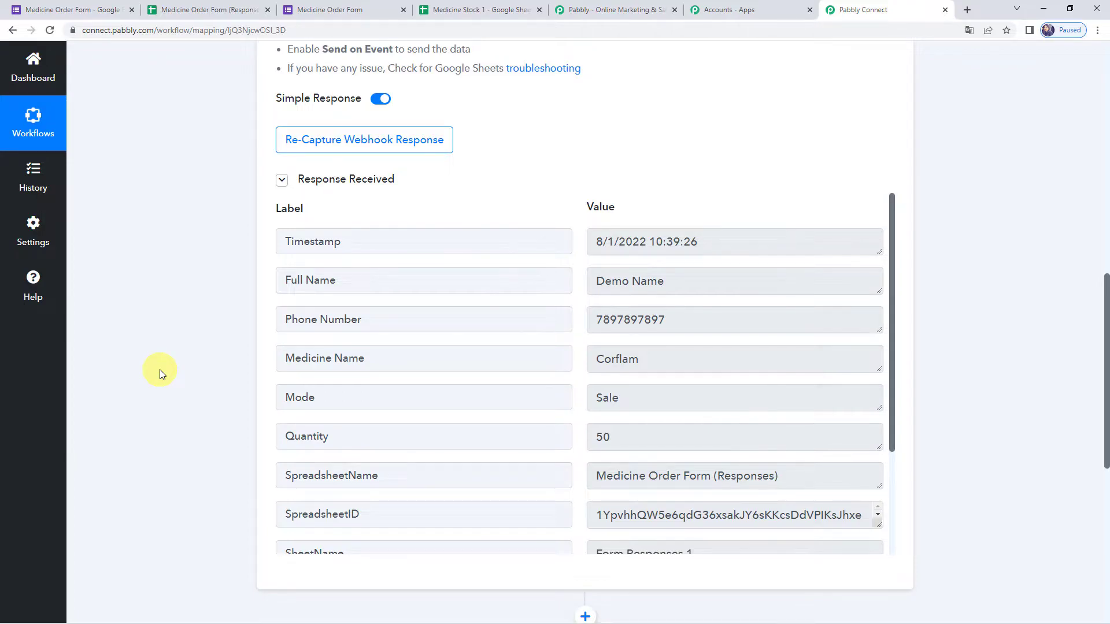
click(726, 240)
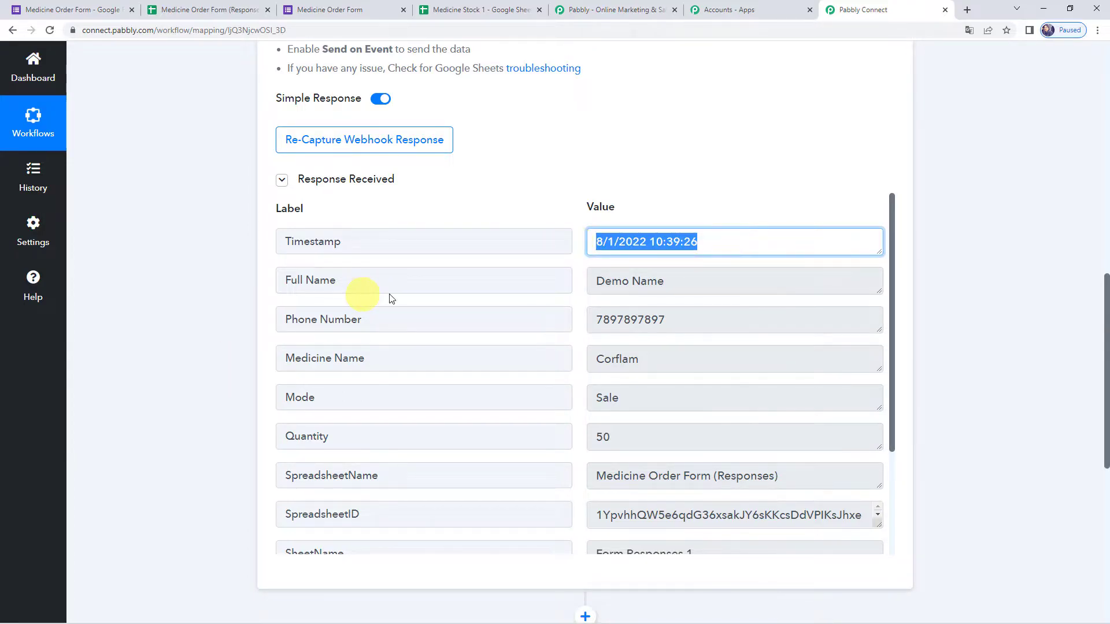
click(684, 284)
click(690, 322)
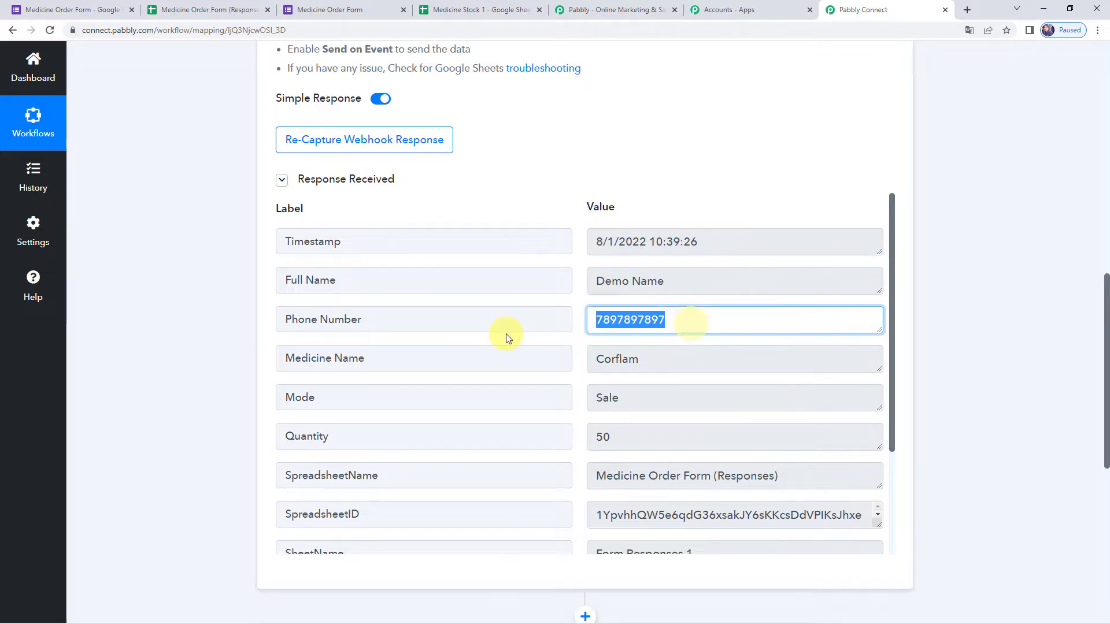
click(664, 363)
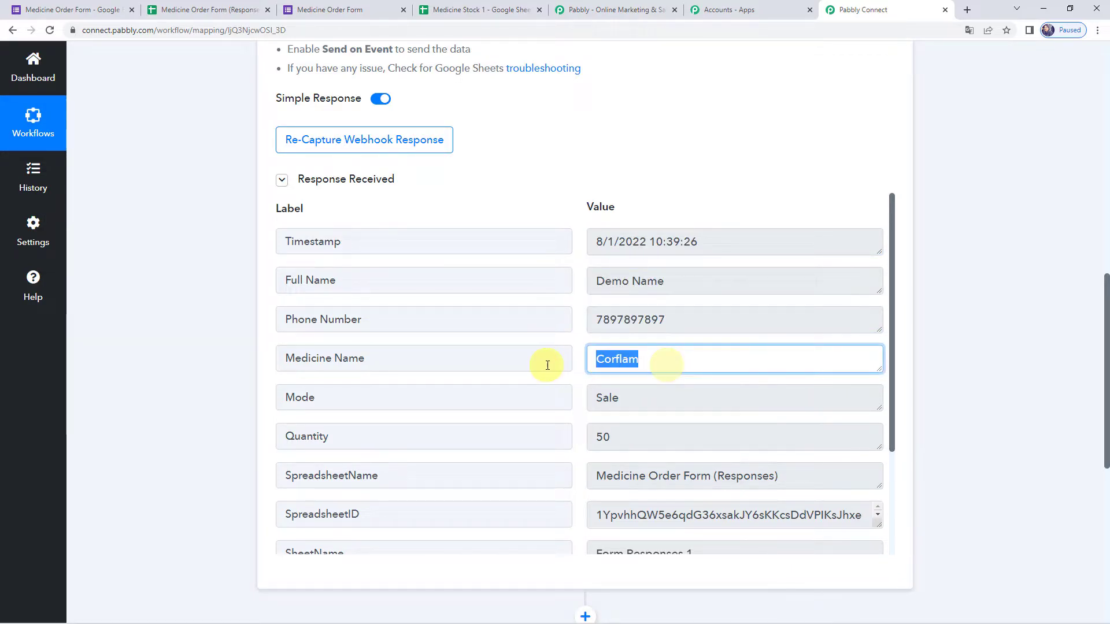
click(654, 401)
click(644, 435)
- Finish scanning the Response Received data and bring up the Medicine Stock 1 sheet
scroll(641, 445, down, 1)
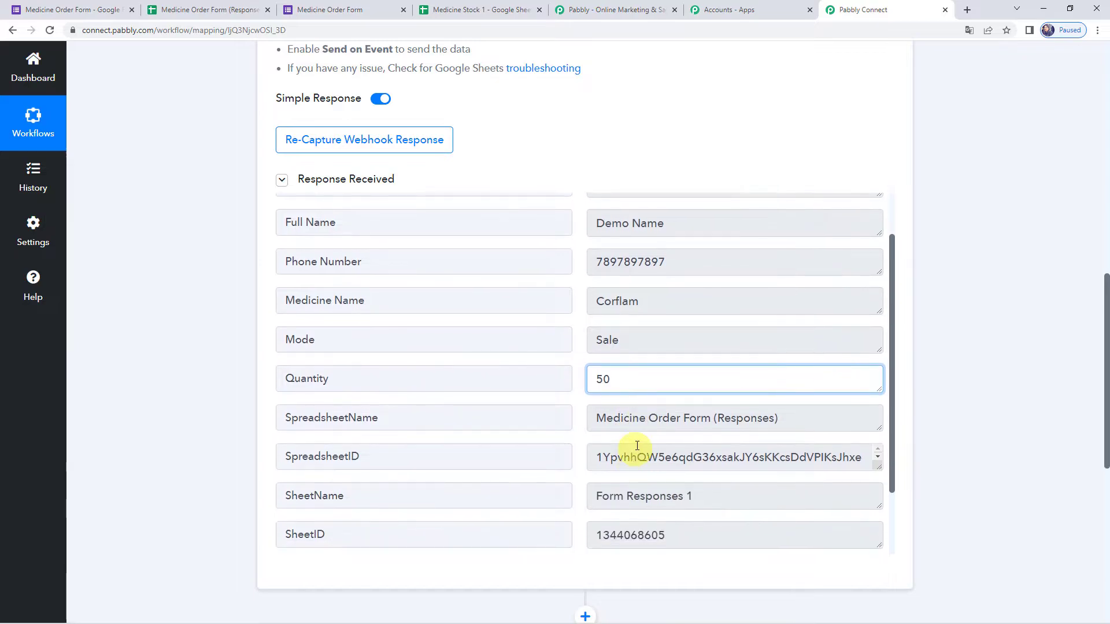
scroll(640, 495, down, 5)
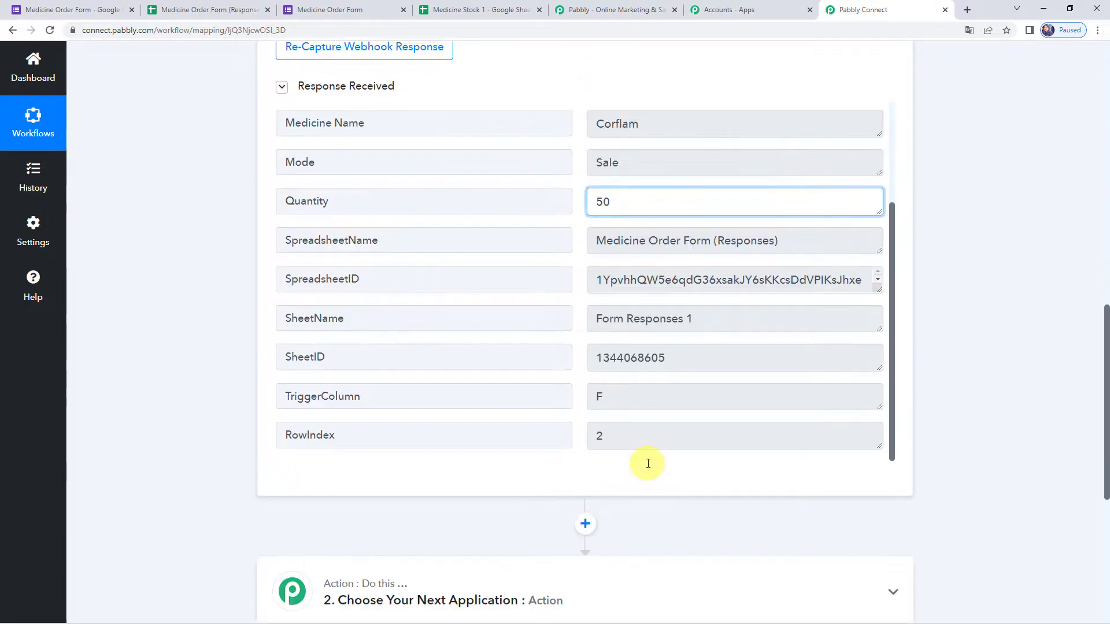
scroll(524, 379, up, 3)
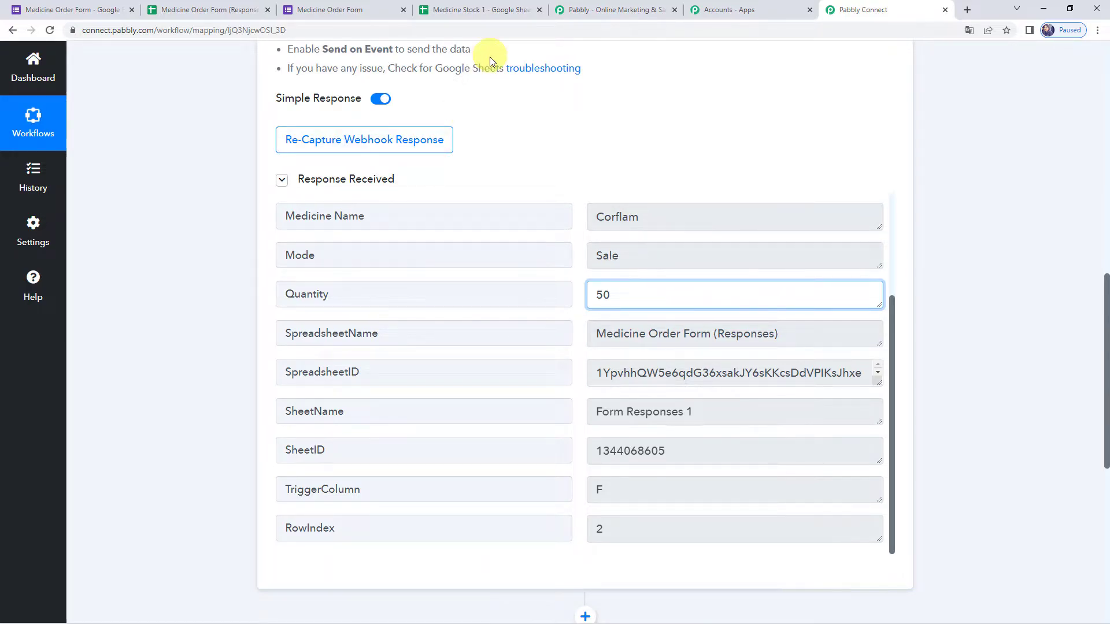
click(498, 11)
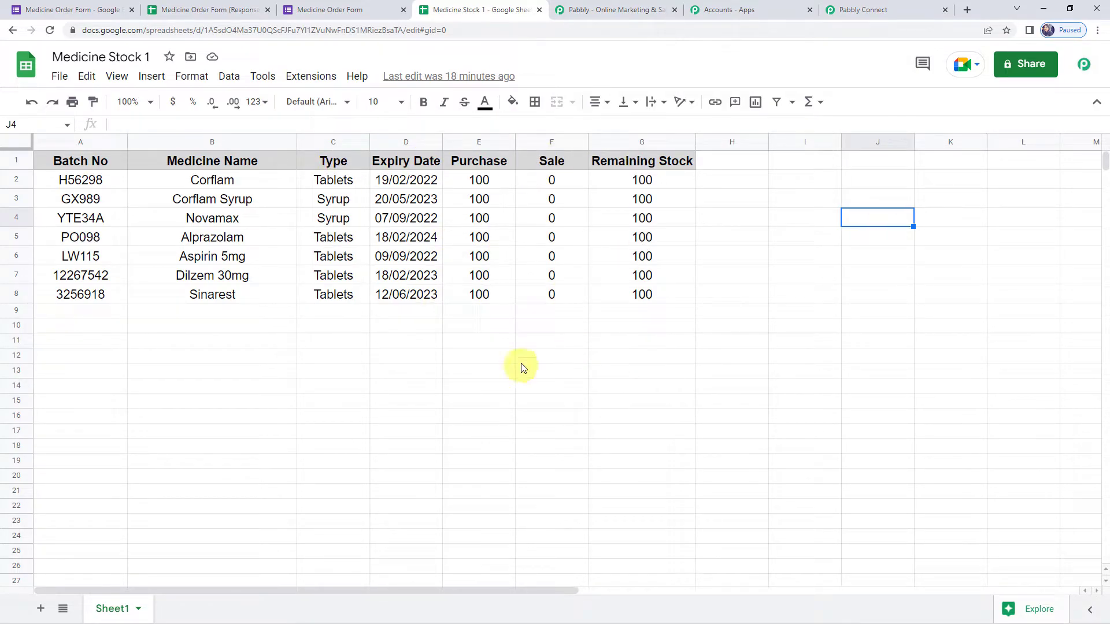
drag(488, 165, 487, 316)
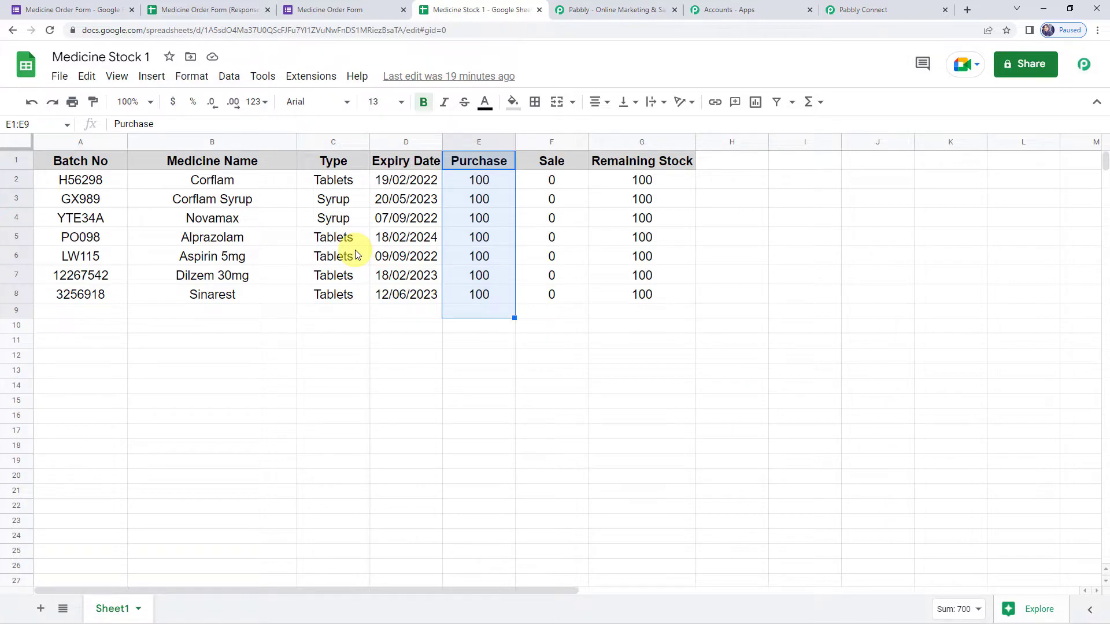
drag(563, 166, 567, 363)
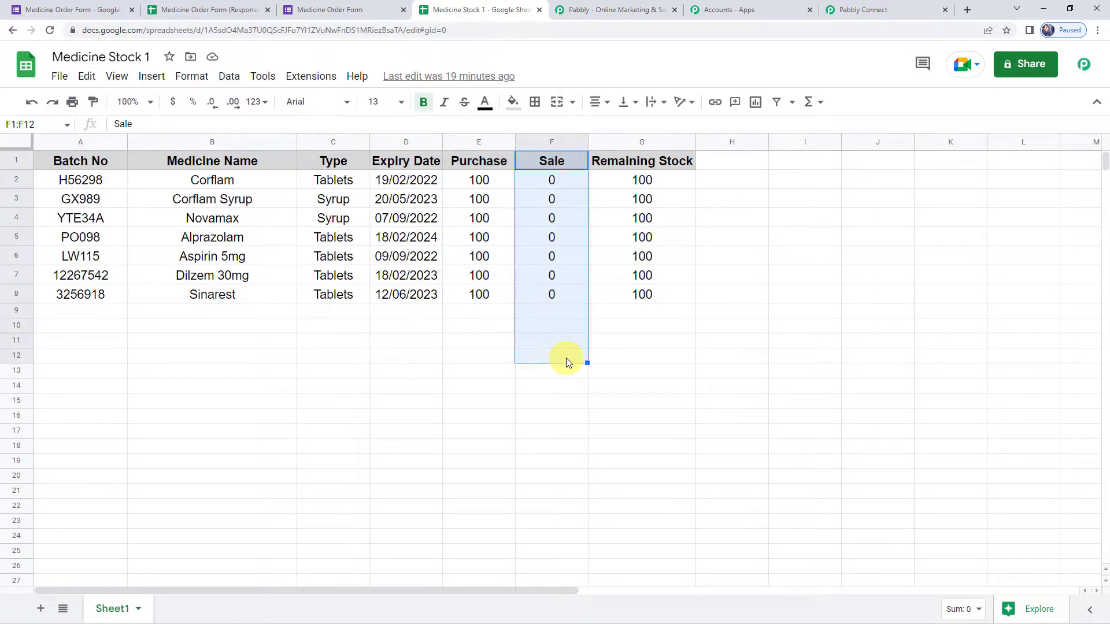
click(492, 161)
drag(492, 161, 492, 308)
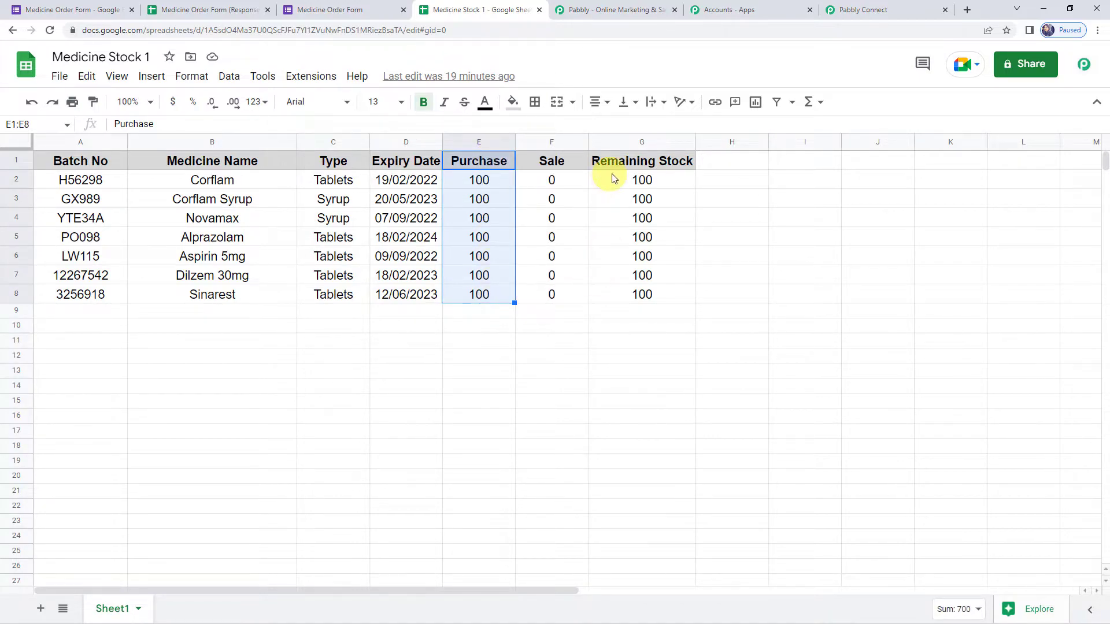
drag(623, 167, 627, 328)
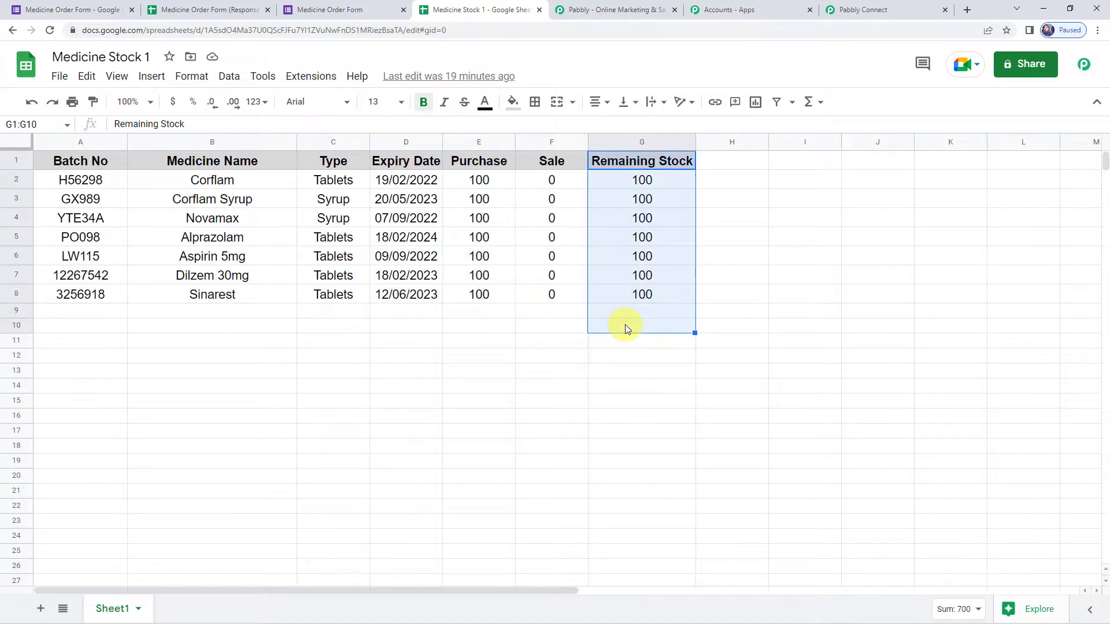
click(851, 7)
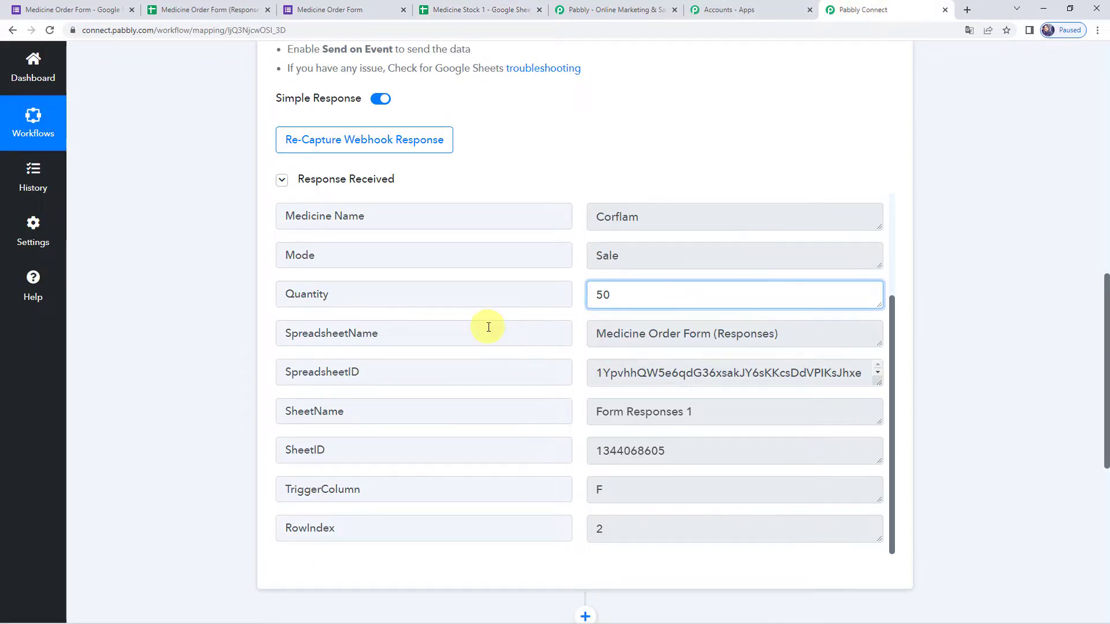
scroll(489, 327, up, 2)
click(673, 338)
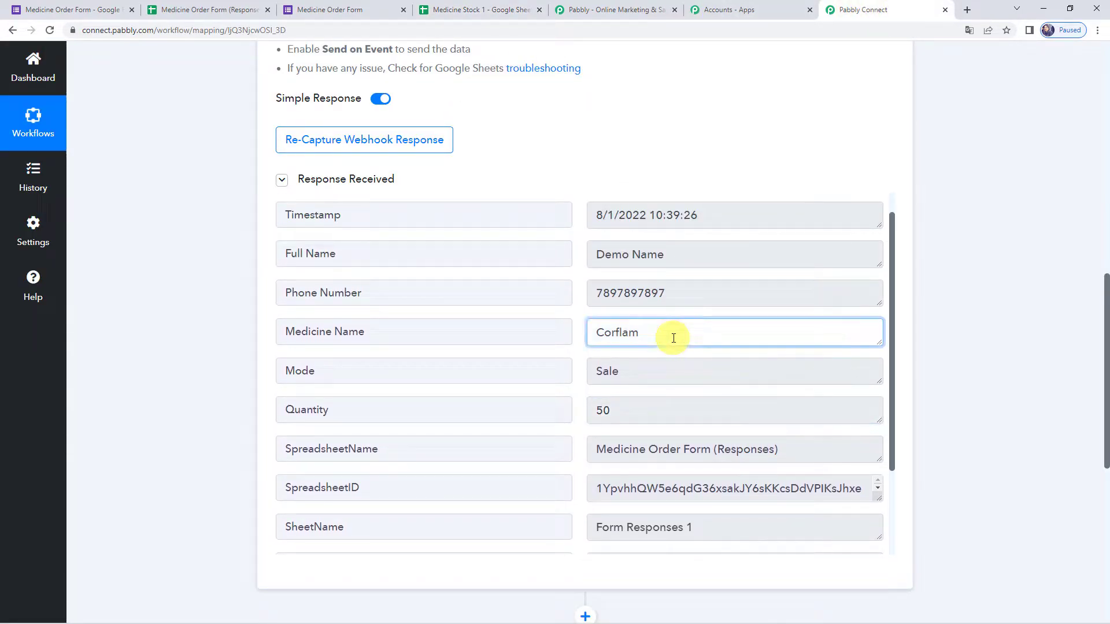
click(641, 372)
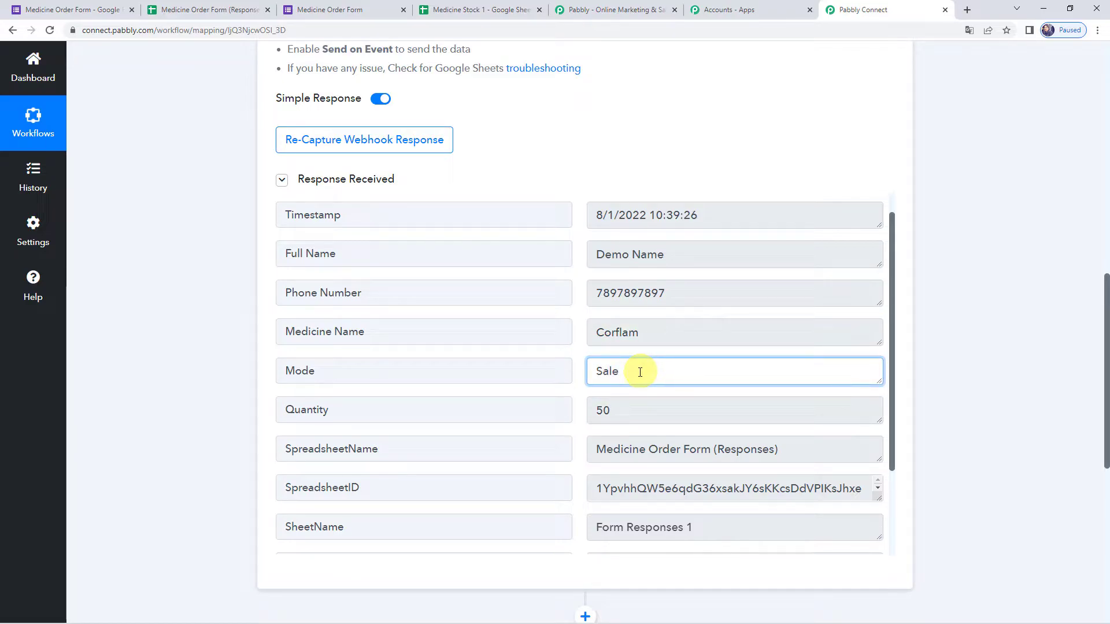
double_click(674, 334)
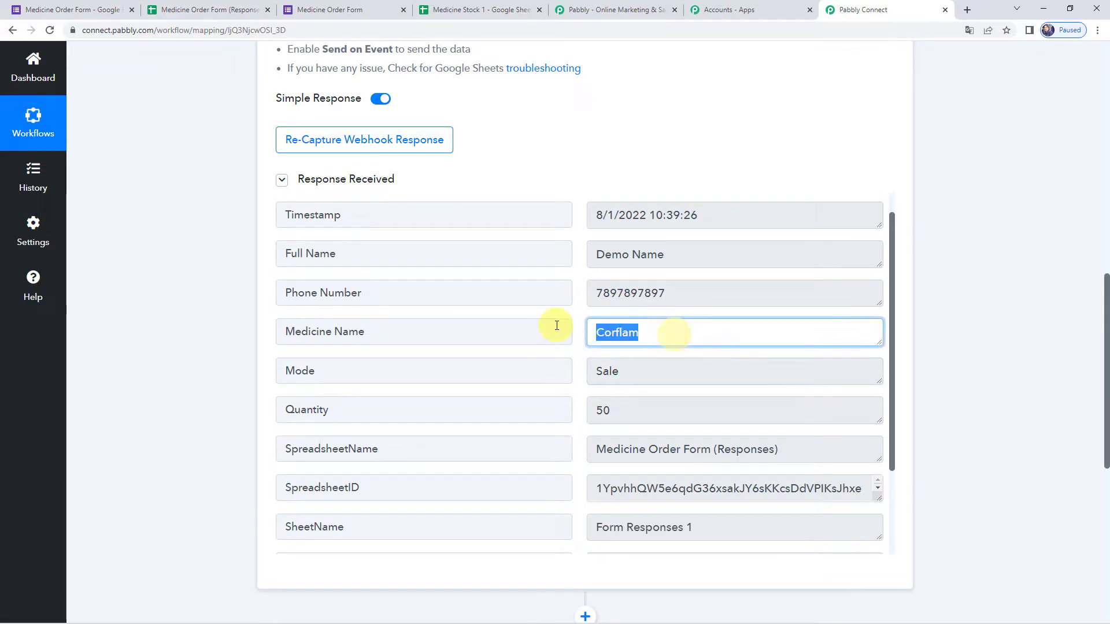
click(506, 10)
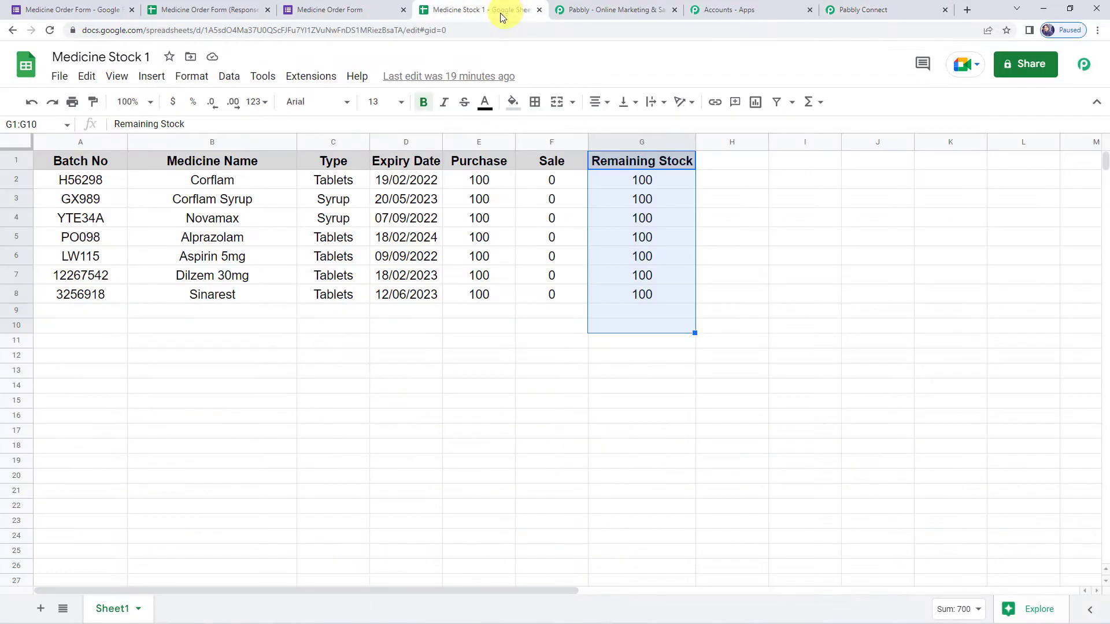
click(498, 354)
click(863, 10)
- Expand Action 2, search 'Google', and choose Google Sheets as the app
scroll(187, 366, down, 1)
scroll(188, 366, down, 5)
click(554, 295)
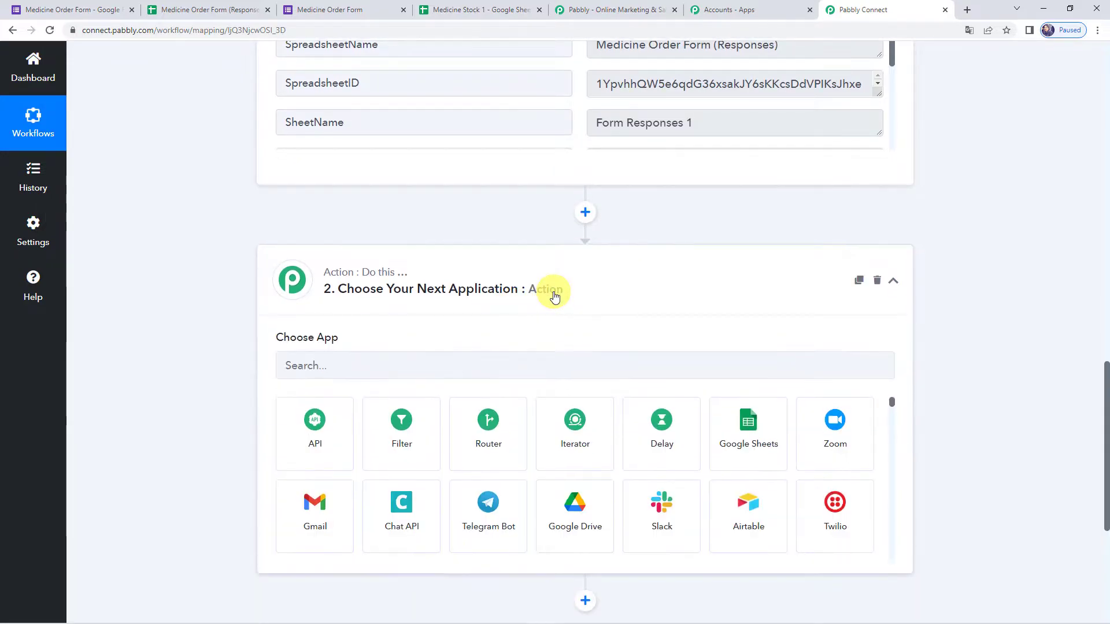
scroll(385, 330, down, 1)
click(375, 317)
text(Google)
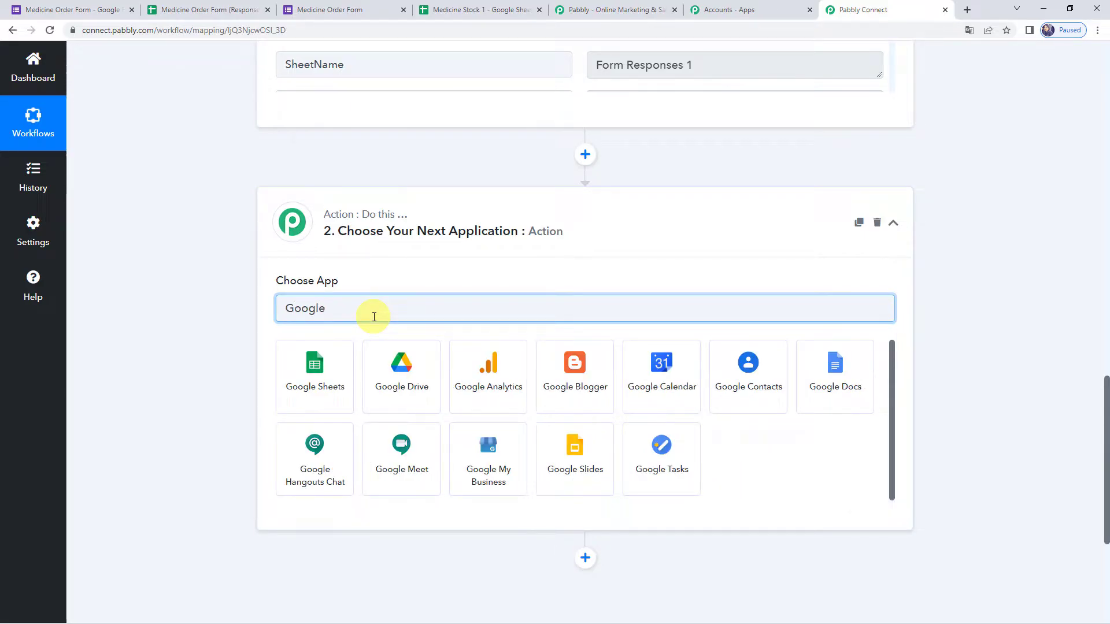
click(299, 378)
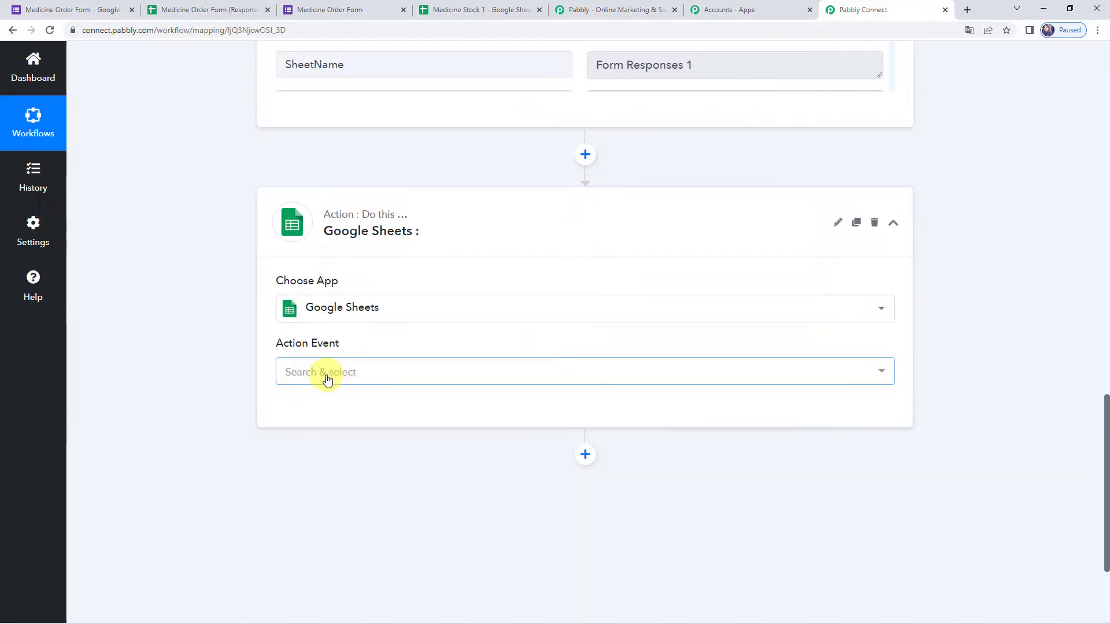
- Set the Action Event to Lookup Spreadsheet Rows and return to Medicine Stock 1
click(327, 379)
scroll(335, 404, up, 1)
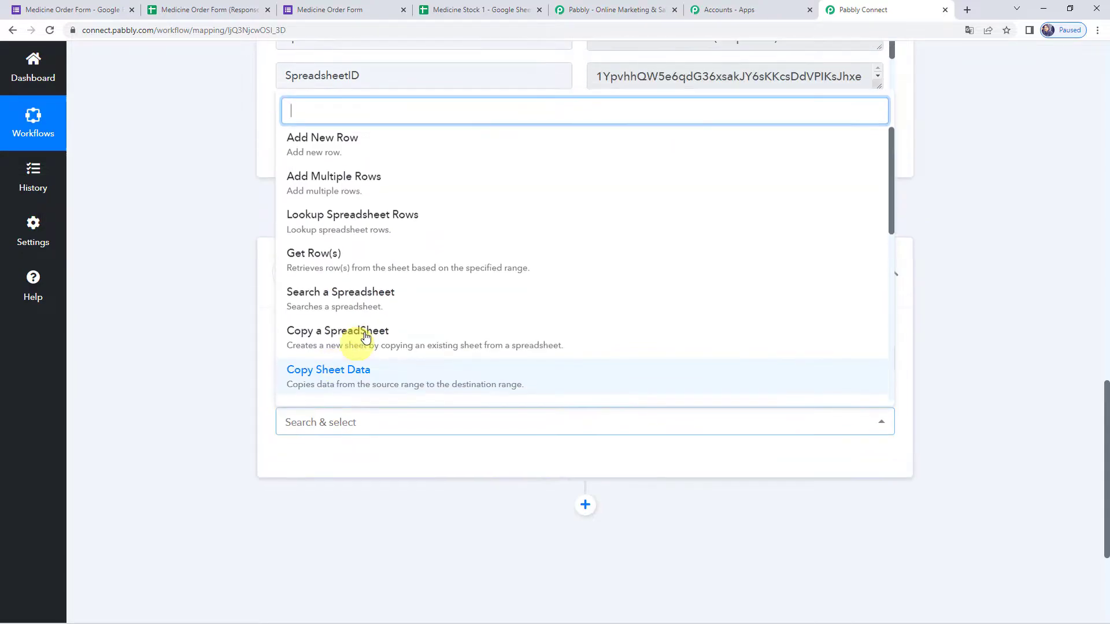
click(356, 219)
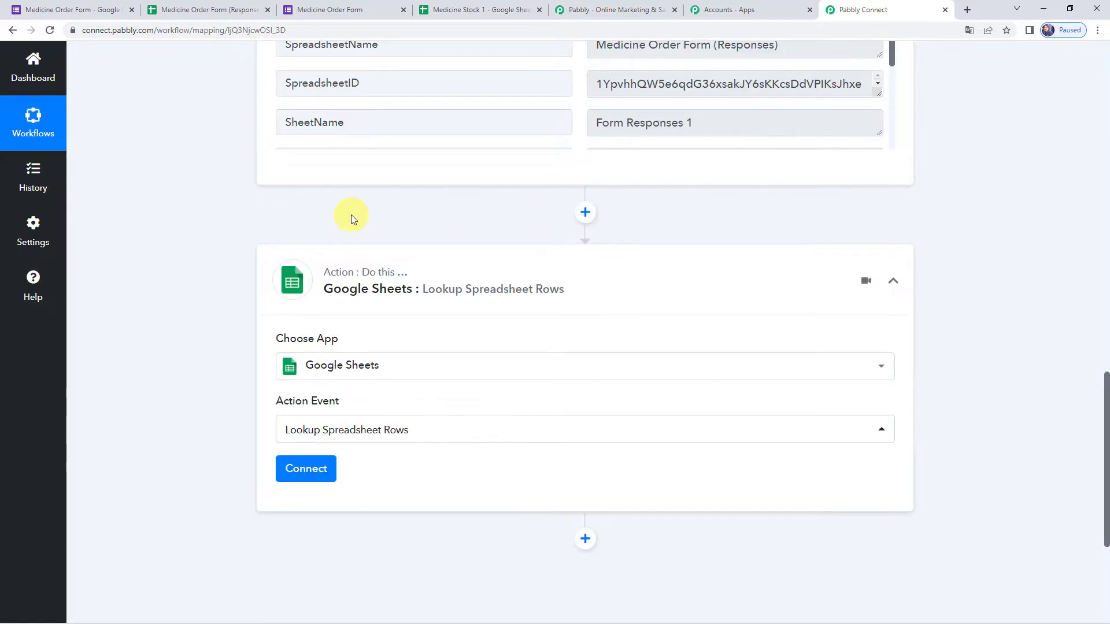
scroll(352, 214, up, 3)
drag(639, 101, 586, 104)
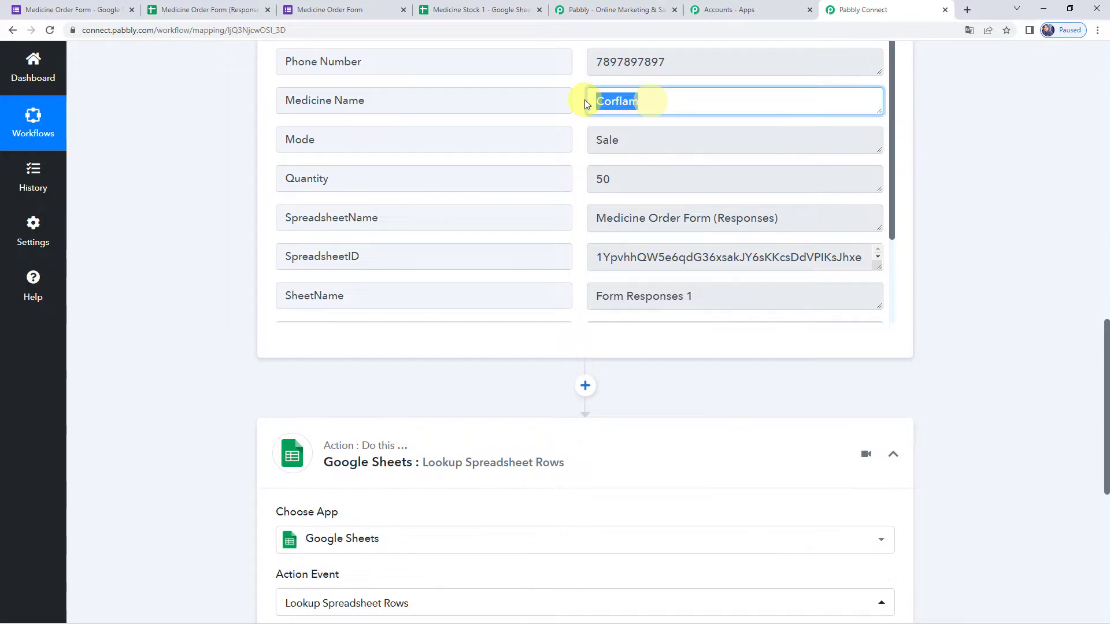
click(424, 9)
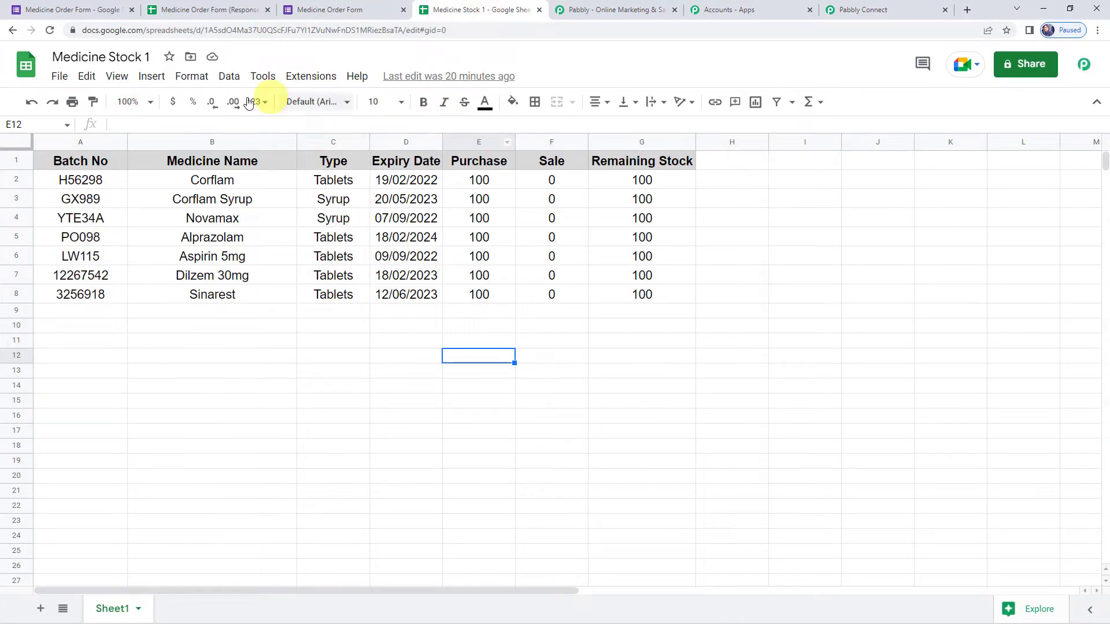
- Add a new Google Sheets connection and grant access with the chosen Google account
click(862, 10)
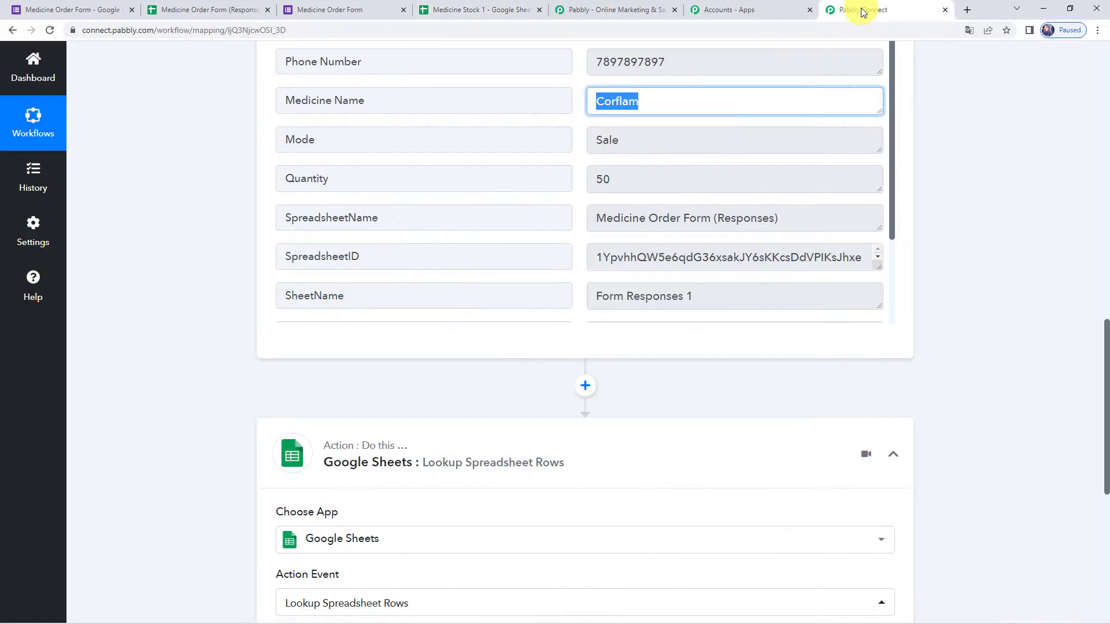
scroll(208, 402, down, 5)
click(290, 358)
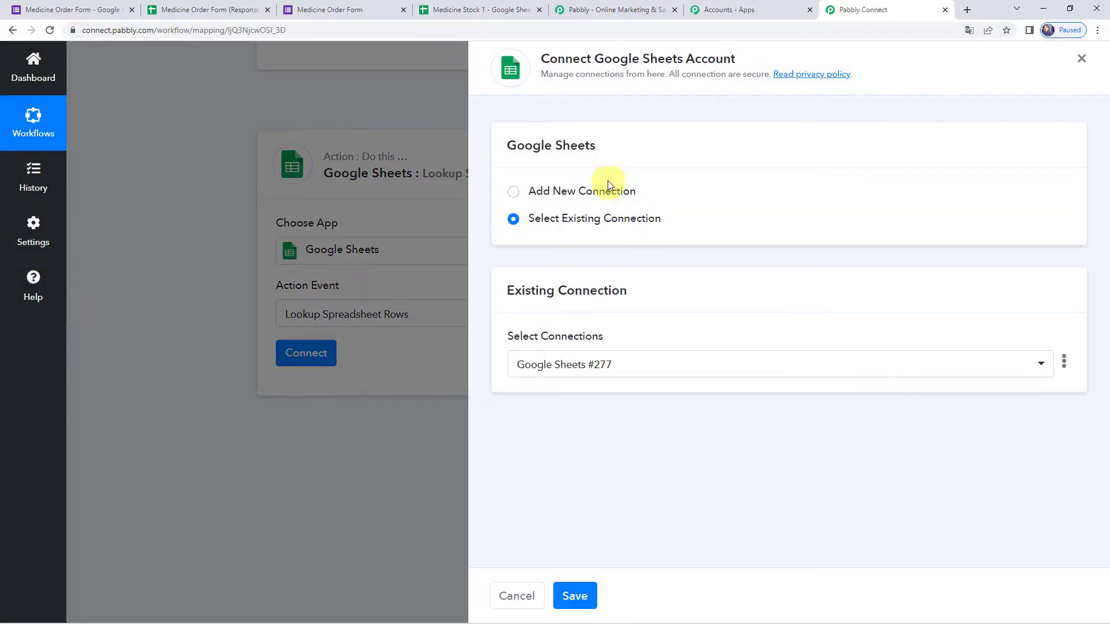
click(570, 197)
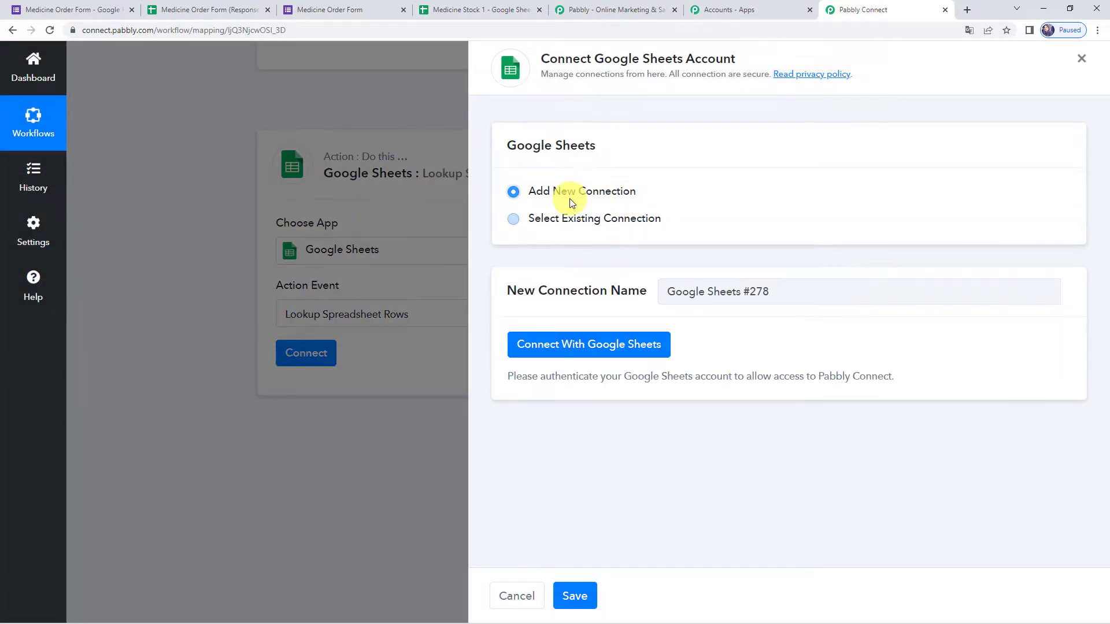
click(590, 345)
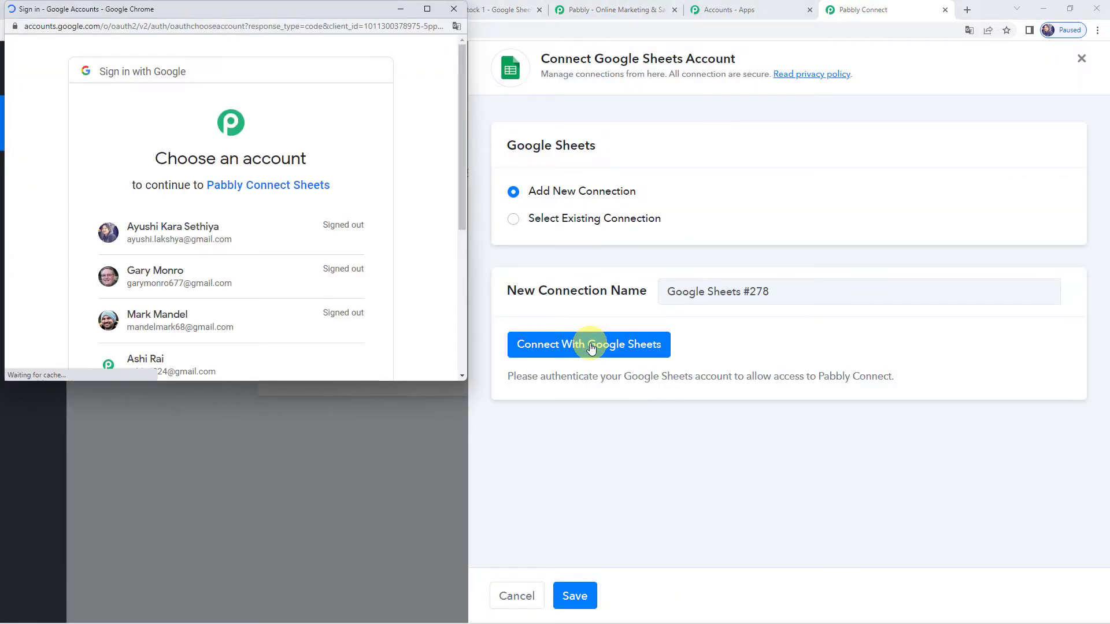
scroll(281, 169, down, 3)
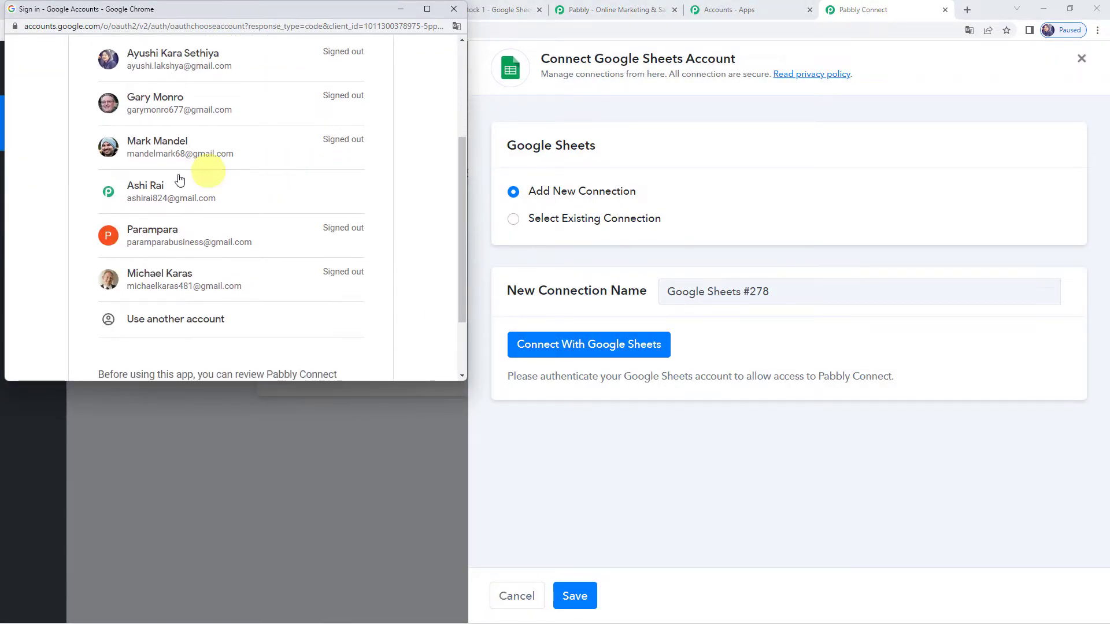
click(177, 191)
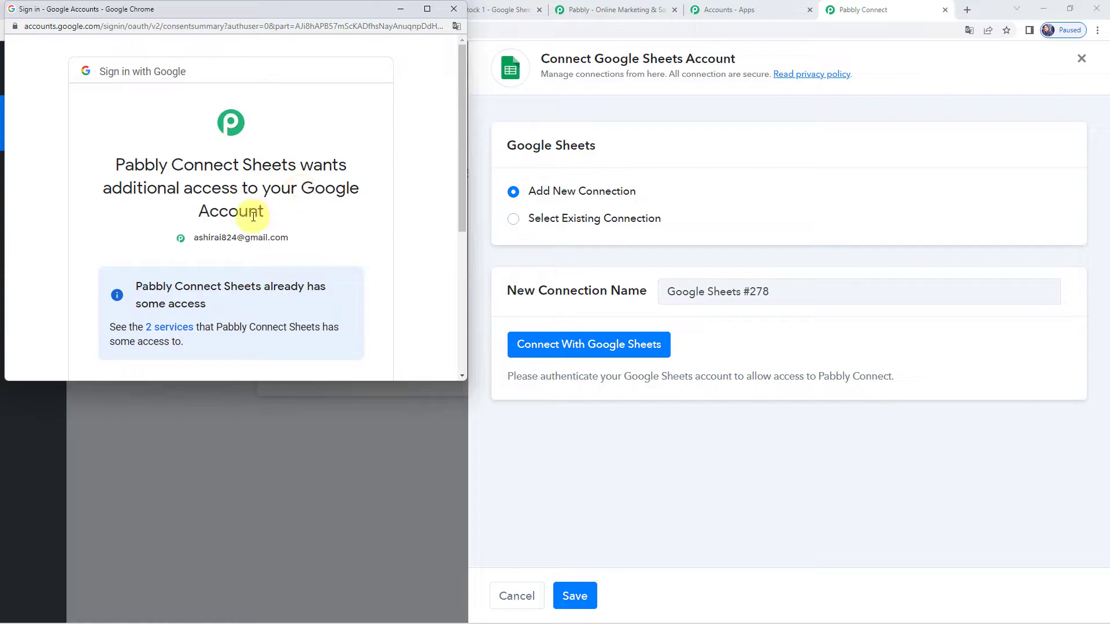
scroll(254, 219, down, 5)
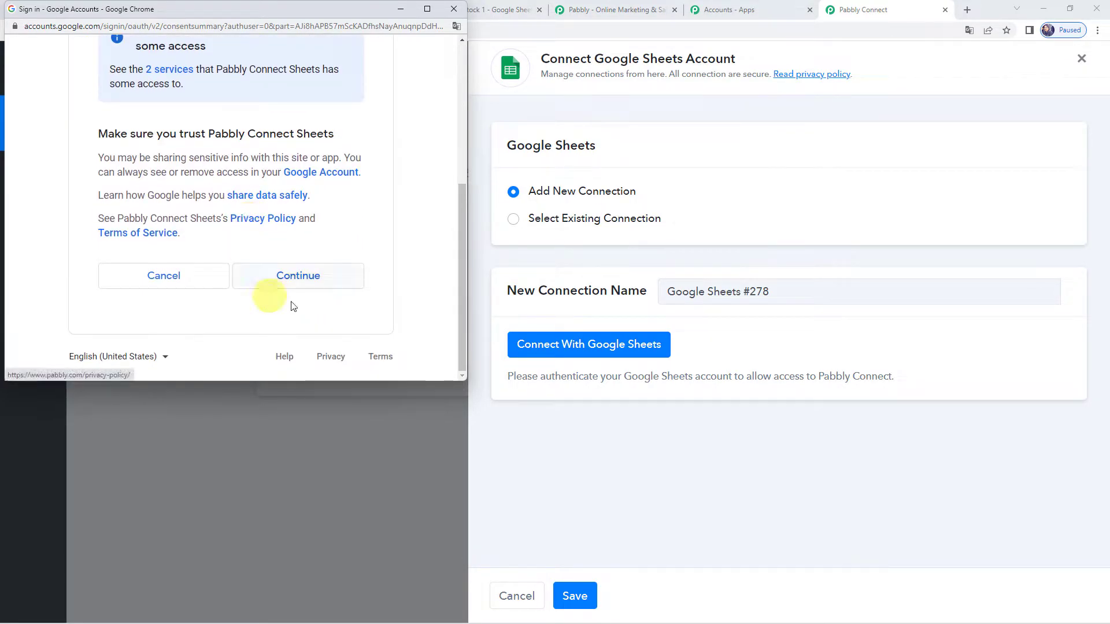
click(316, 278)
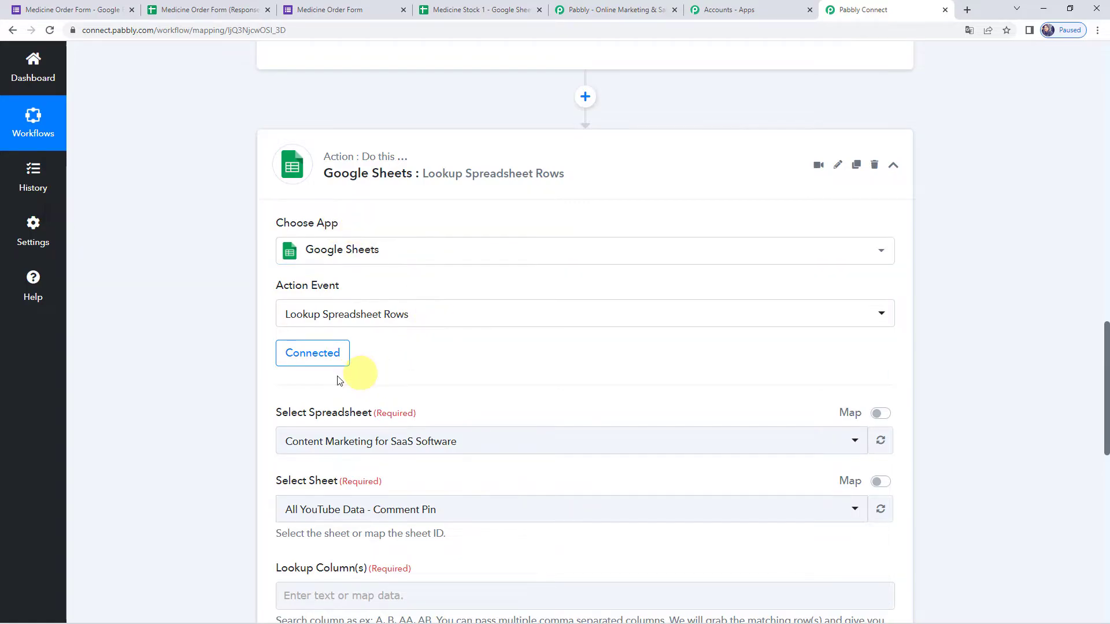
- Choose Medicine Stock 1 as the lookup action's spreadsheet
scroll(248, 376, down, 4)
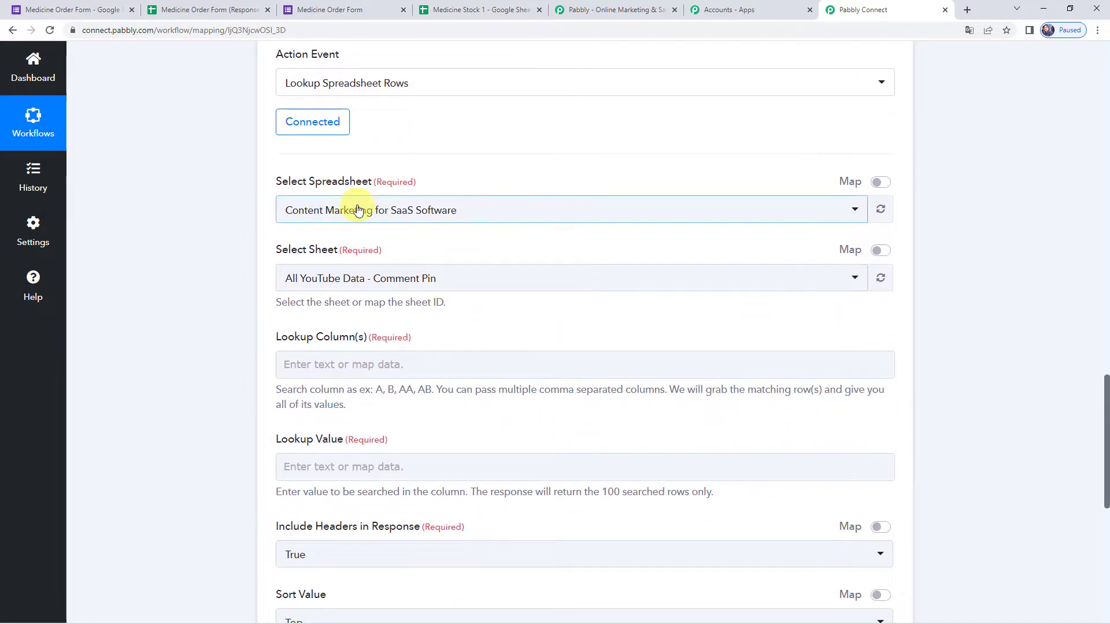
click(357, 216)
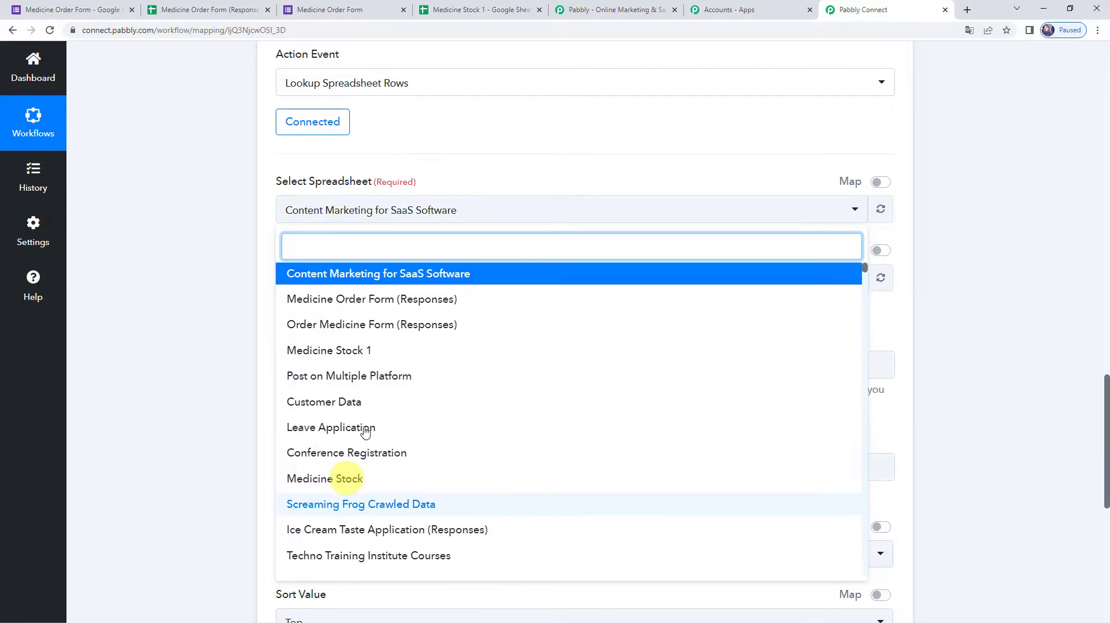
click(503, 12)
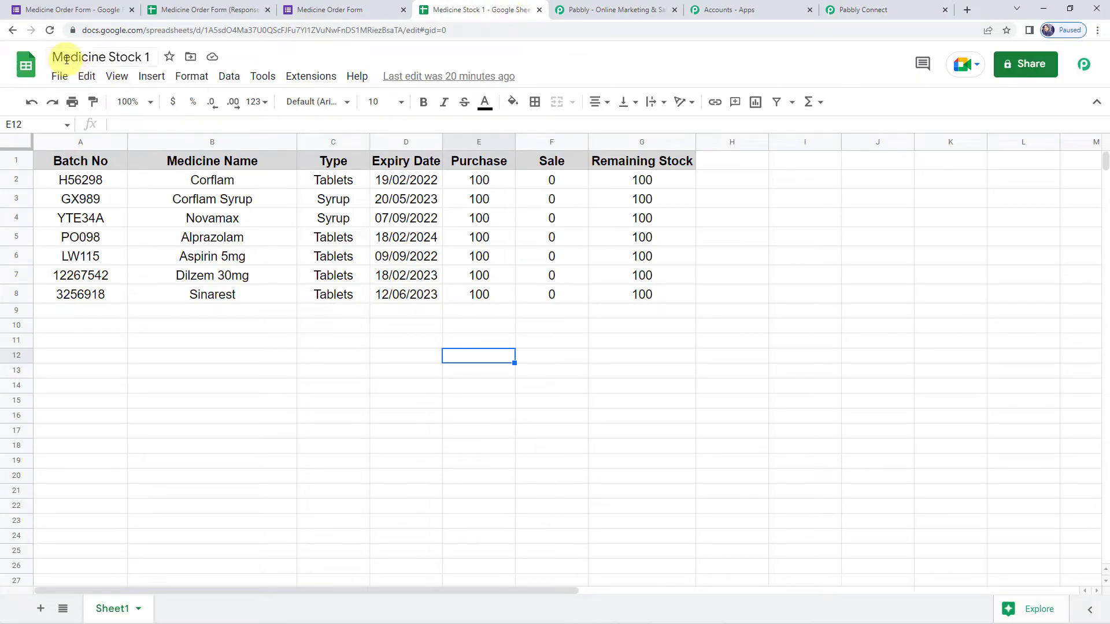
click(844, 10)
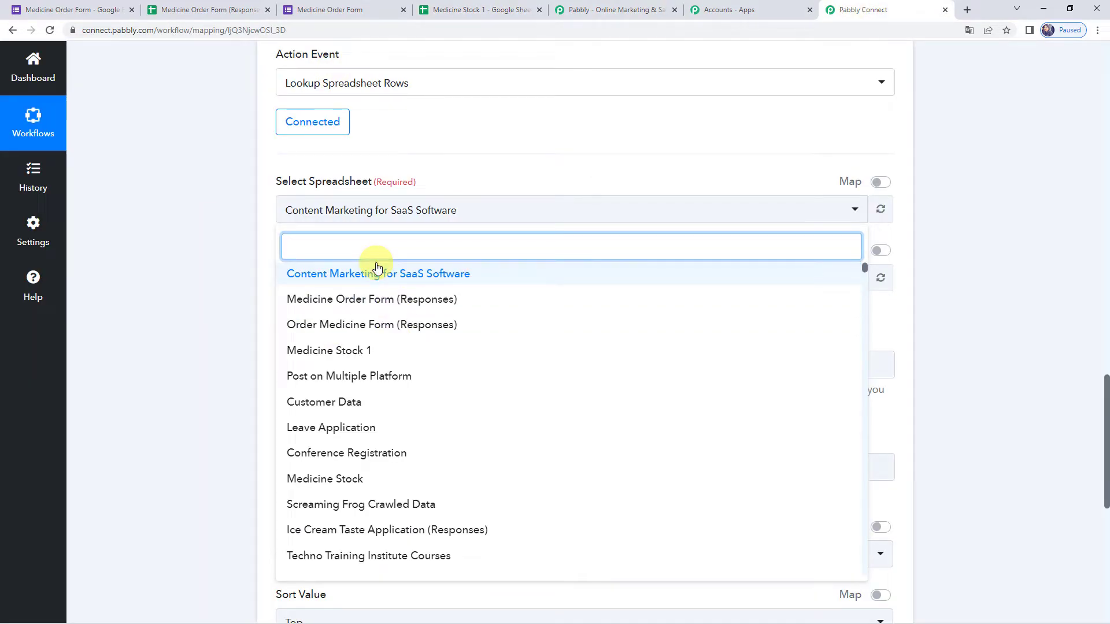
click(357, 351)
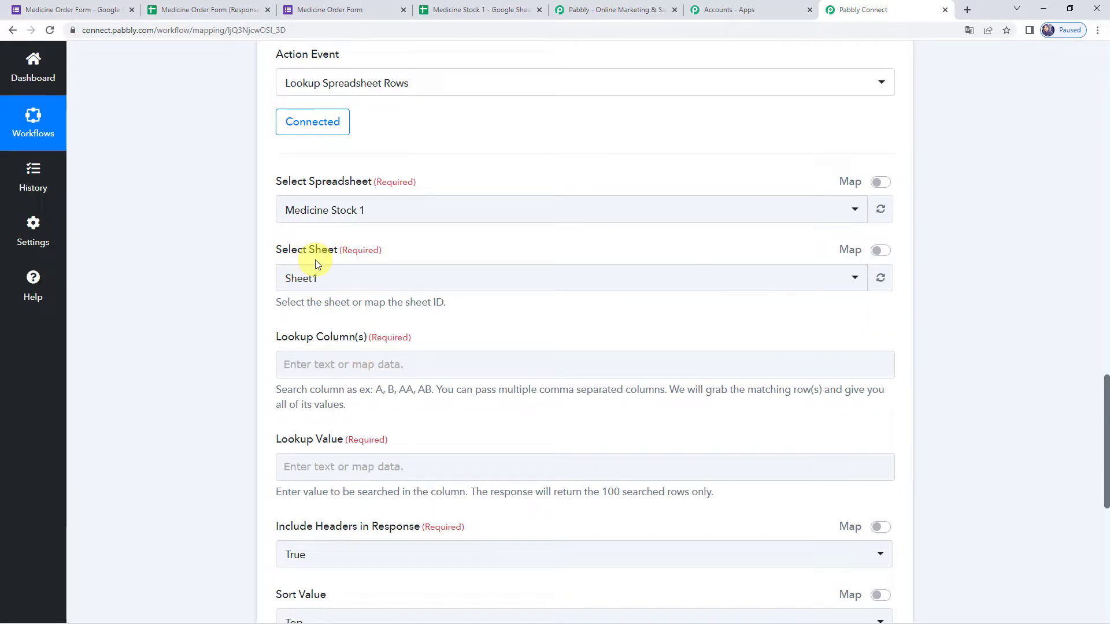
click(473, 9)
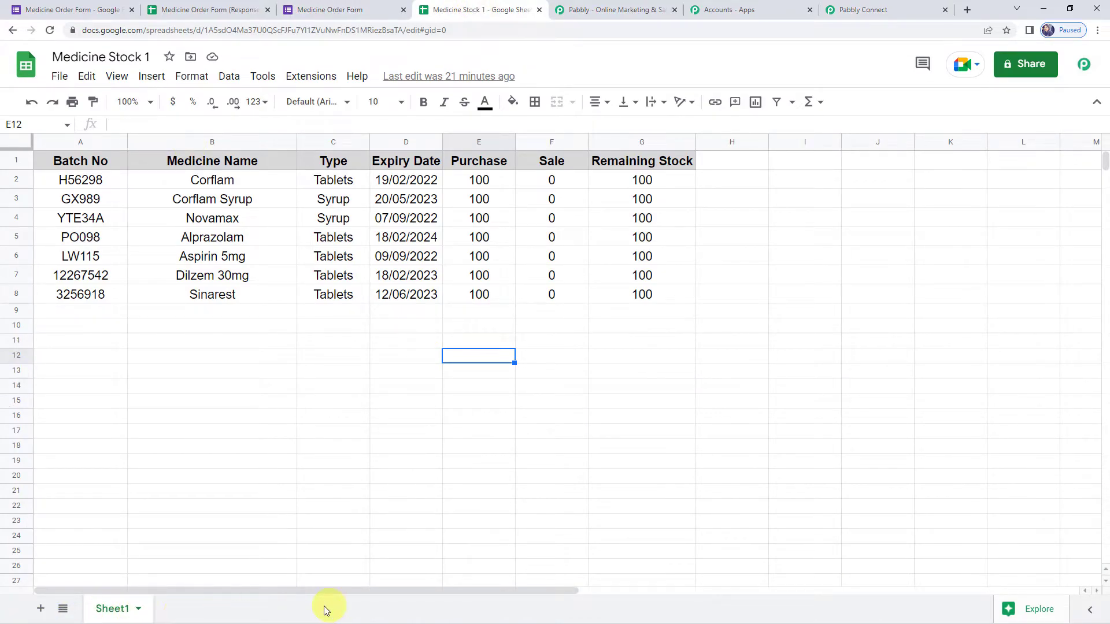
click(825, 13)
- Select Sheet1 and confirm in the sheet that Medicine Name is column B
click(282, 286)
click(315, 345)
click(252, 334)
scroll(252, 334, down, 2)
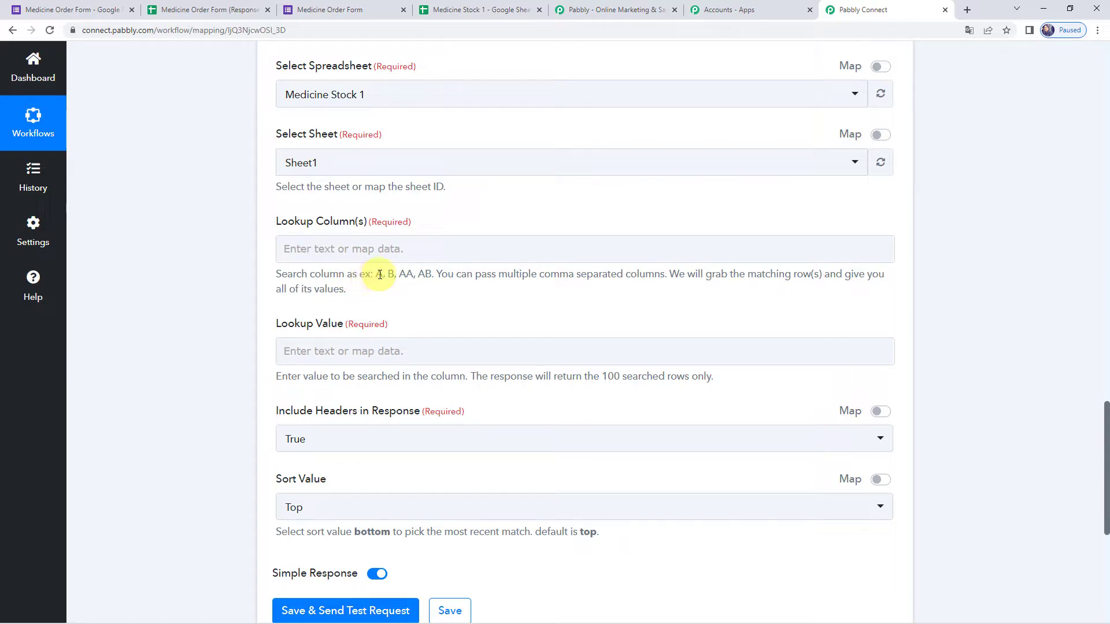
drag(377, 275, 430, 275)
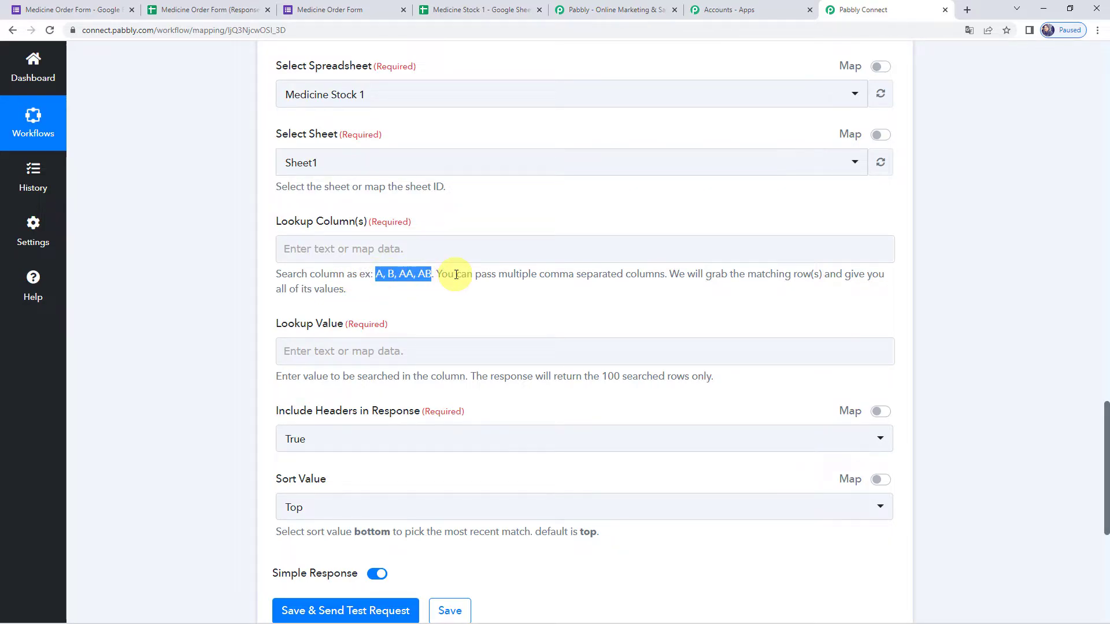
click(457, 10)
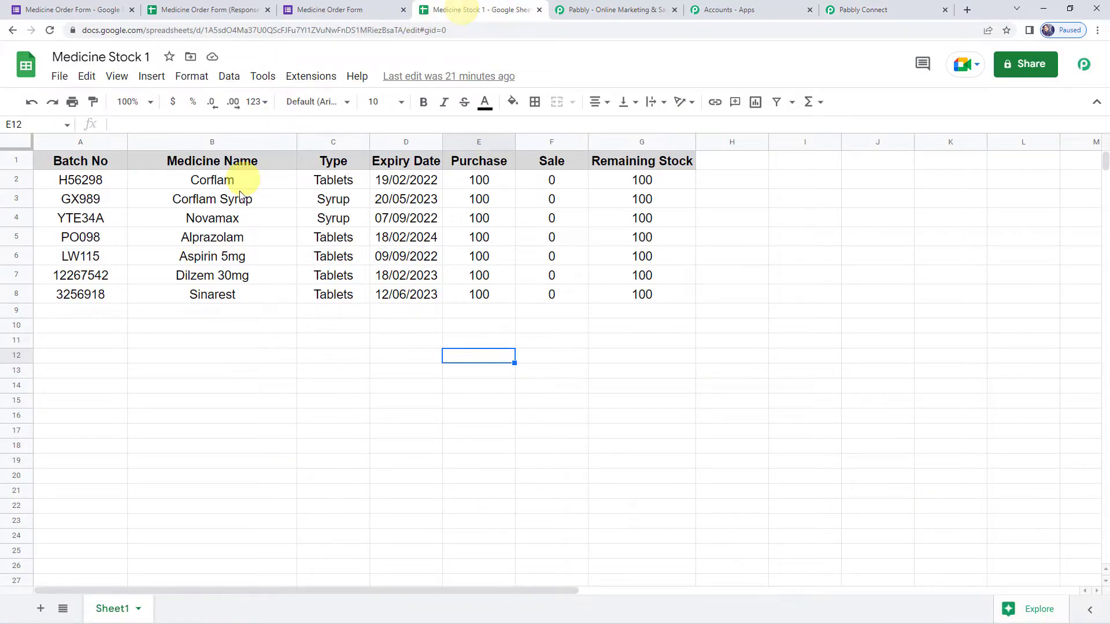
click(208, 142)
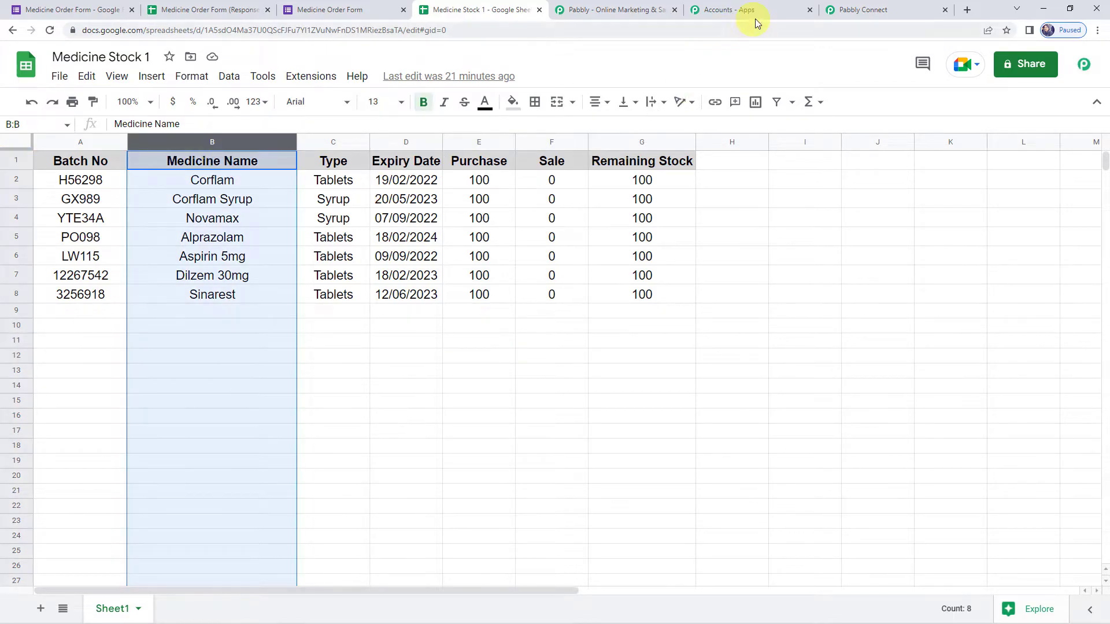
click(855, 10)
- Enter column B in the Lookup Column(s) field
click(334, 249)
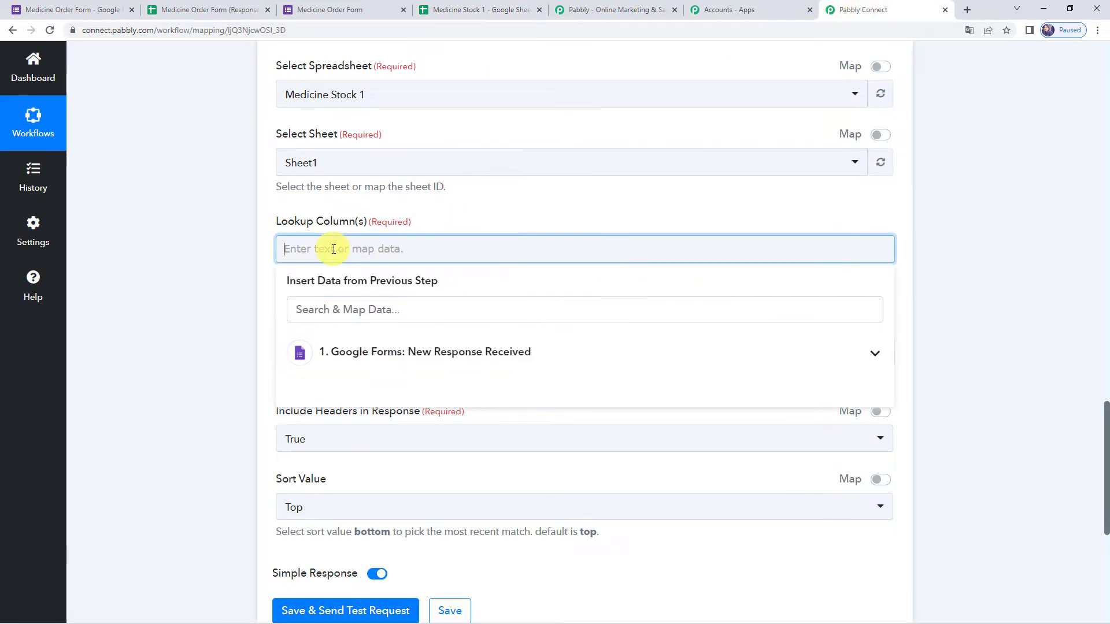
click(234, 342)
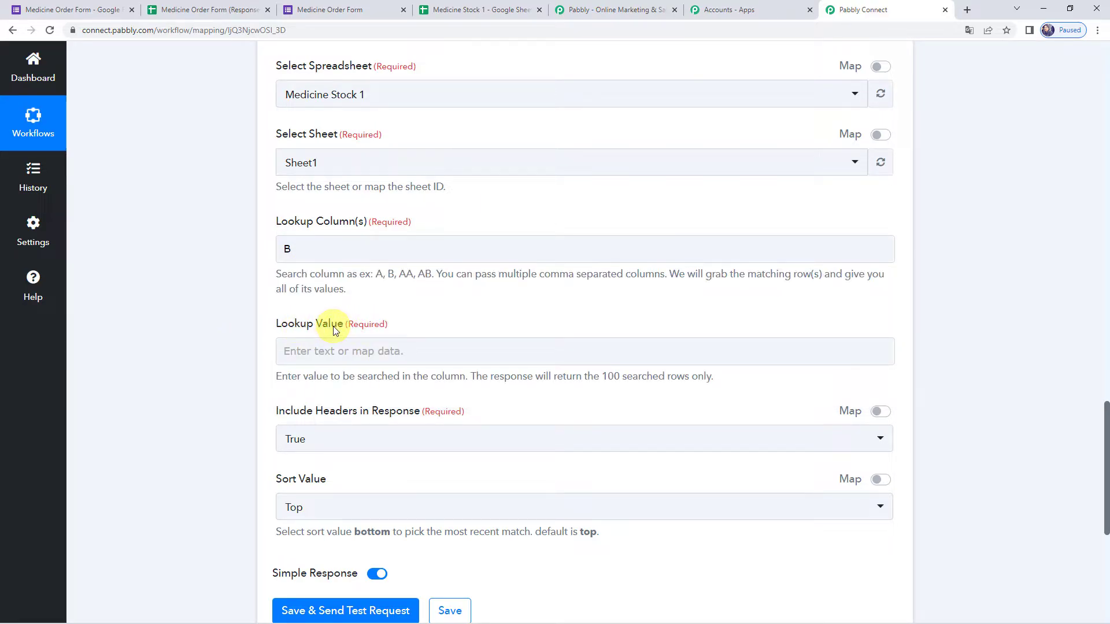
click(294, 249)
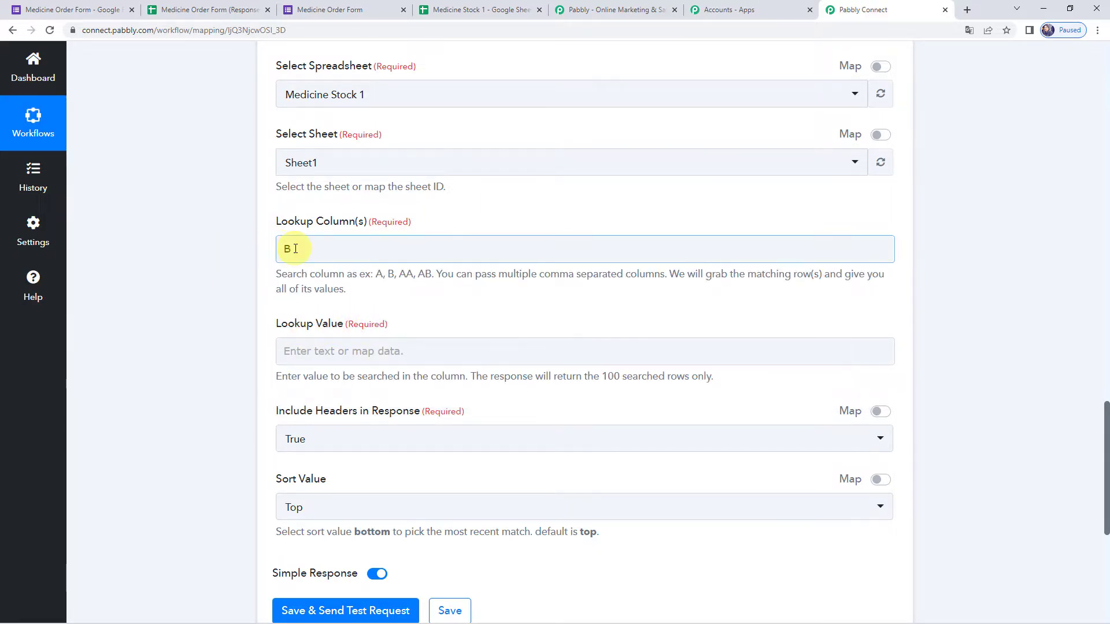
click(241, 344)
scroll(242, 345, up, 12)
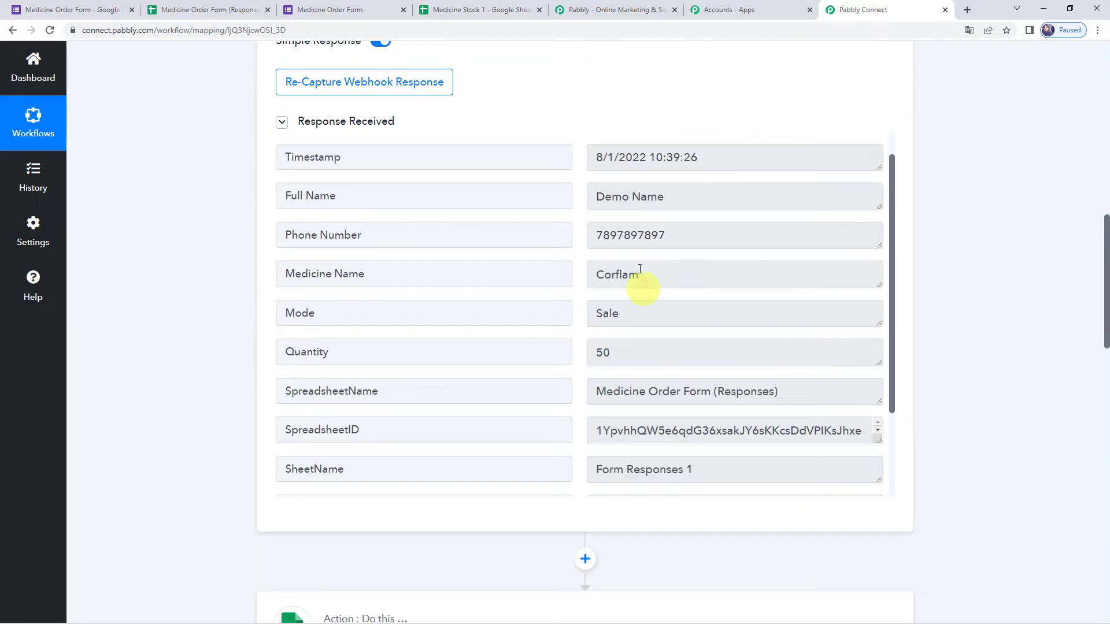
- Map the form's '1. Medicine Name : Corflam' field as the Lookup Value
double_click(640, 271)
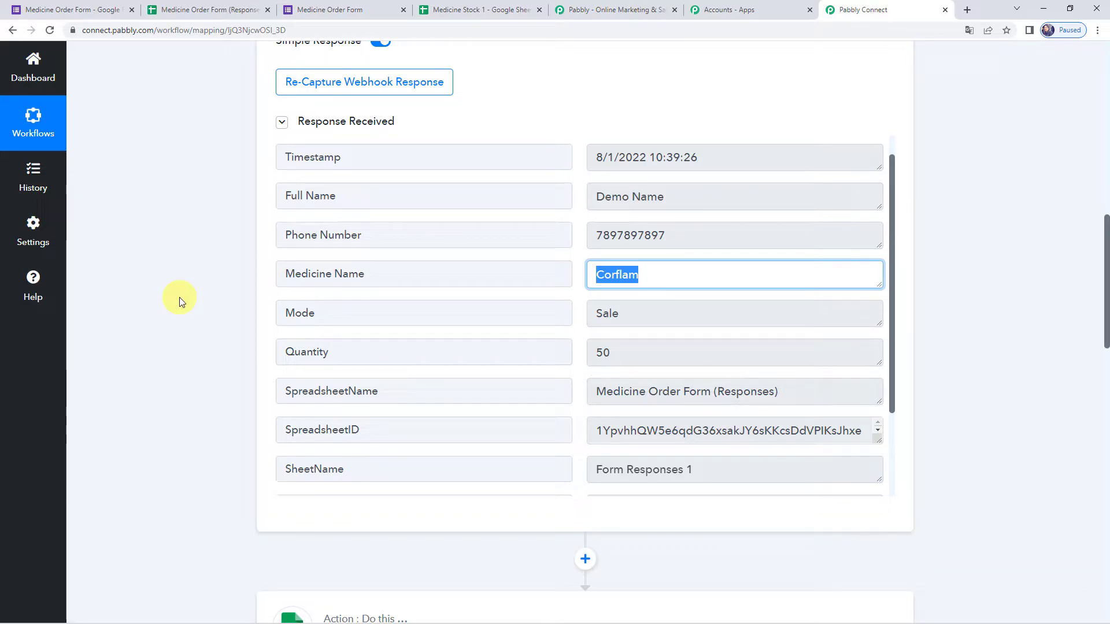
scroll(180, 301, down, 15)
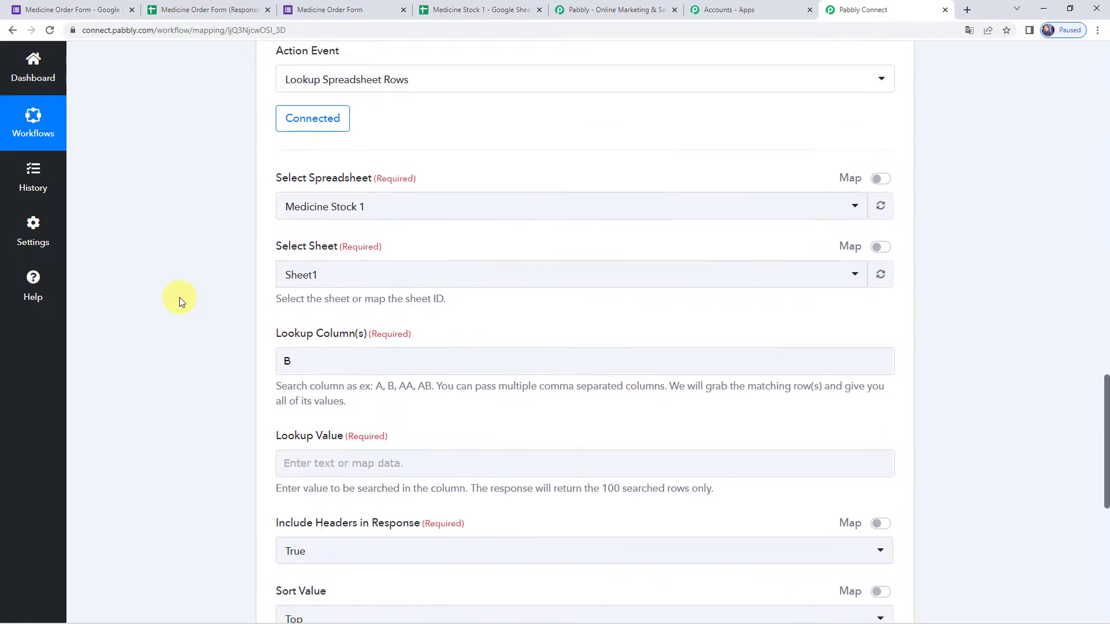
click(312, 234)
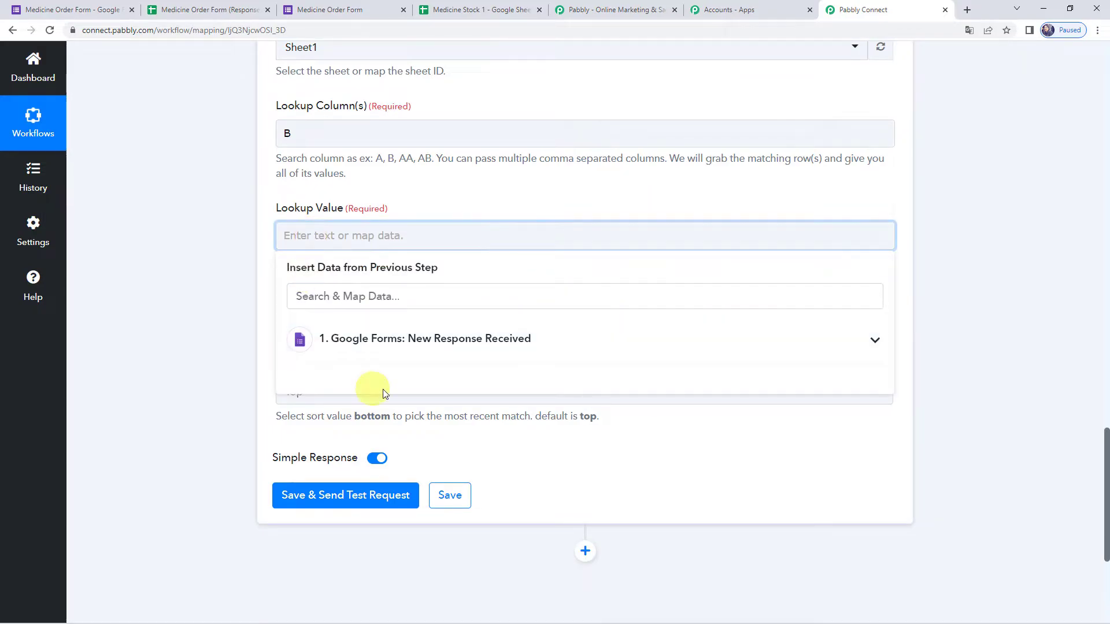
click(397, 349)
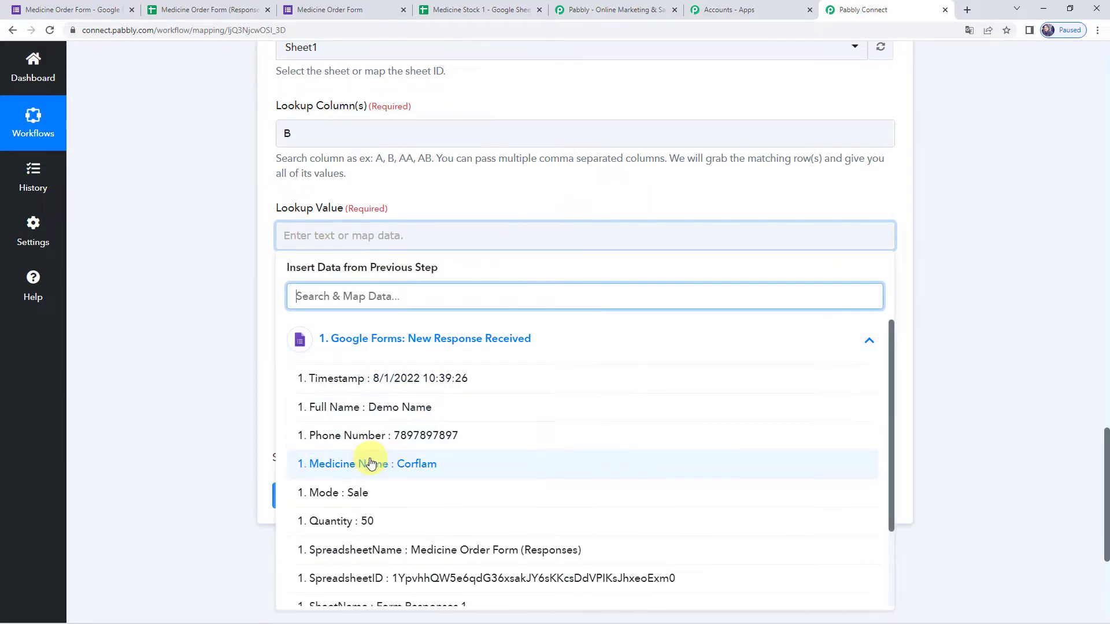
click(367, 463)
click(182, 308)
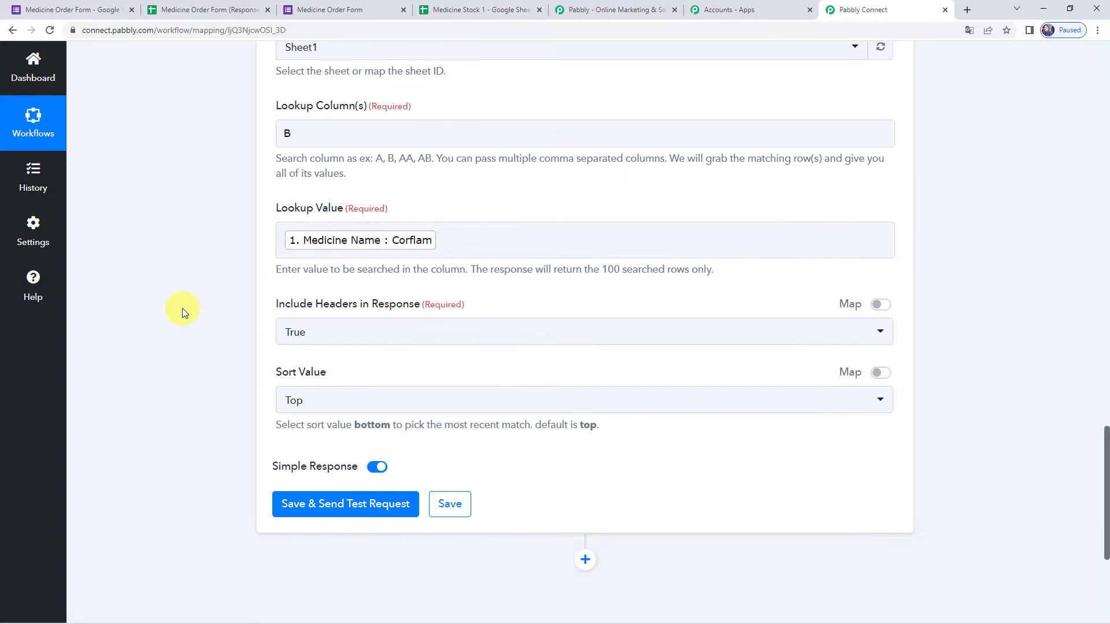
click(315, 127)
click(210, 198)
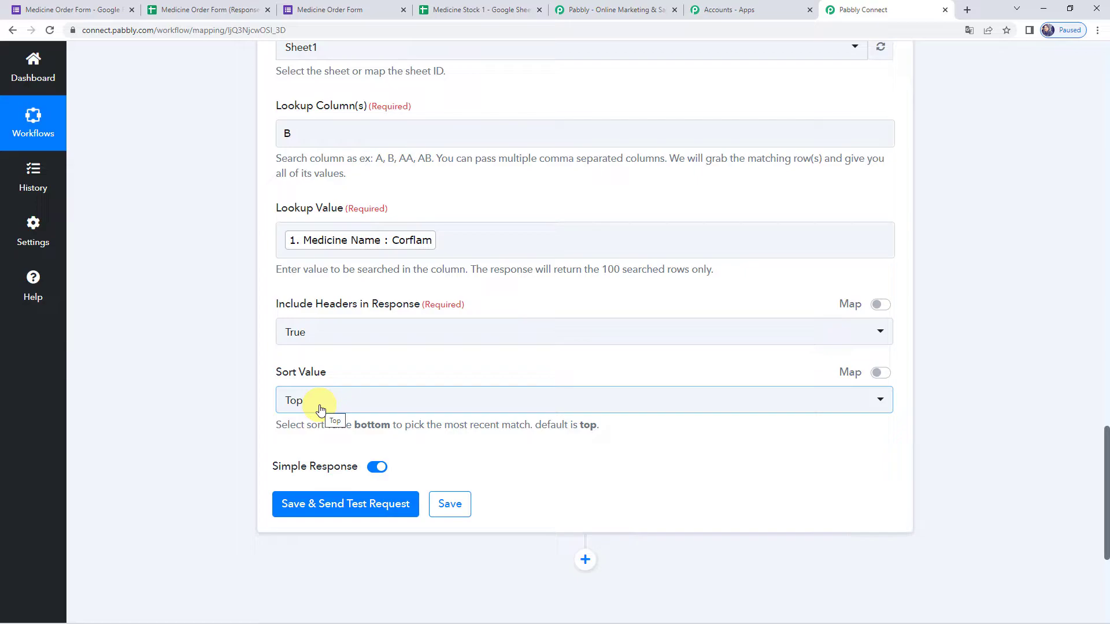
click(341, 509)
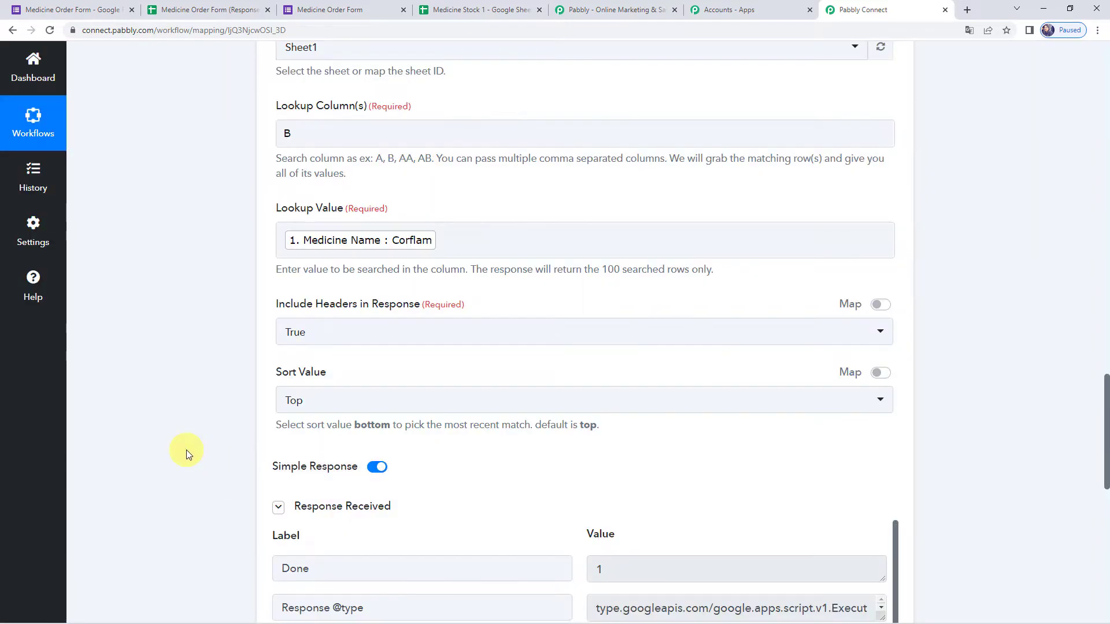
scroll(186, 454, down, 3)
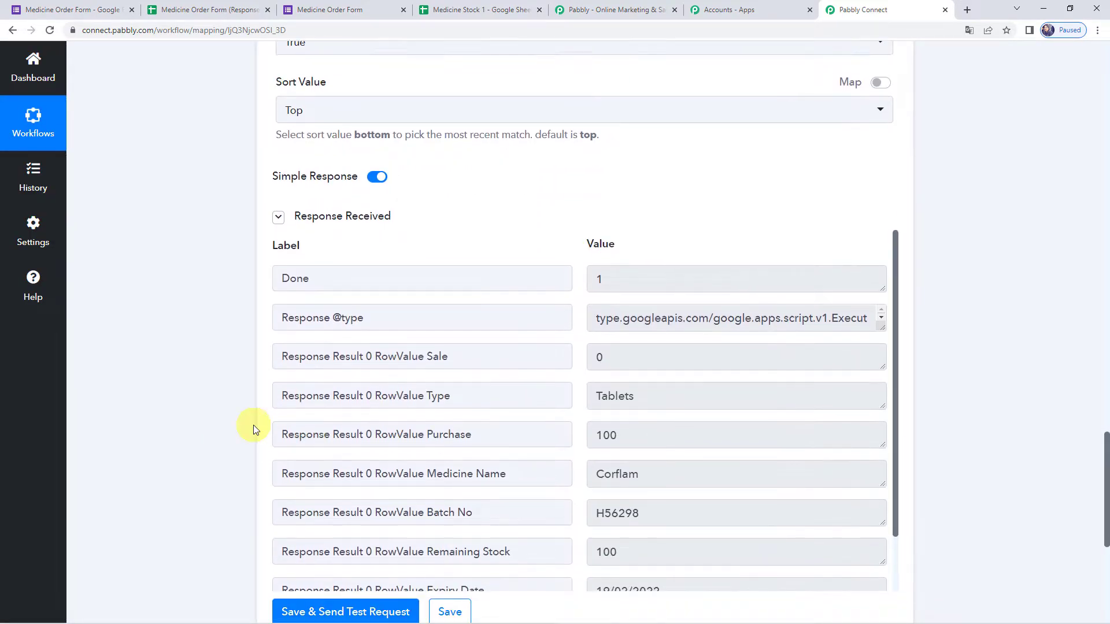
scroll(517, 300, down, 3)
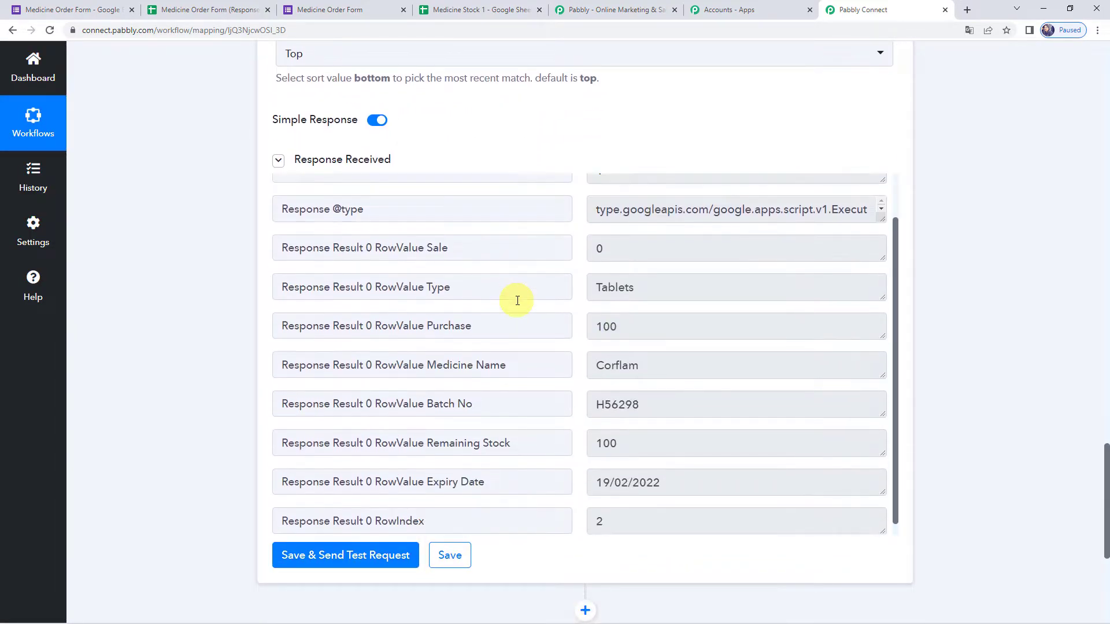
drag(686, 293, 515, 293)
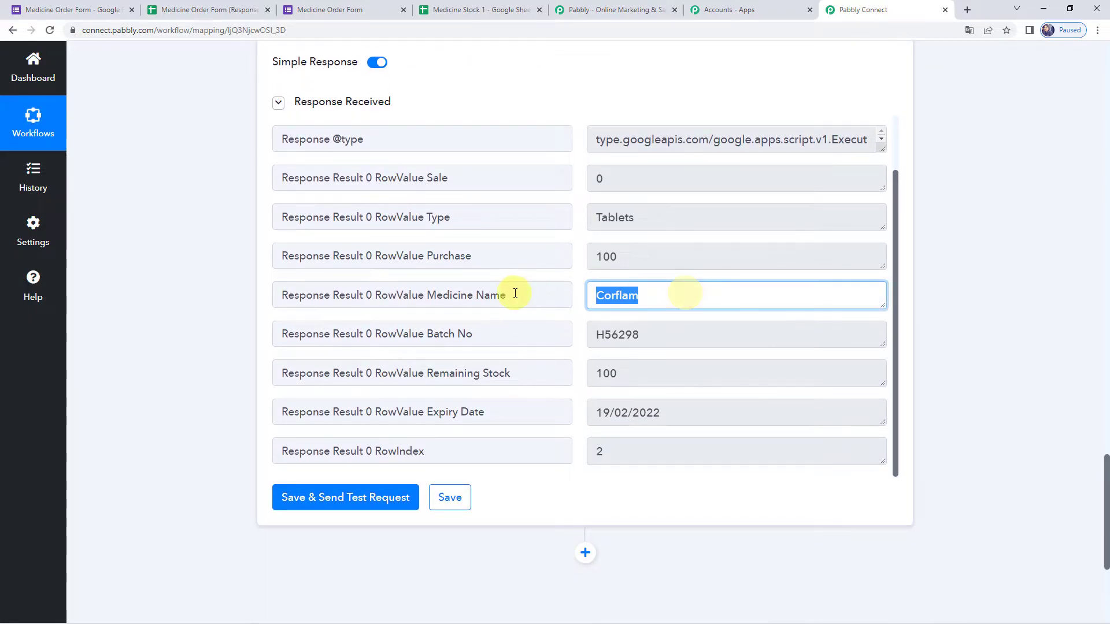
drag(663, 457, 513, 443)
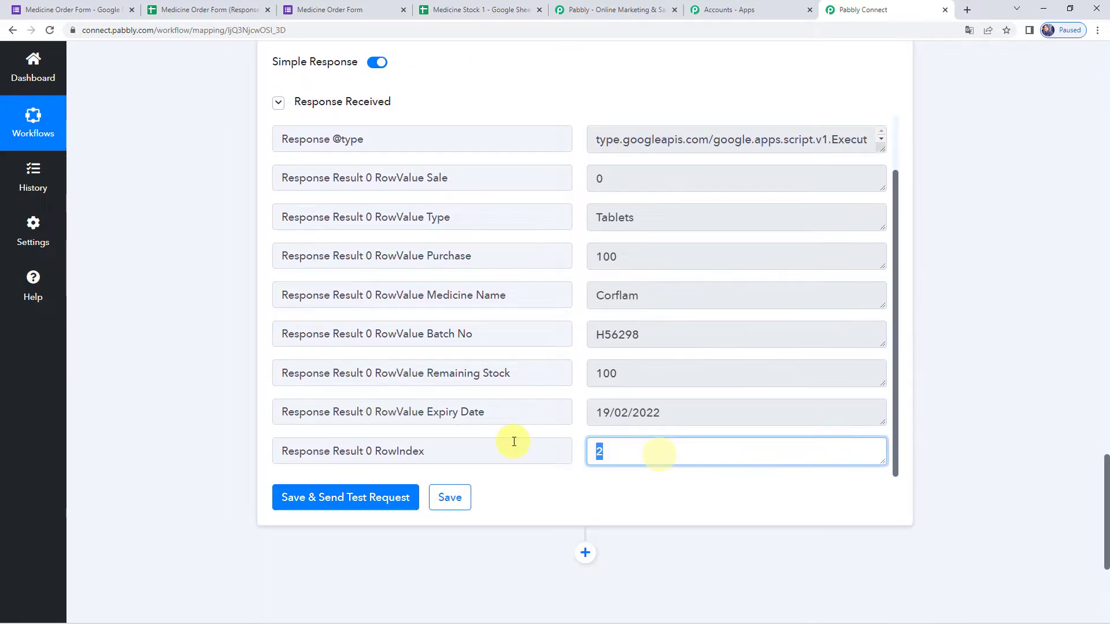
drag(662, 372, 539, 369)
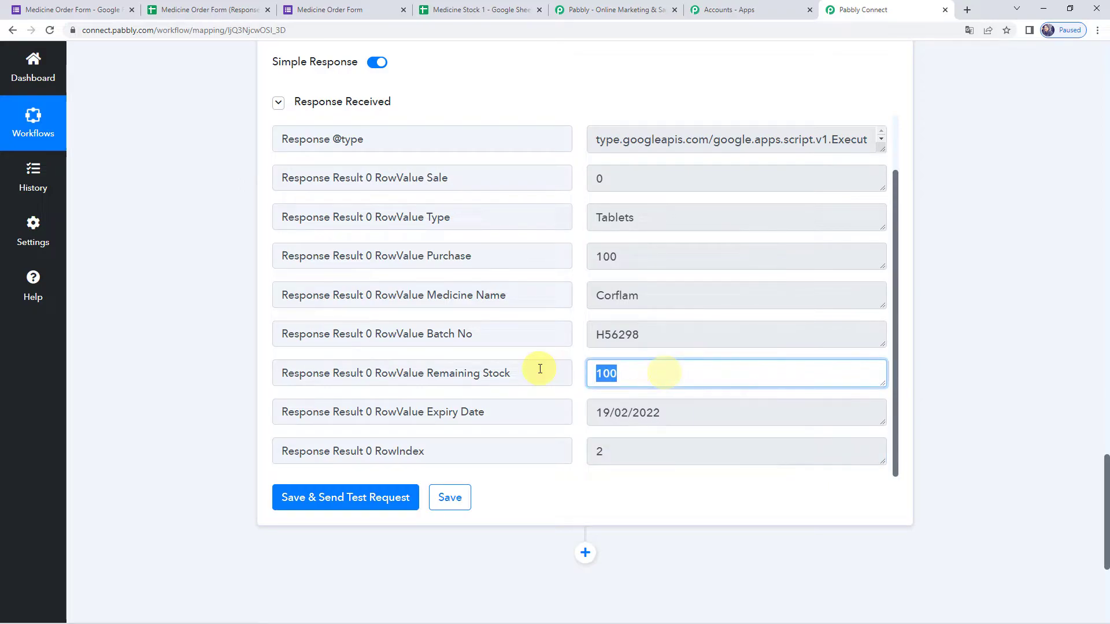
drag(706, 332, 543, 331)
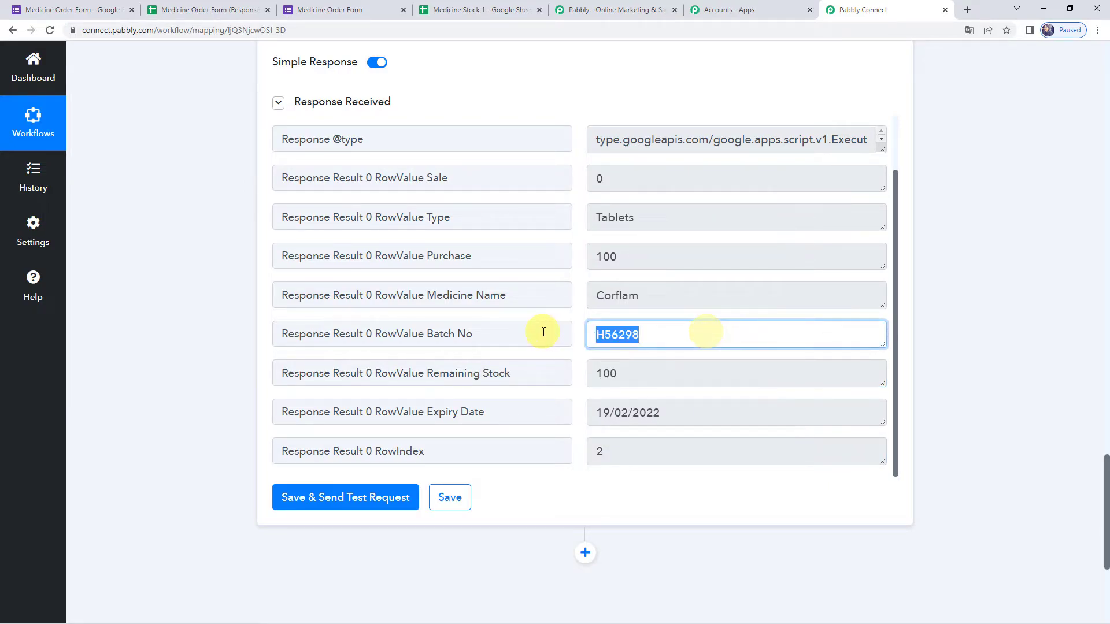
scroll(542, 331, up, 1)
scroll(544, 332, down, 1)
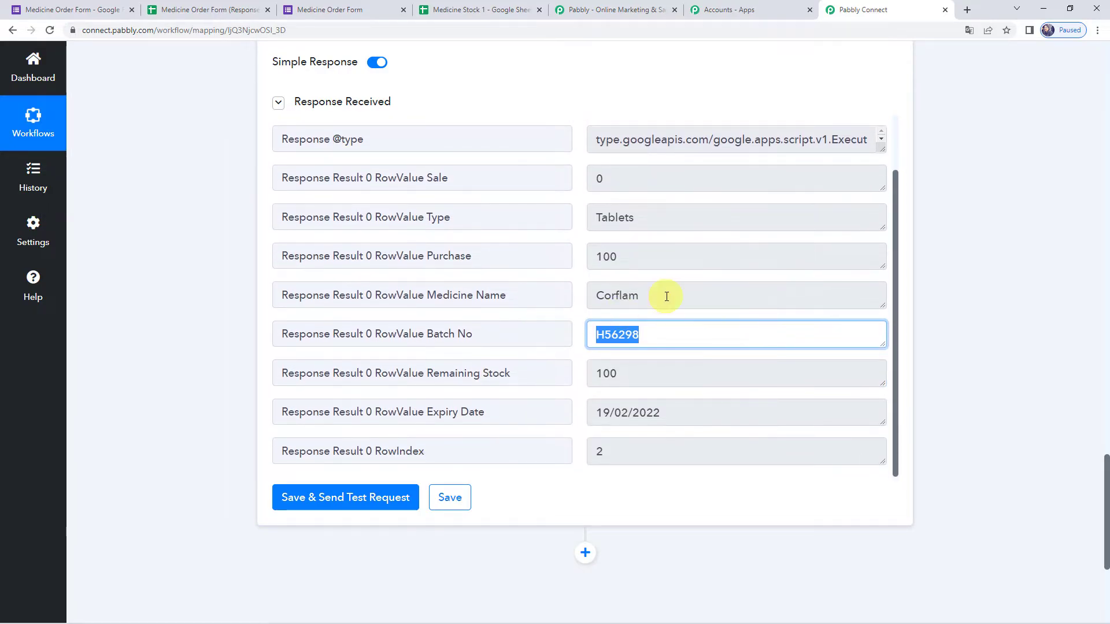
click(666, 296)
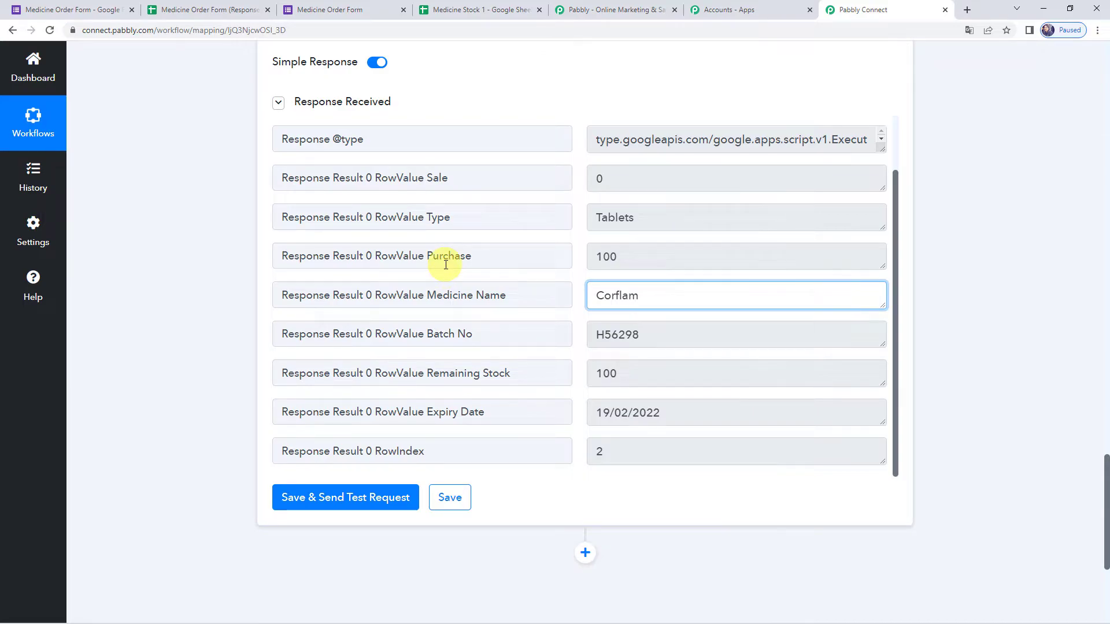
click(497, 8)
click(477, 140)
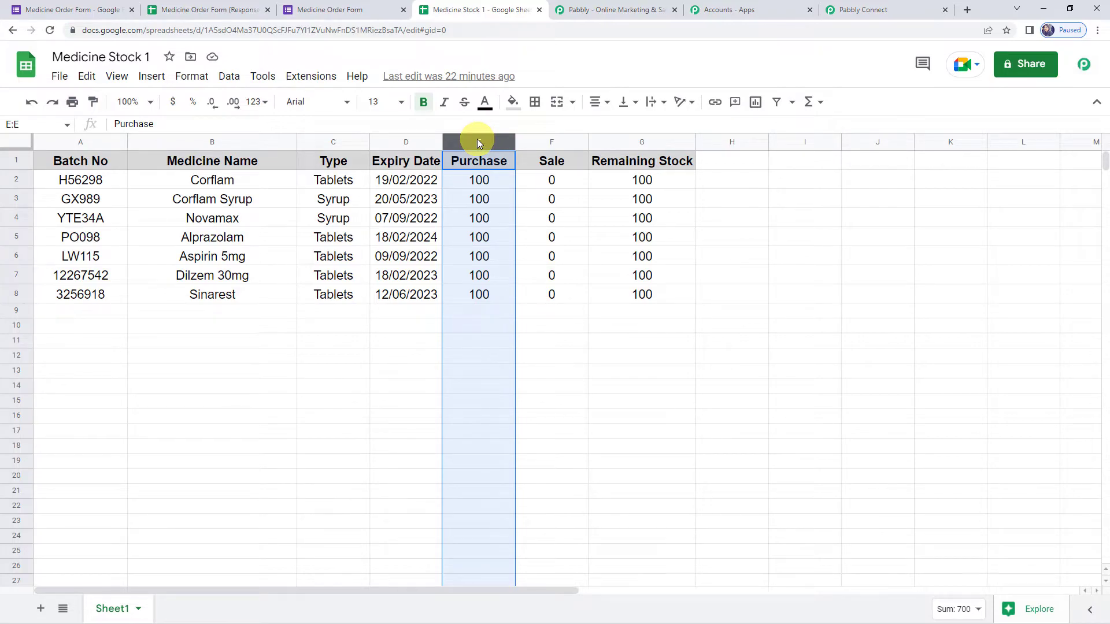
click(553, 141)
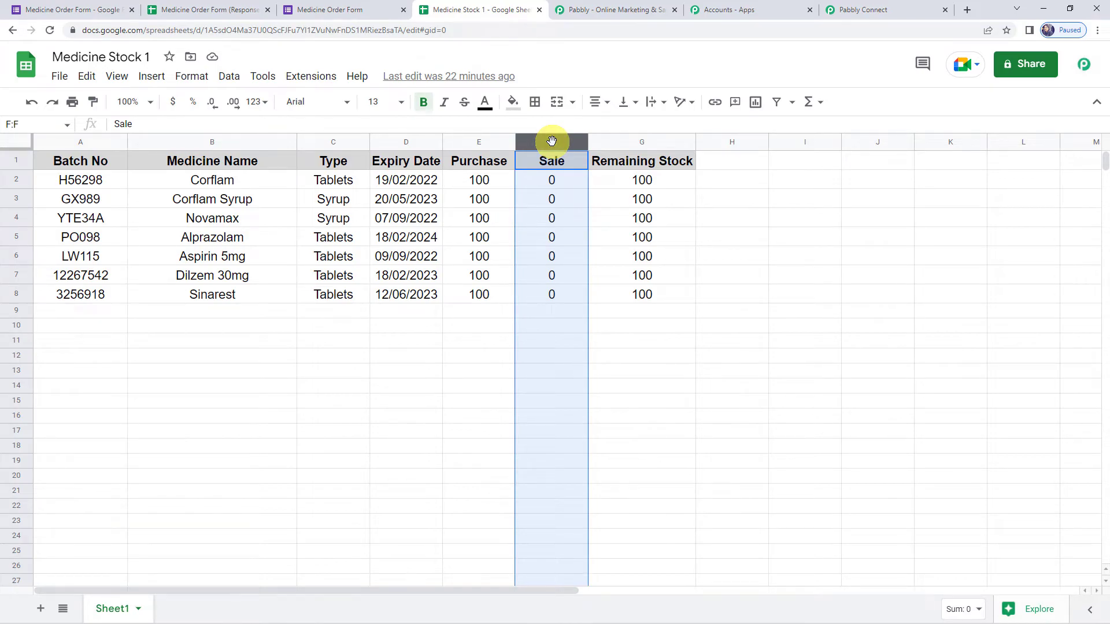
click(893, 10)
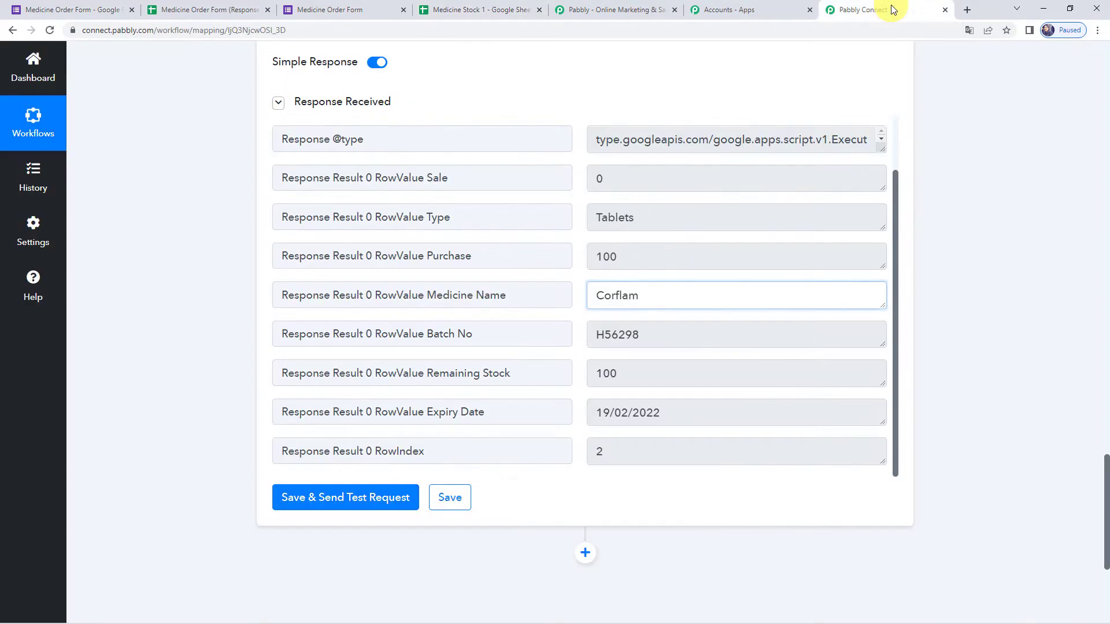
scroll(253, 318, down, 5)
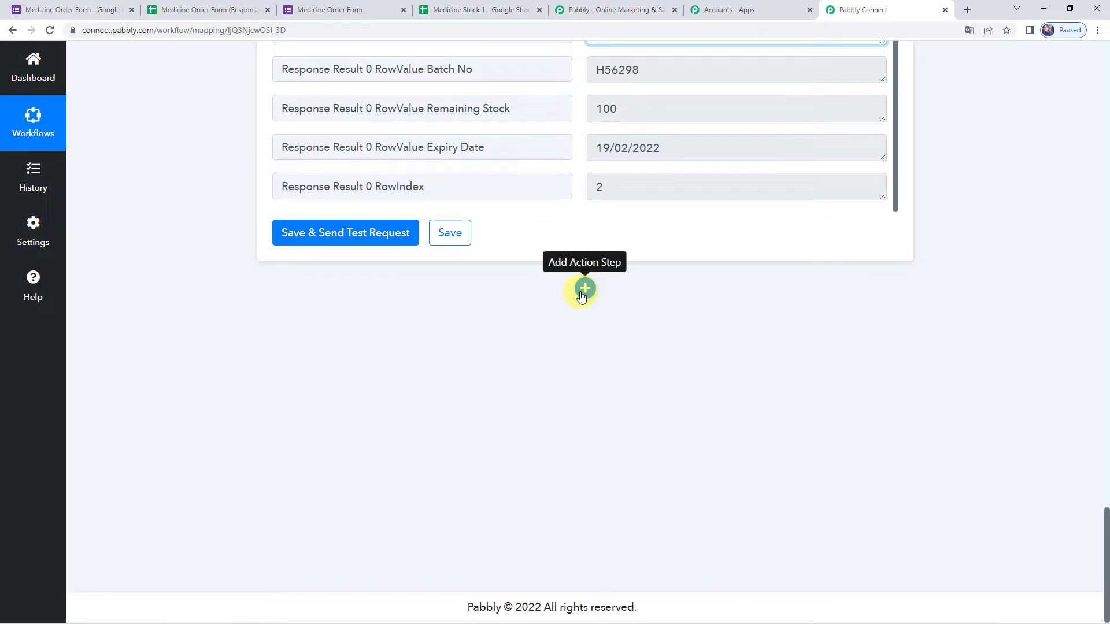
- Add a Router step after the lookup and rename Route 1 to Sale
click(583, 290)
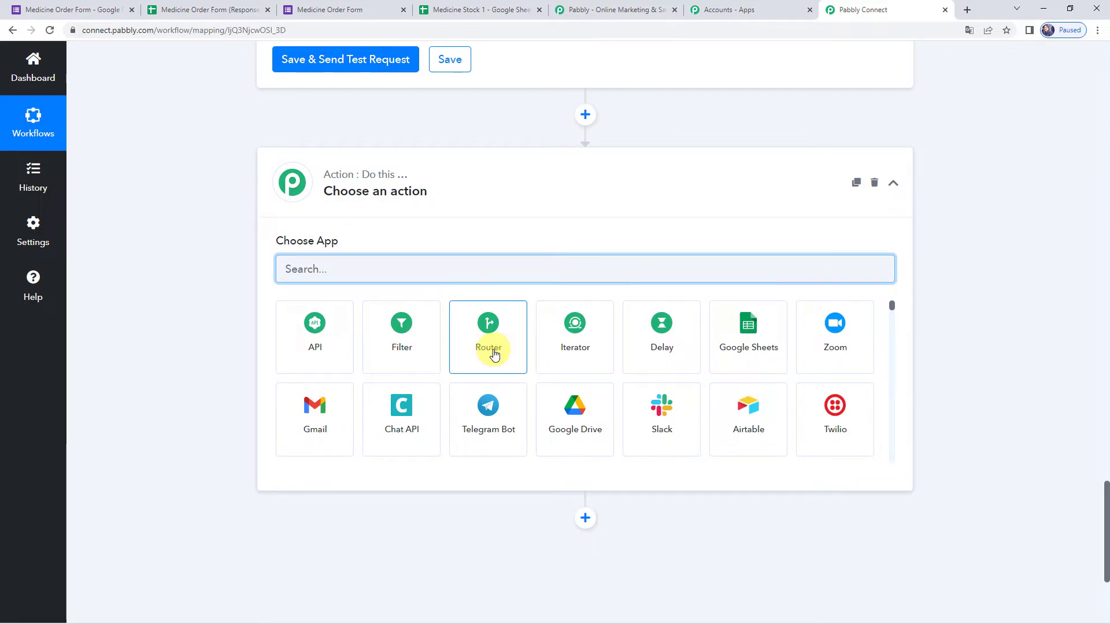
click(495, 353)
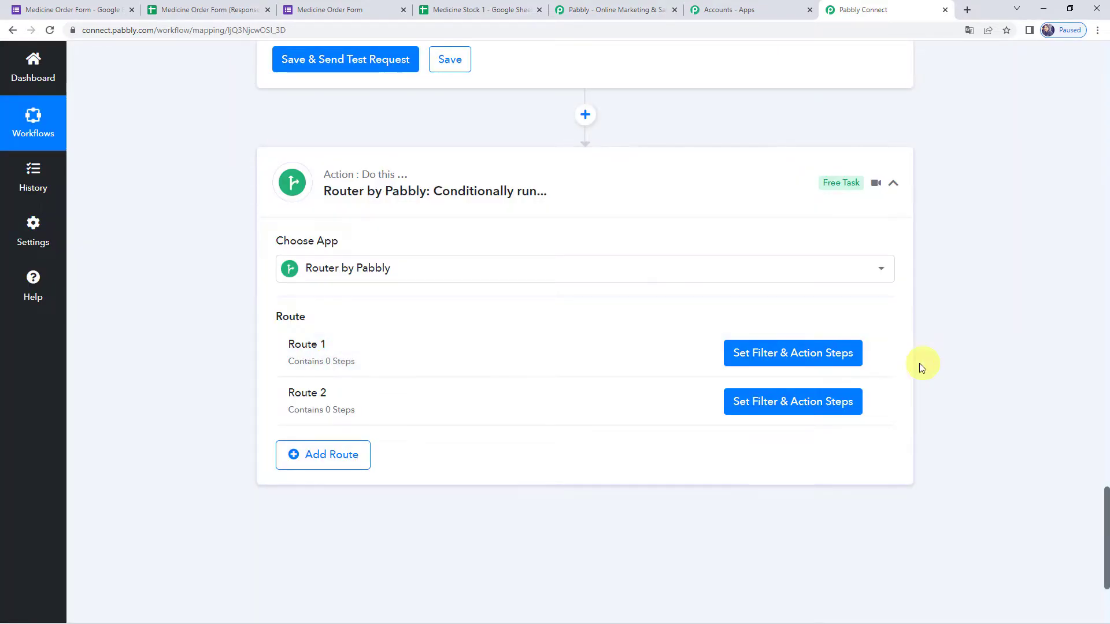
click(874, 356)
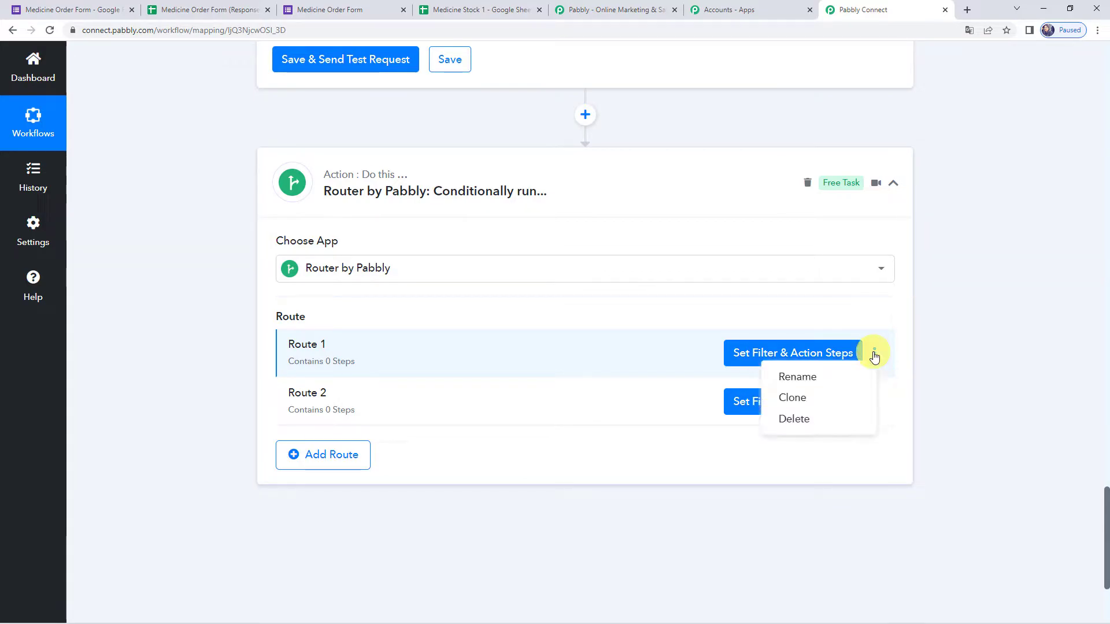
click(801, 377)
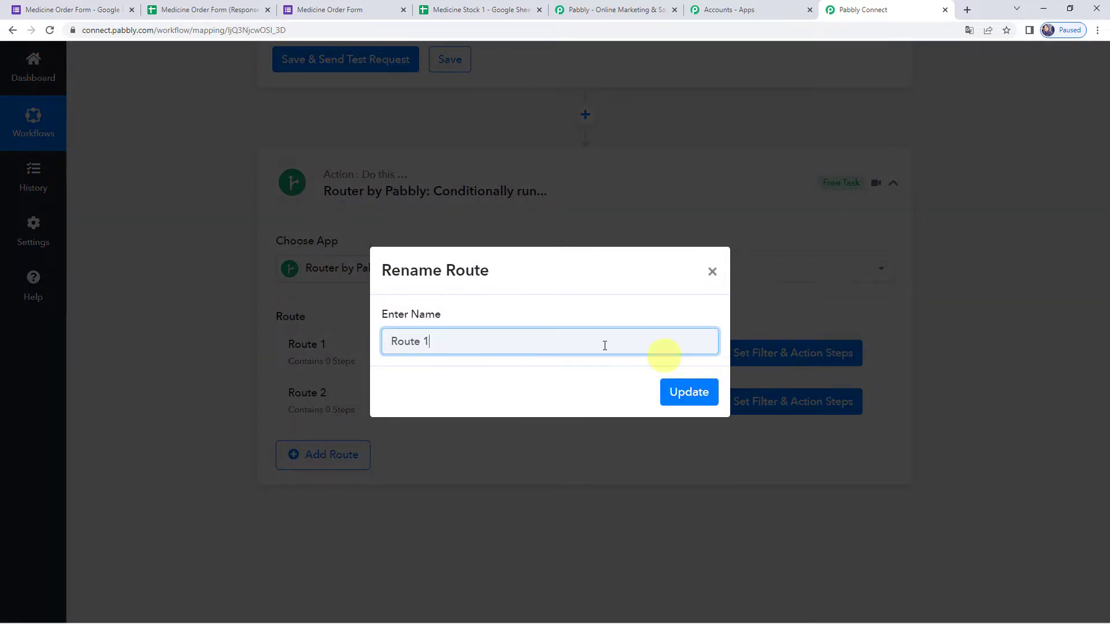
key(BackSpace)
key(BackSpace)
key(BackSpace)
key(BackSpace)
text(S)
click(707, 396)
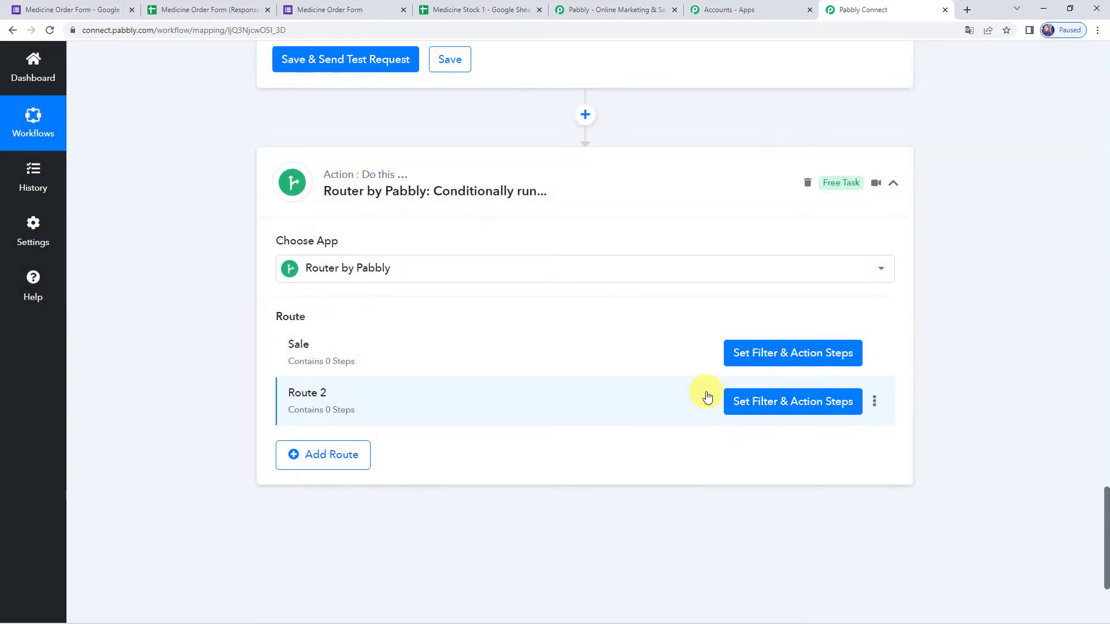
- Delete Route 2 and open the Sale route's filter and action settings
click(874, 405)
click(794, 468)
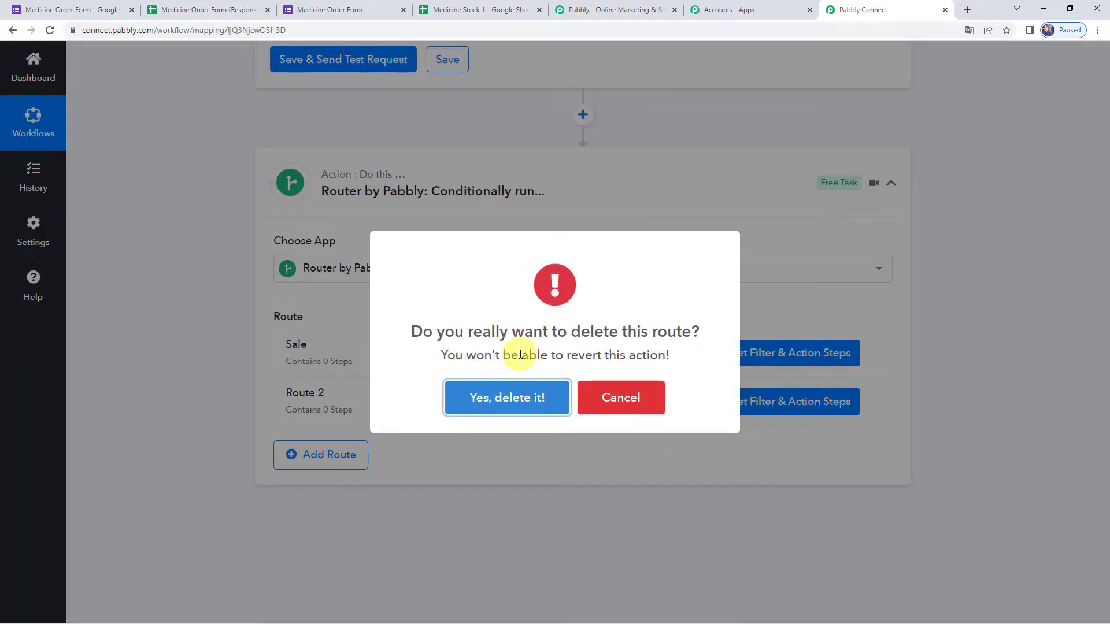
click(503, 405)
click(545, 400)
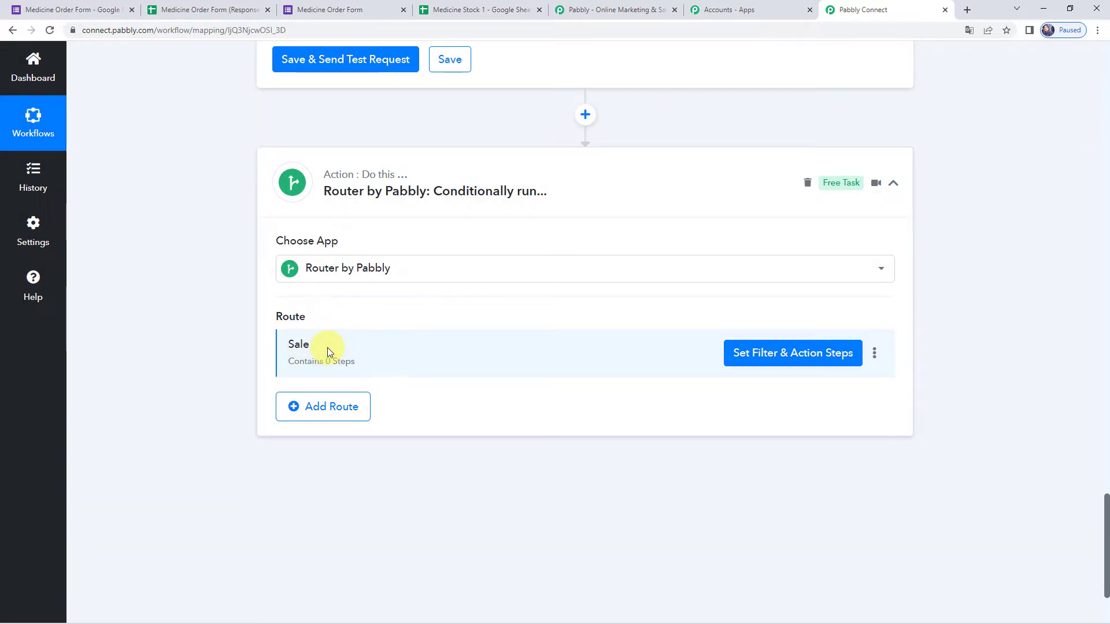
click(751, 355)
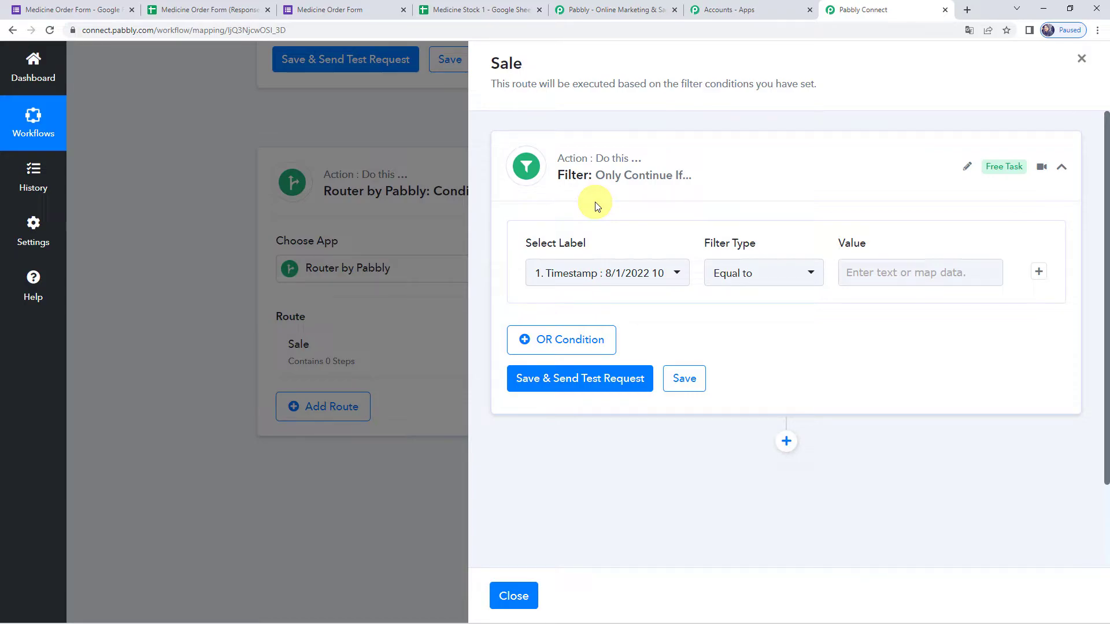
- Set the route filter to Mode : Sale, Equal to, value Sale
click(600, 276)
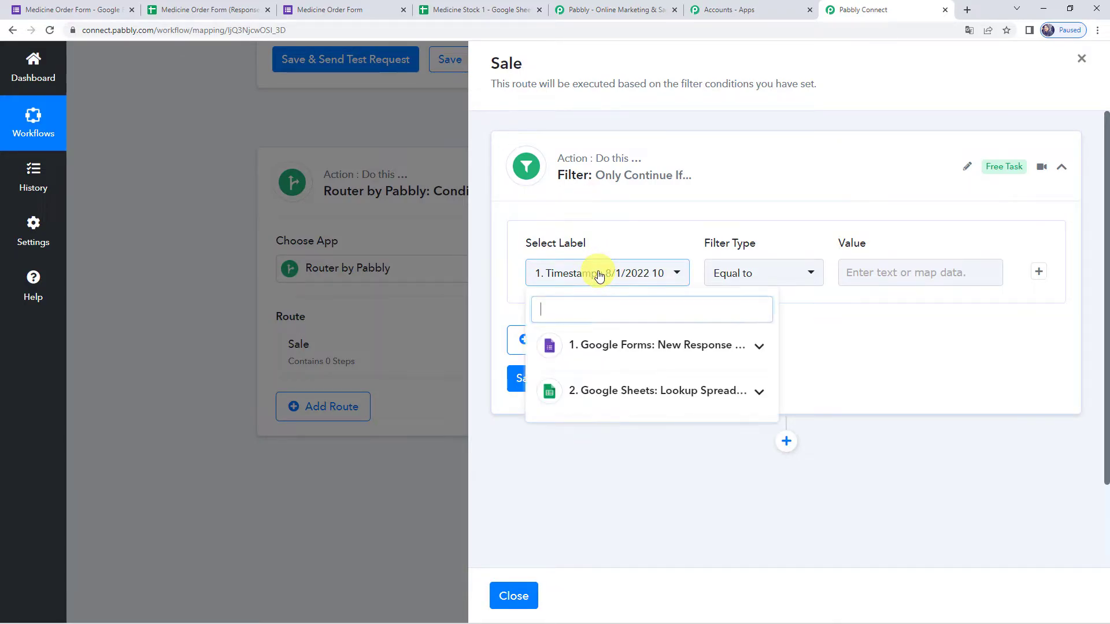
click(618, 346)
click(576, 499)
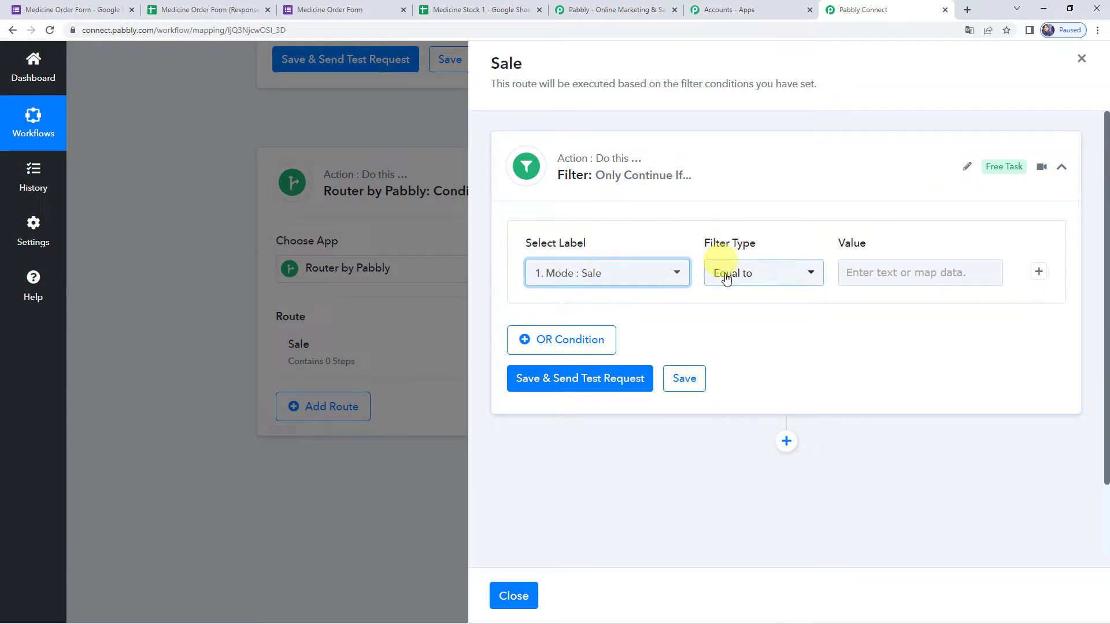
click(880, 270)
text(Sale)
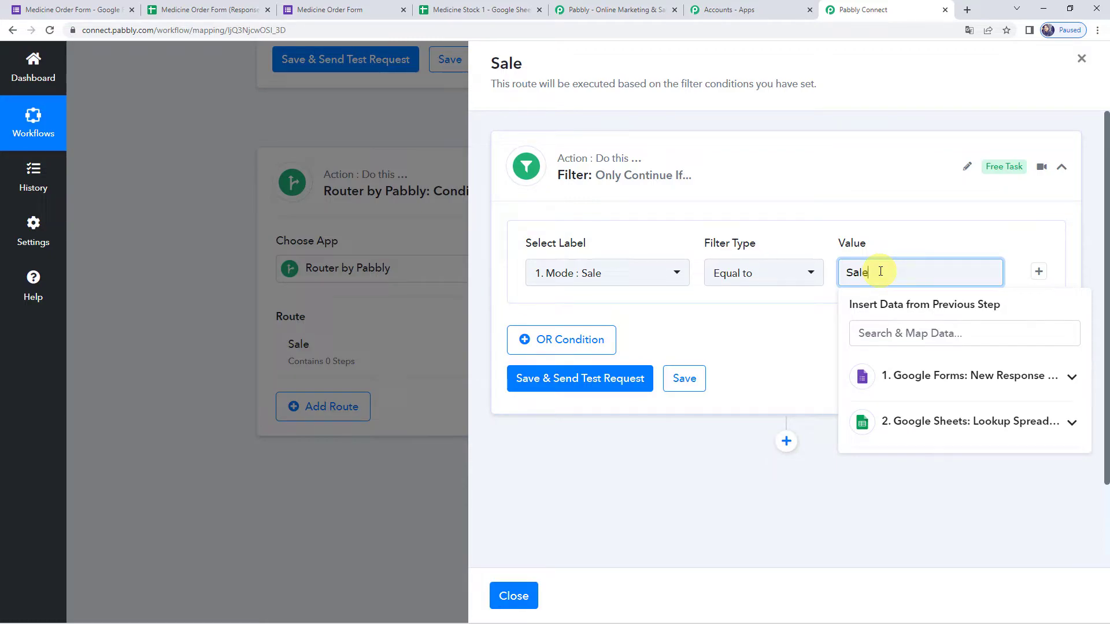
click(760, 334)
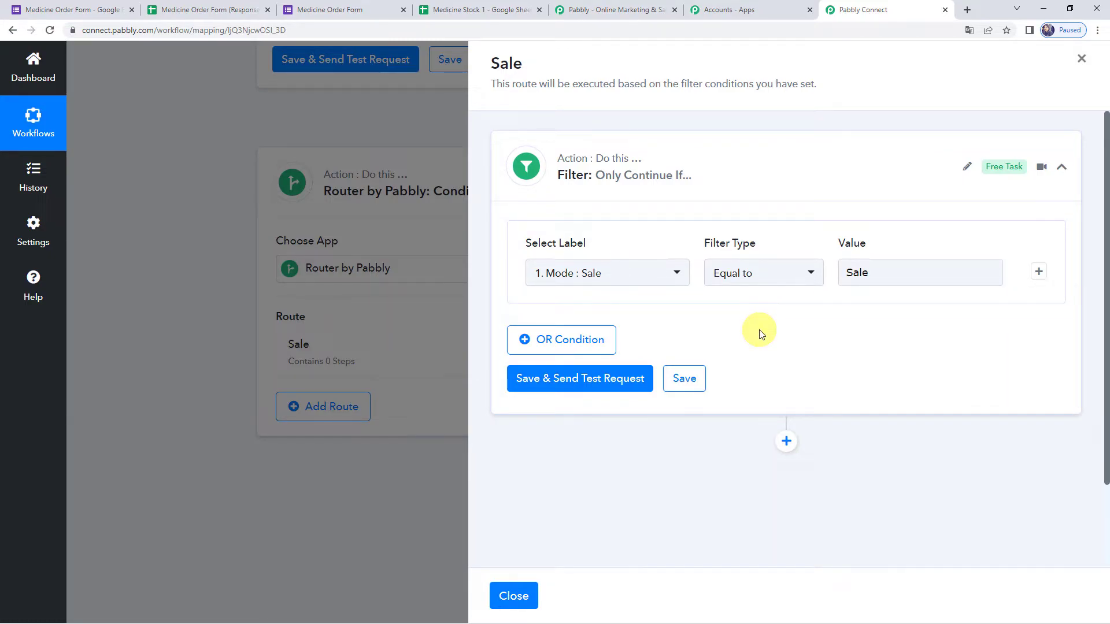
- Test the filter (success, Condition is true), save it, and bring up Medicine Stock 1
click(623, 380)
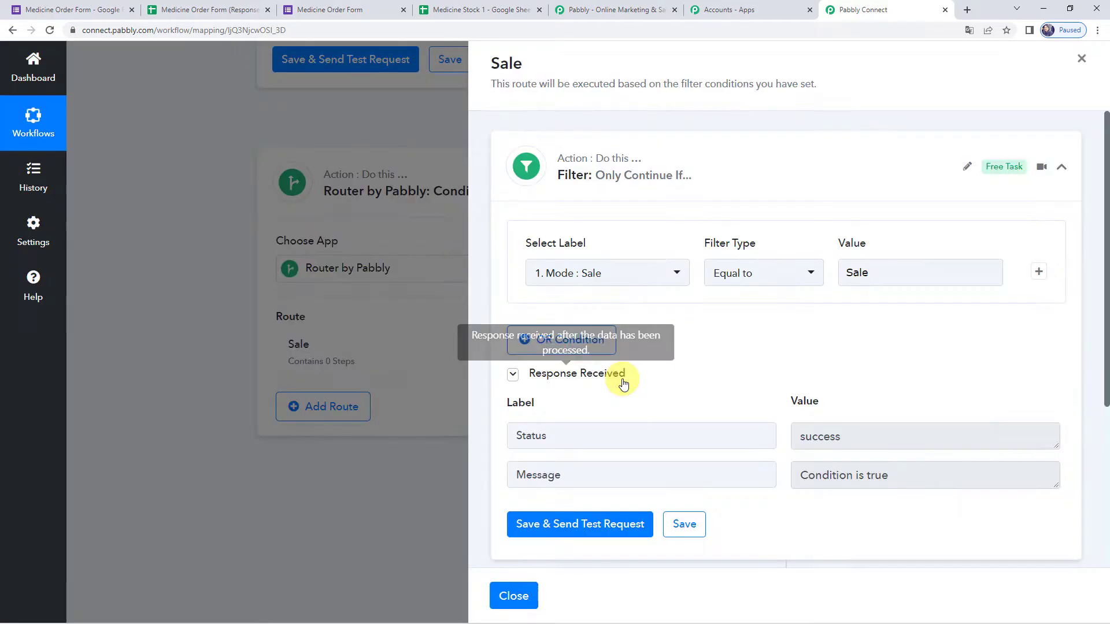
click(549, 433)
click(842, 436)
click(629, 485)
click(891, 474)
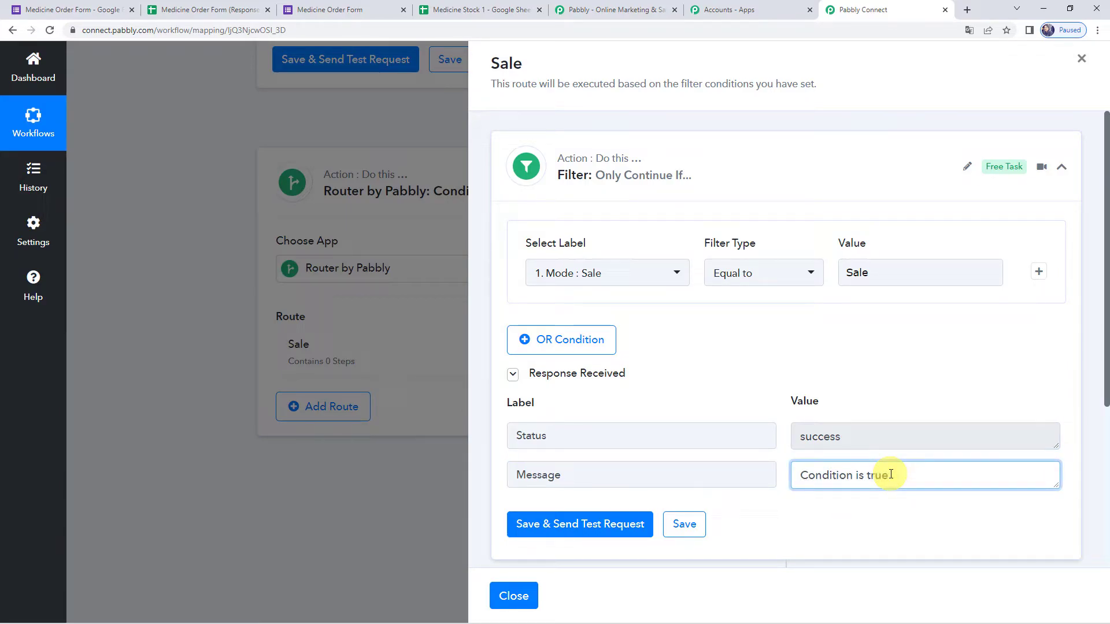
scroll(699, 350, down, 3)
click(691, 360)
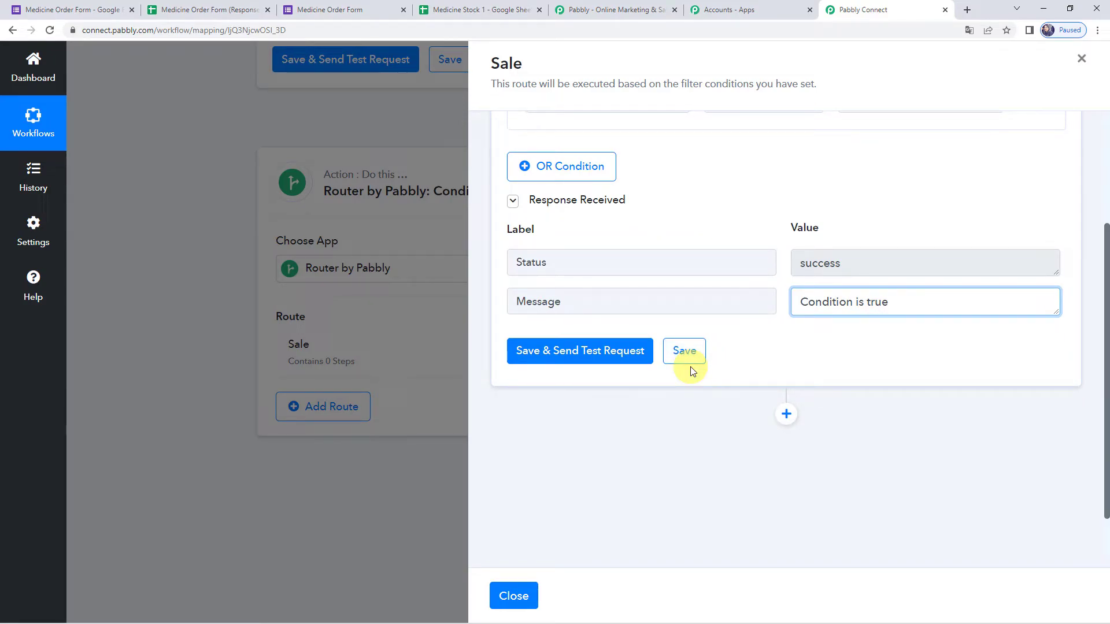
click(513, 12)
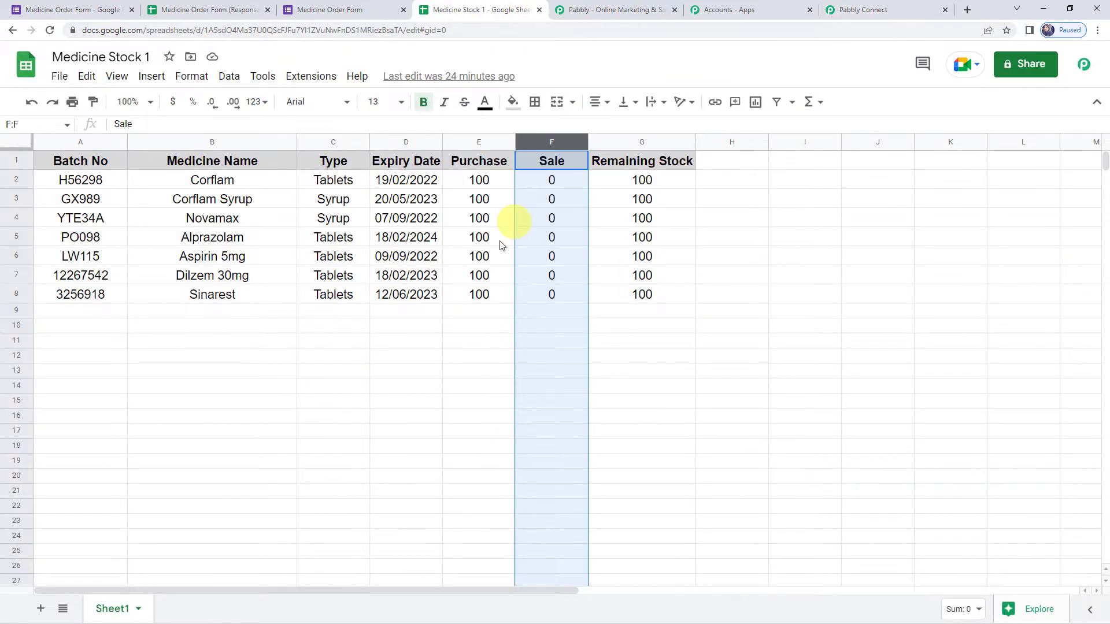
- Select the Sale values F1:F8 in Medicine Stock 1, then return to the Sale route
click(869, 8)
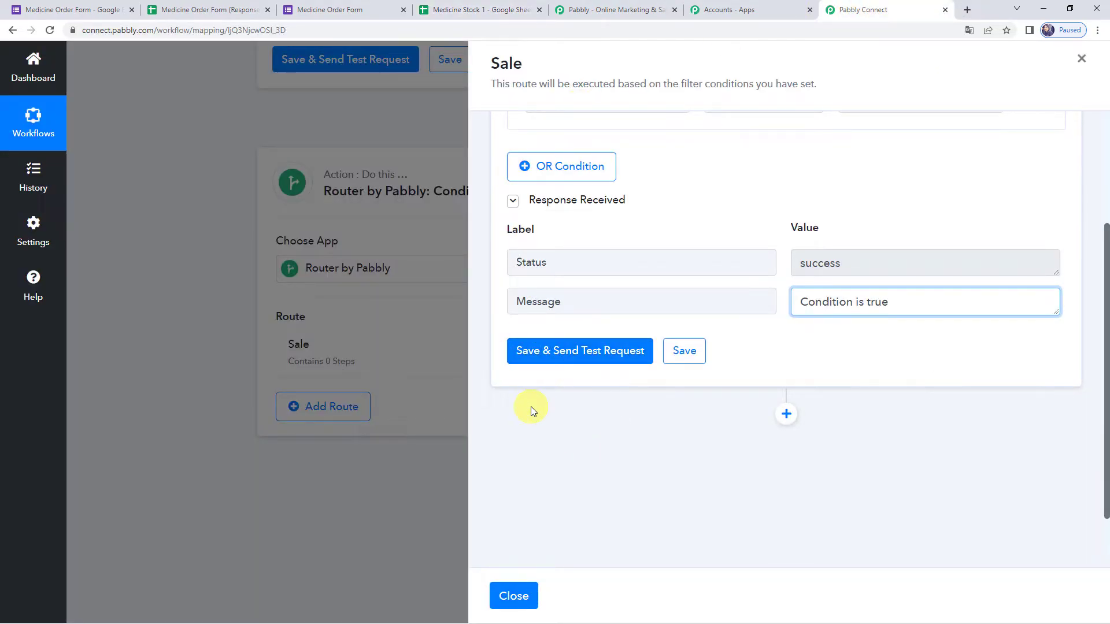
scroll(531, 407, down, 1)
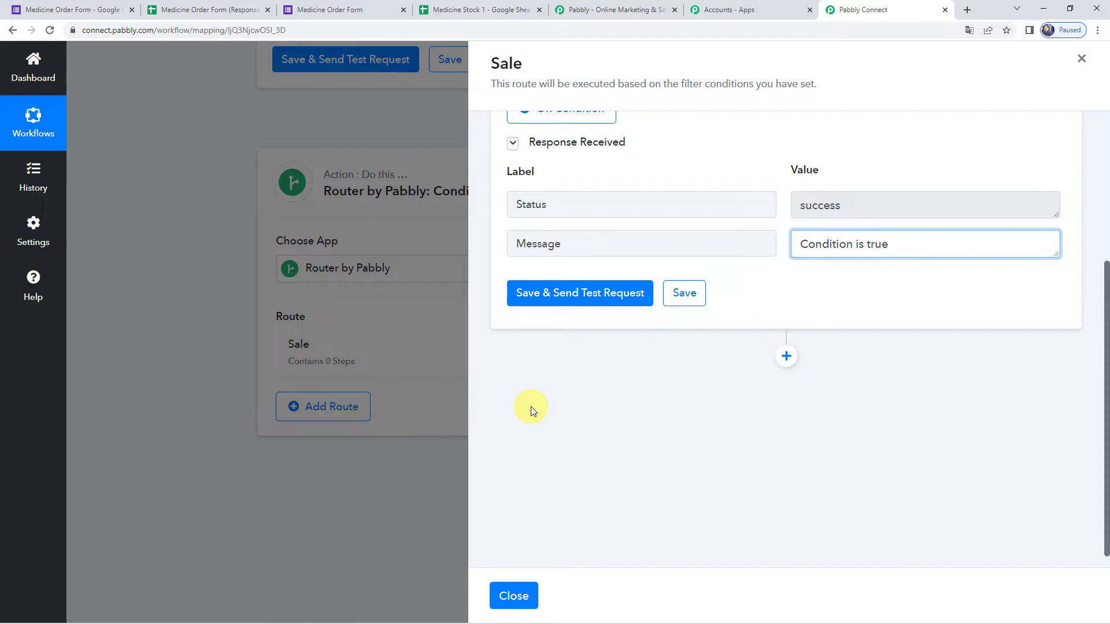
click(446, 8)
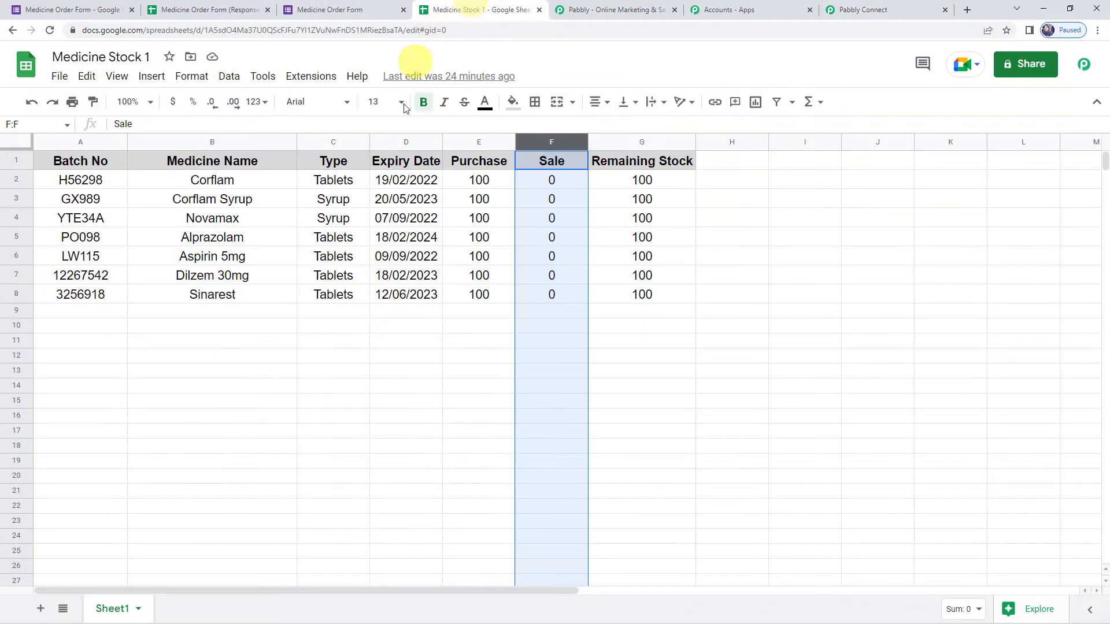
drag(538, 162, 540, 297)
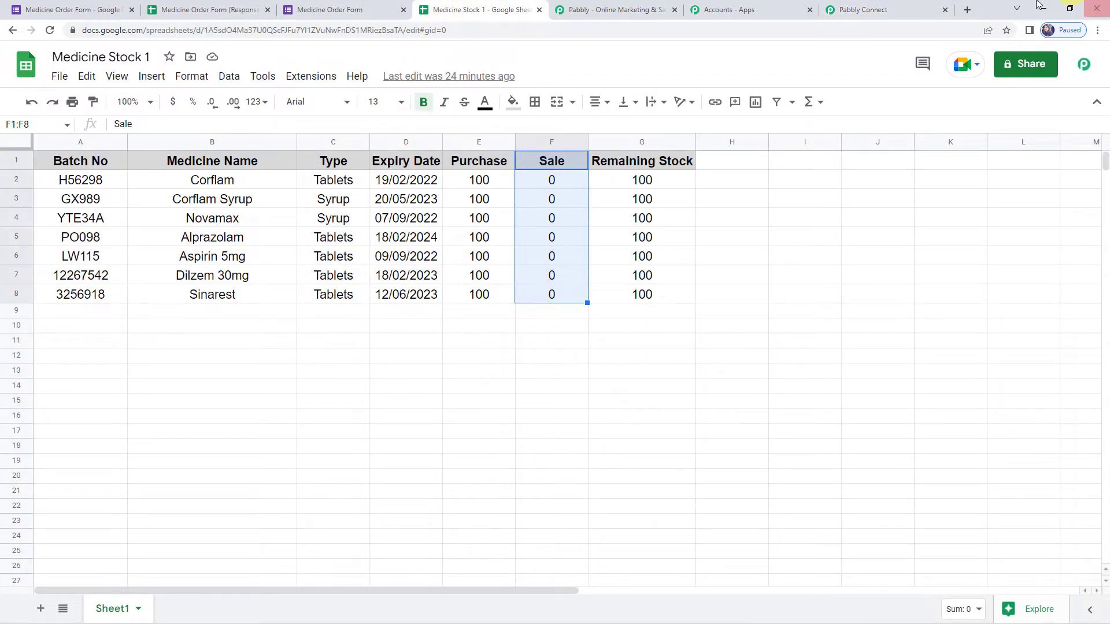
click(836, 8)
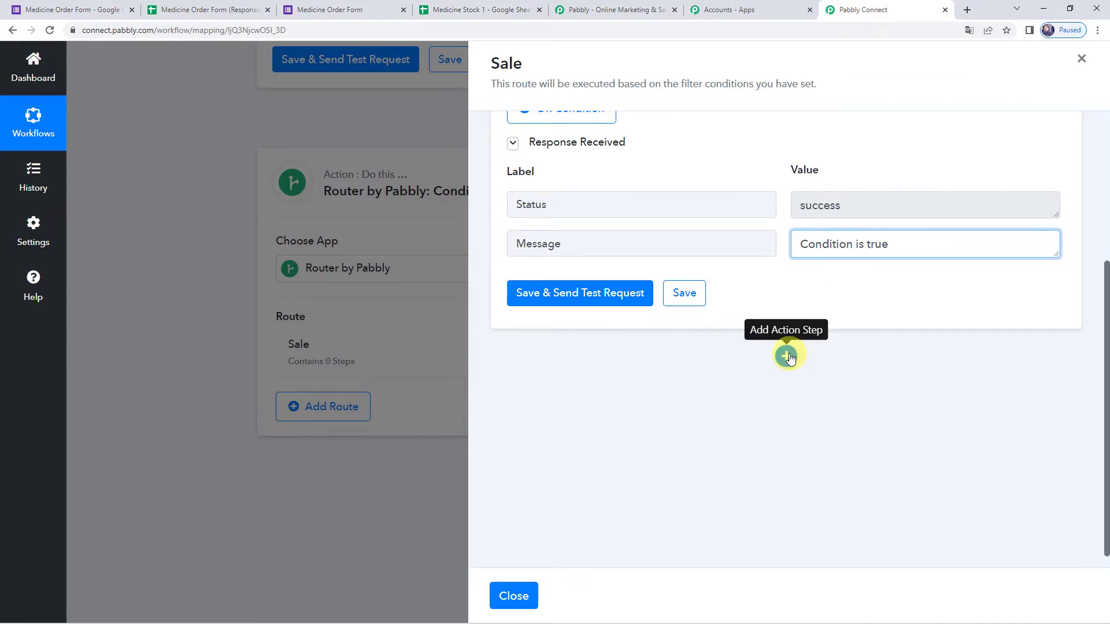
click(787, 356)
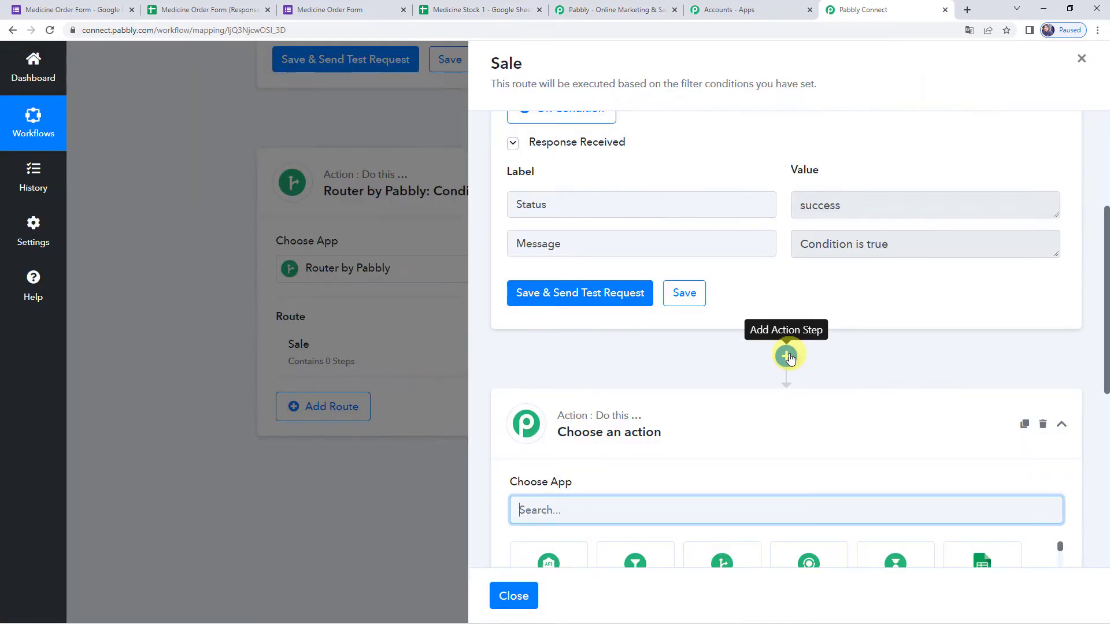
- Add a Number Formatter by Pabbly step with the Perform Math Operation event and connect it
text(N)
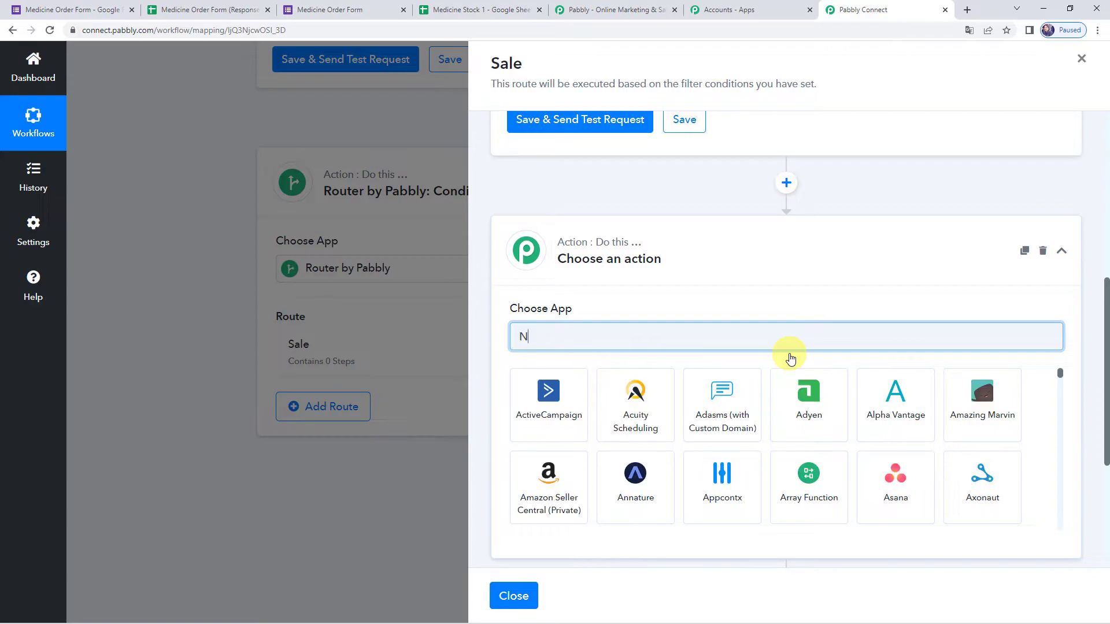
text(um)
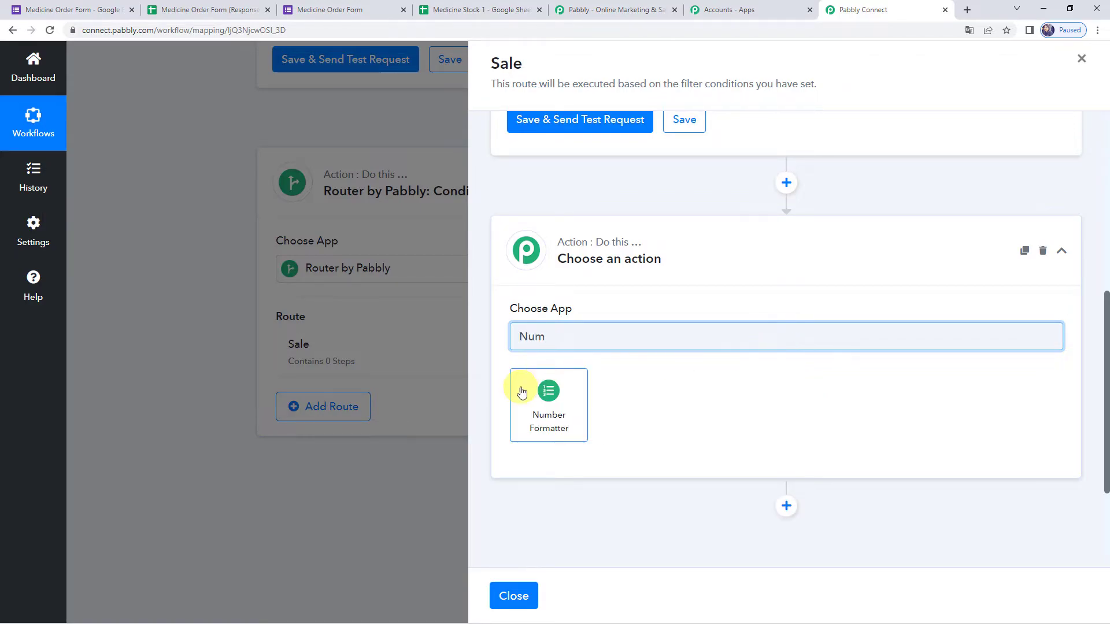
click(547, 395)
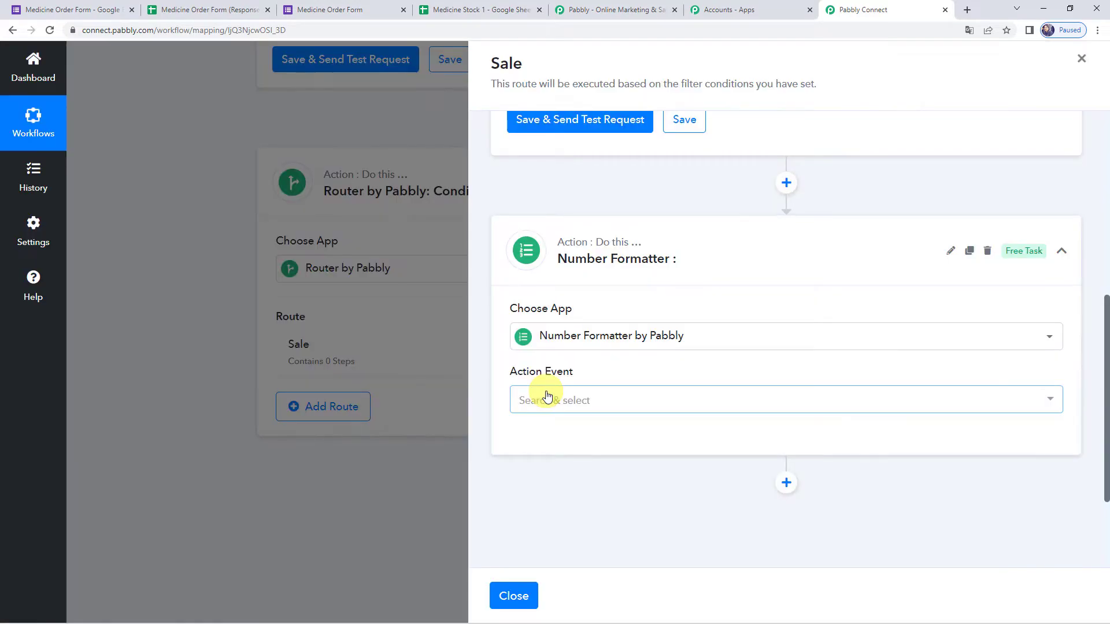
click(550, 404)
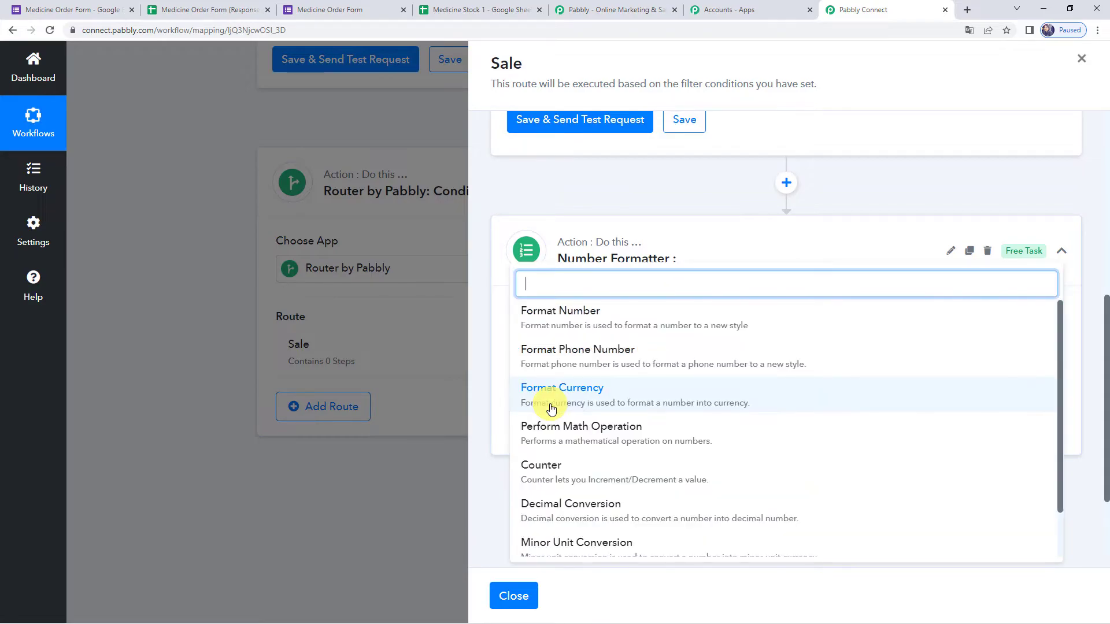
click(617, 436)
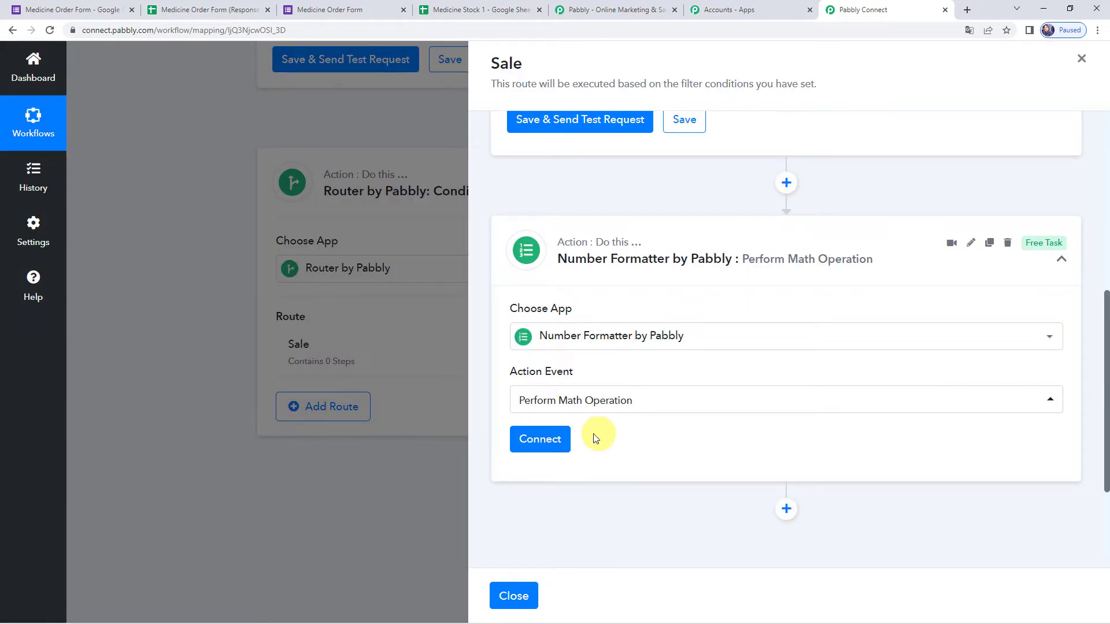
click(557, 440)
scroll(703, 352, down, 4)
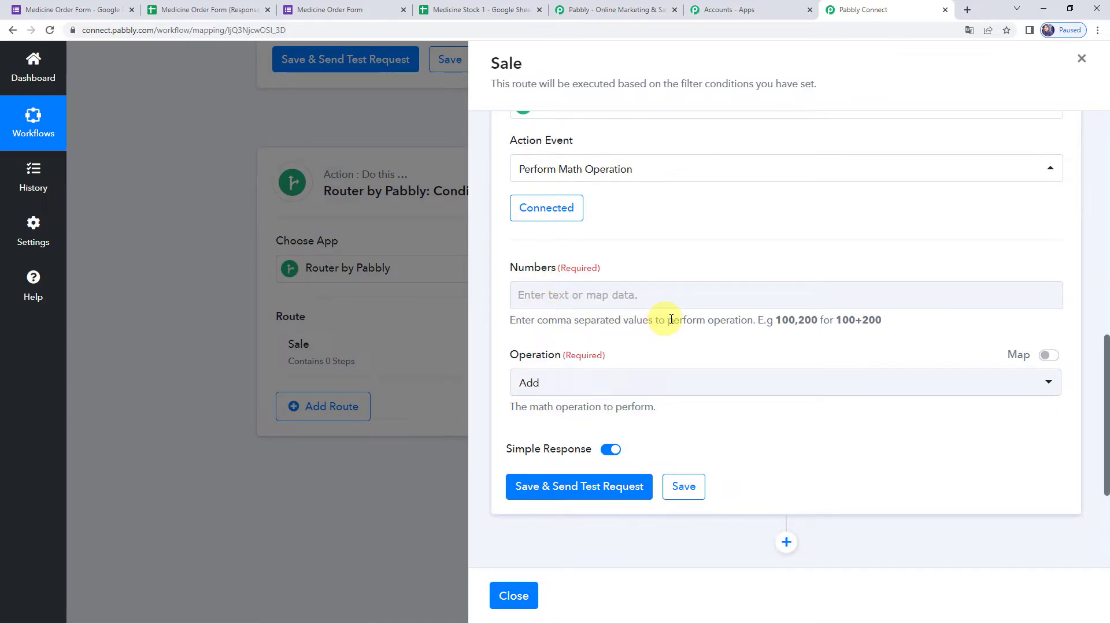
- Map the looked-up Sale value and the form's ordered Quantity into the Numbers field
click(676, 306)
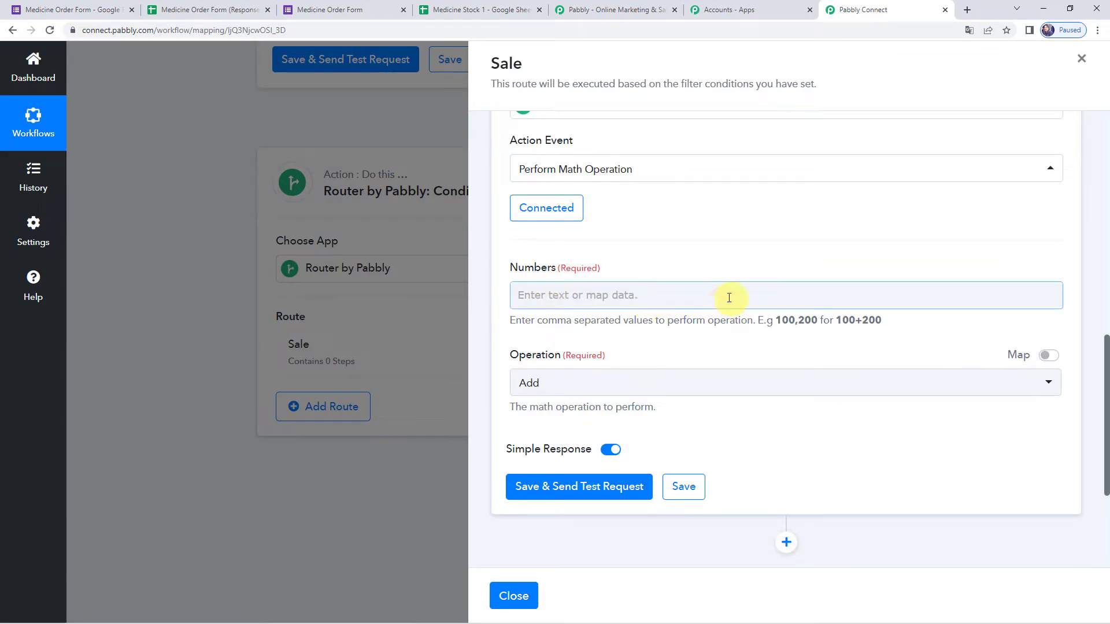
click(506, 9)
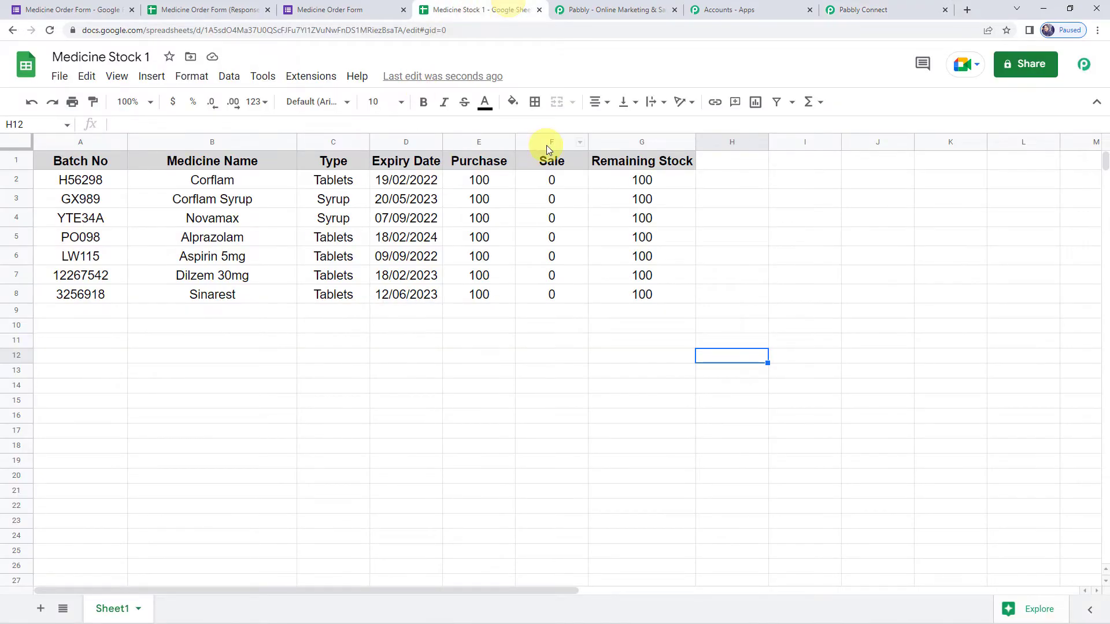
click(864, 7)
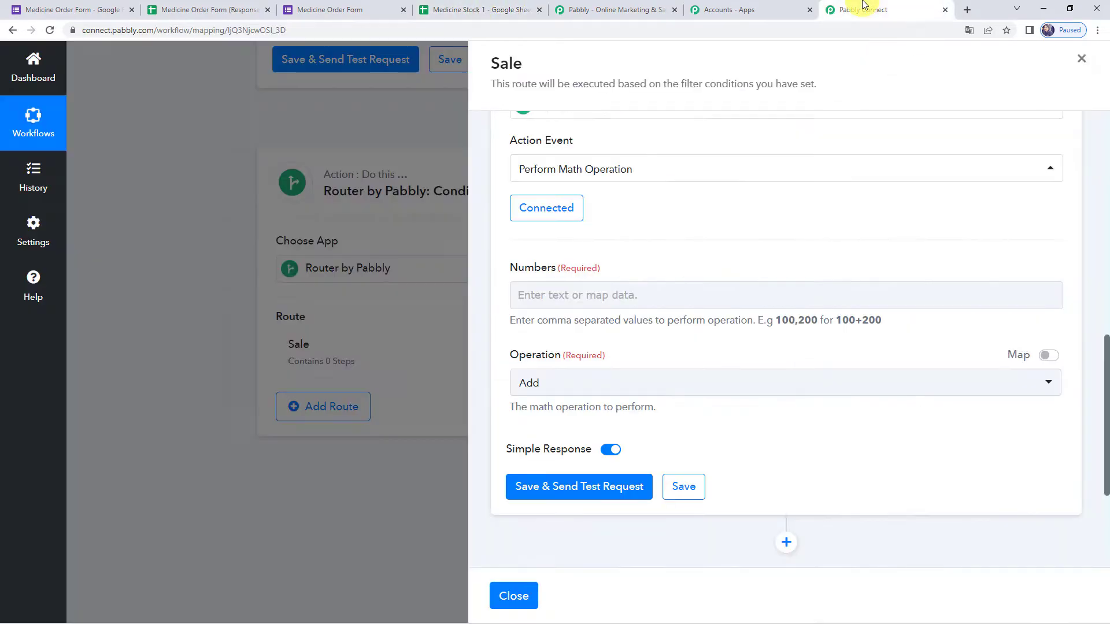
click(558, 295)
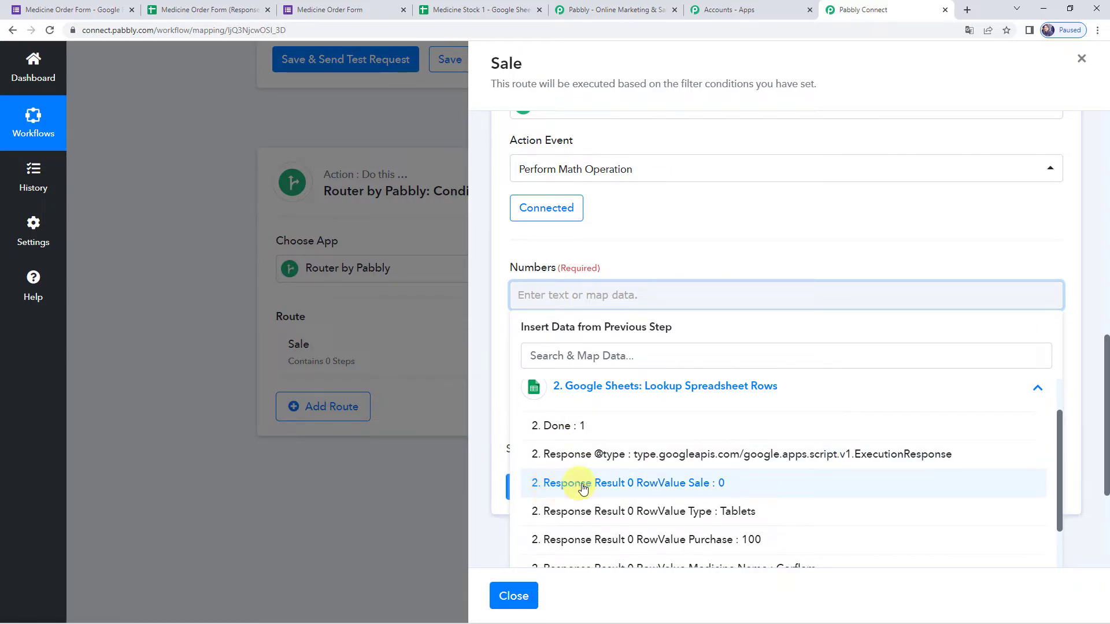
click(717, 493)
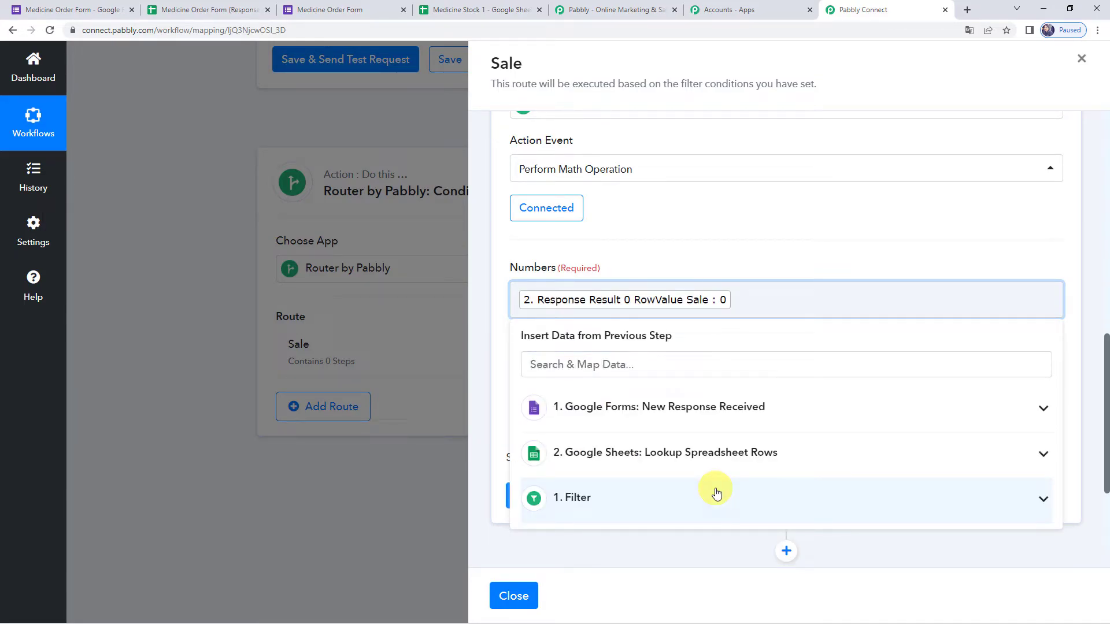
click(677, 416)
scroll(651, 493, down, 3)
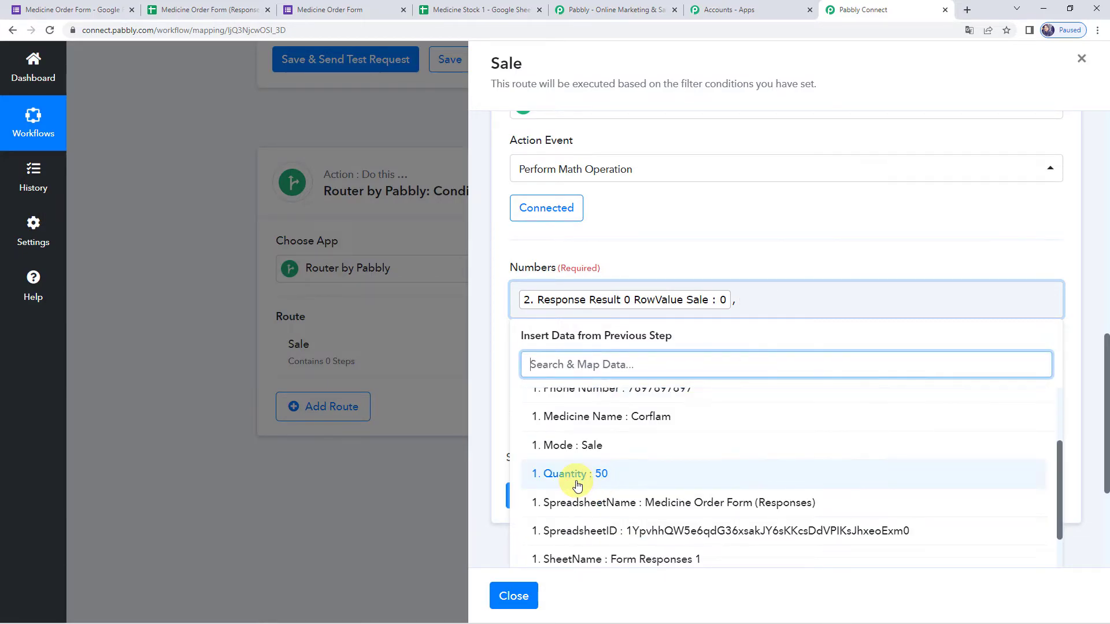
click(607, 476)
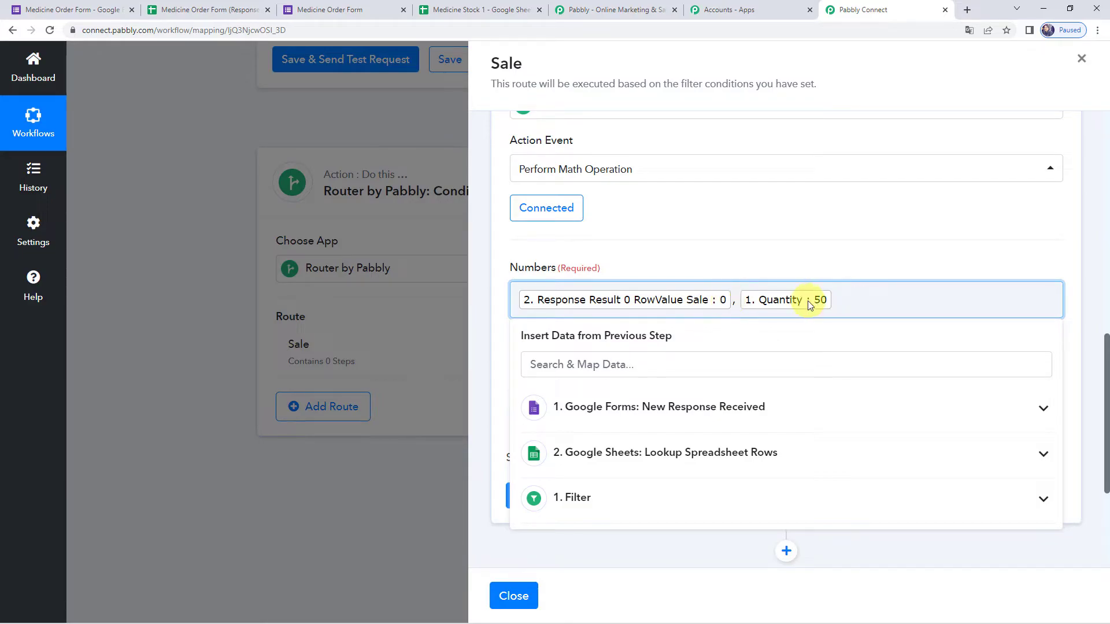
click(768, 246)
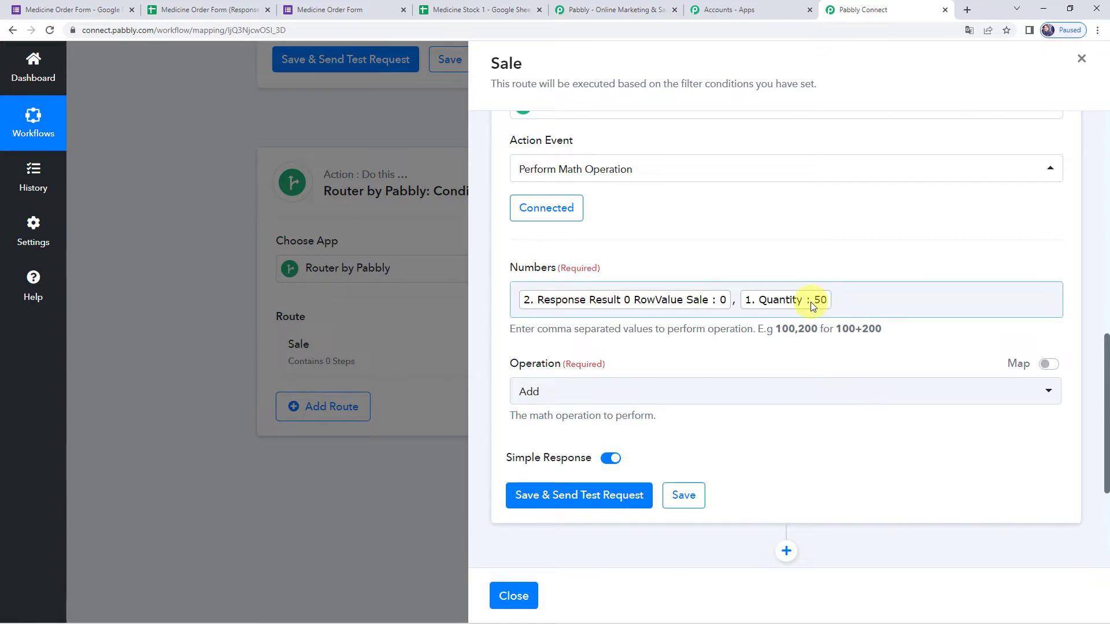
- Keep the operation as Add and test the step, which returns 50
click(538, 395)
click(541, 253)
click(740, 300)
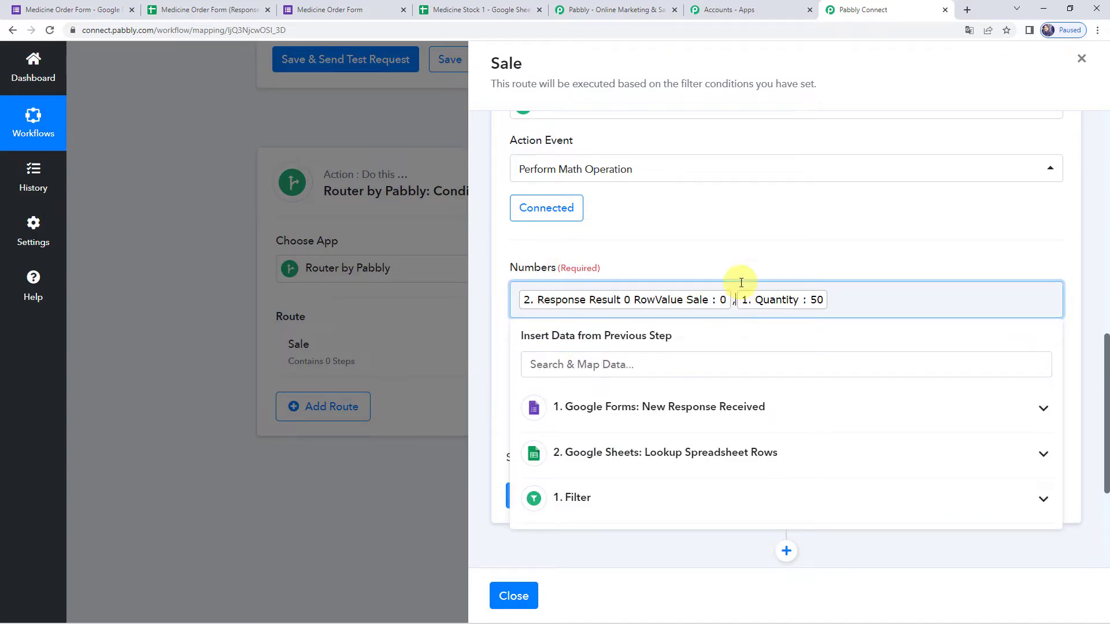
click(743, 261)
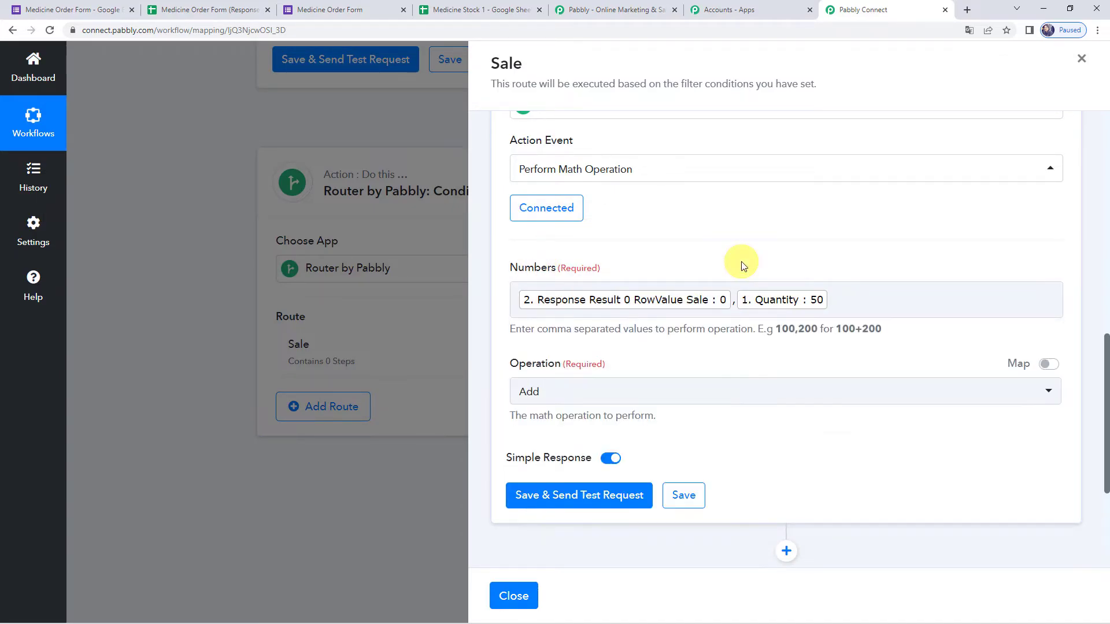
click(600, 497)
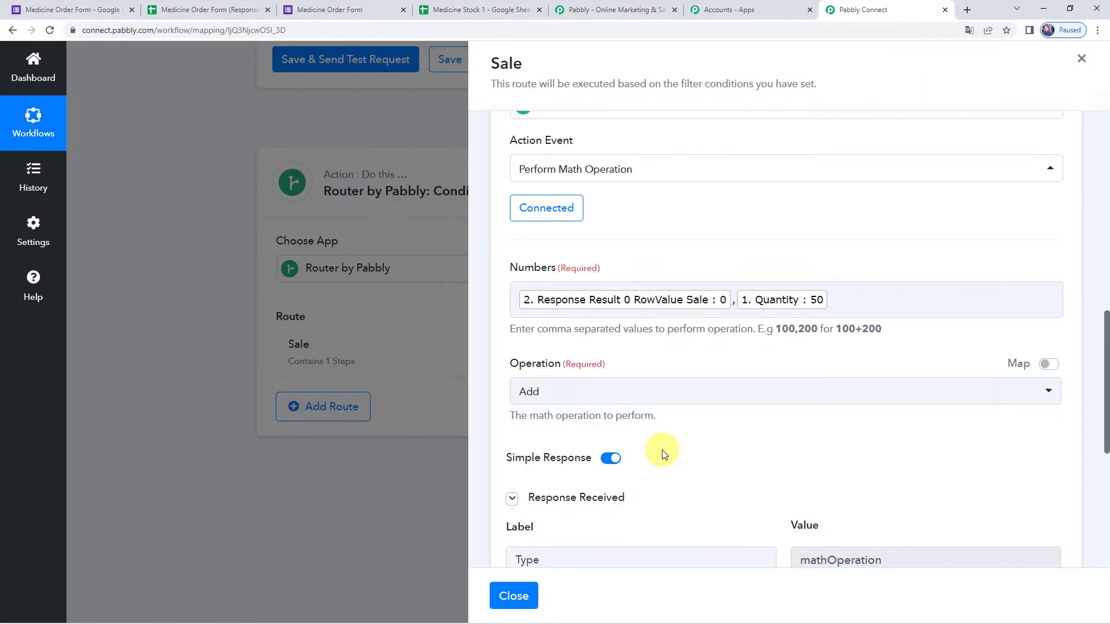
scroll(662, 454, down, 4)
drag(863, 368, 691, 366)
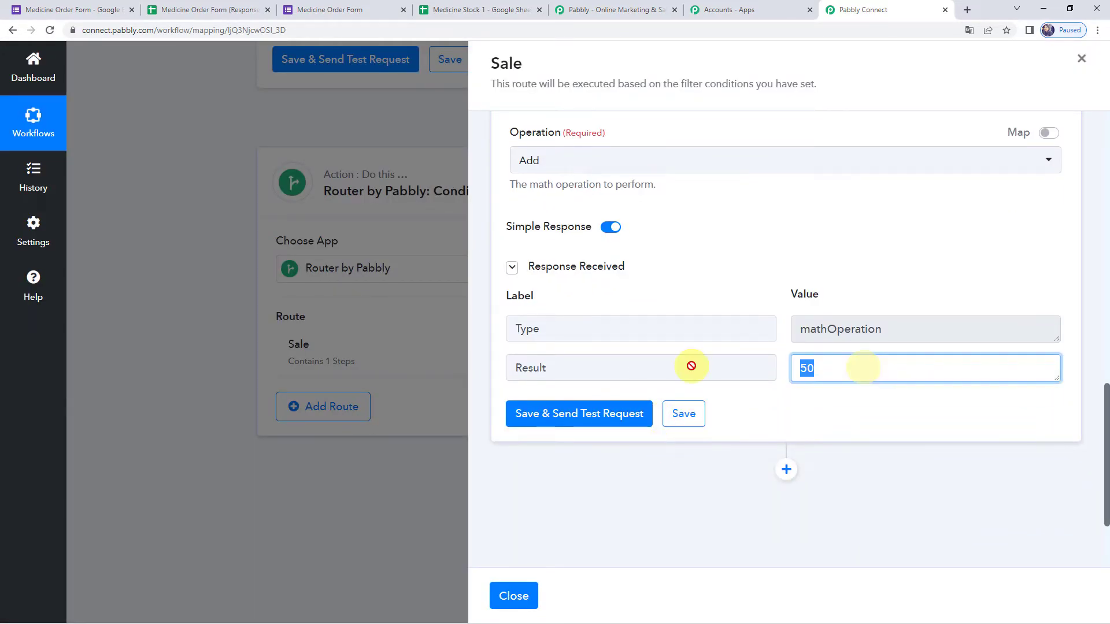
click(868, 375)
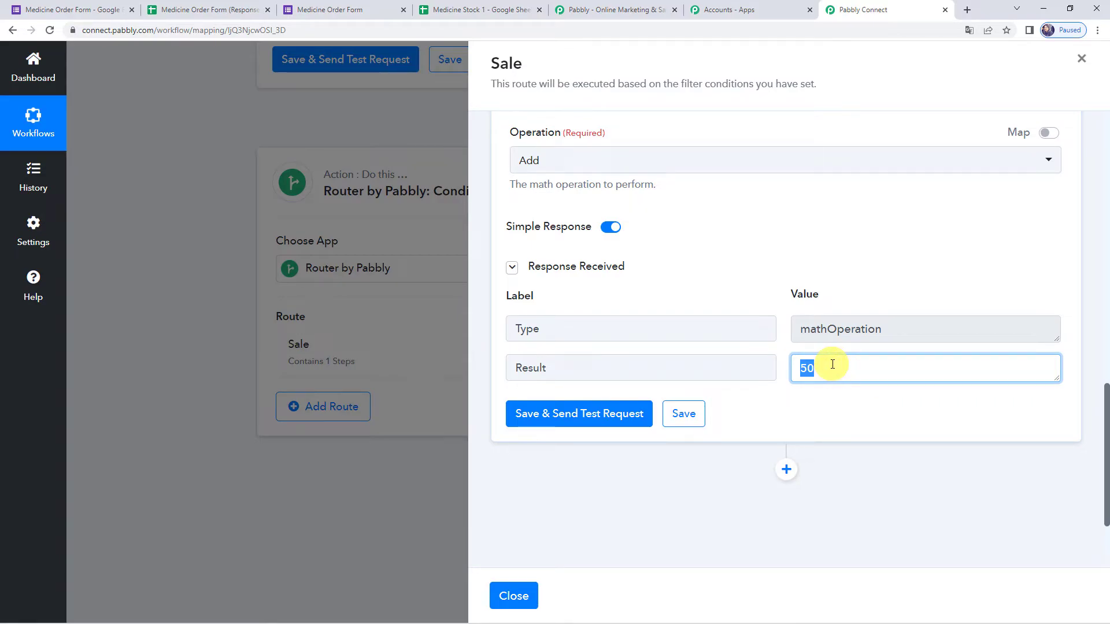
click(470, 10)
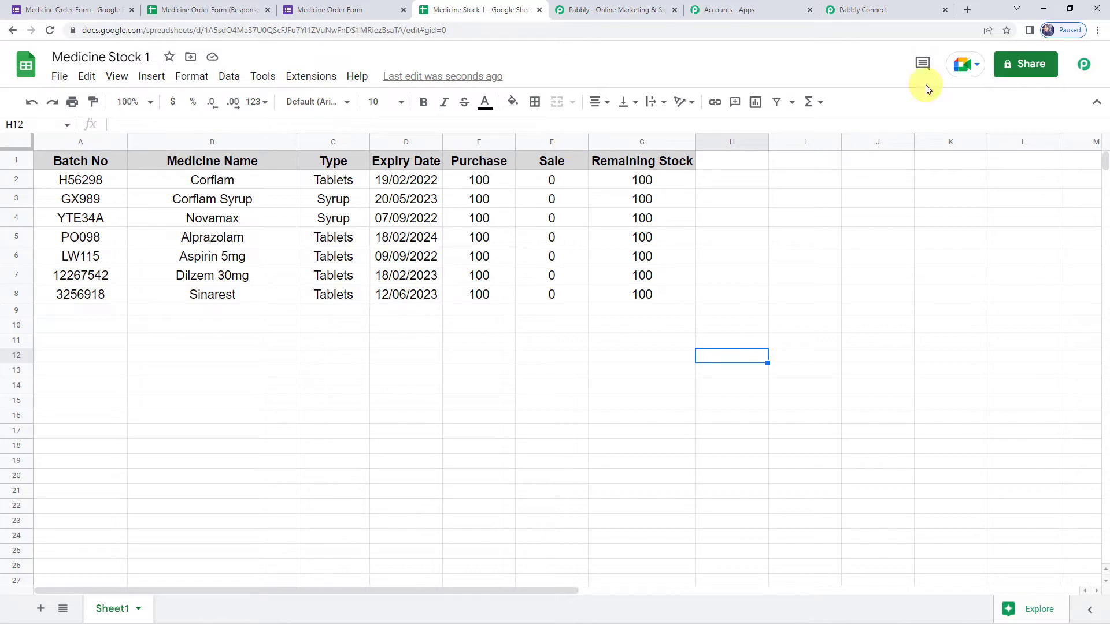
click(863, 10)
scroll(763, 445, down, 2)
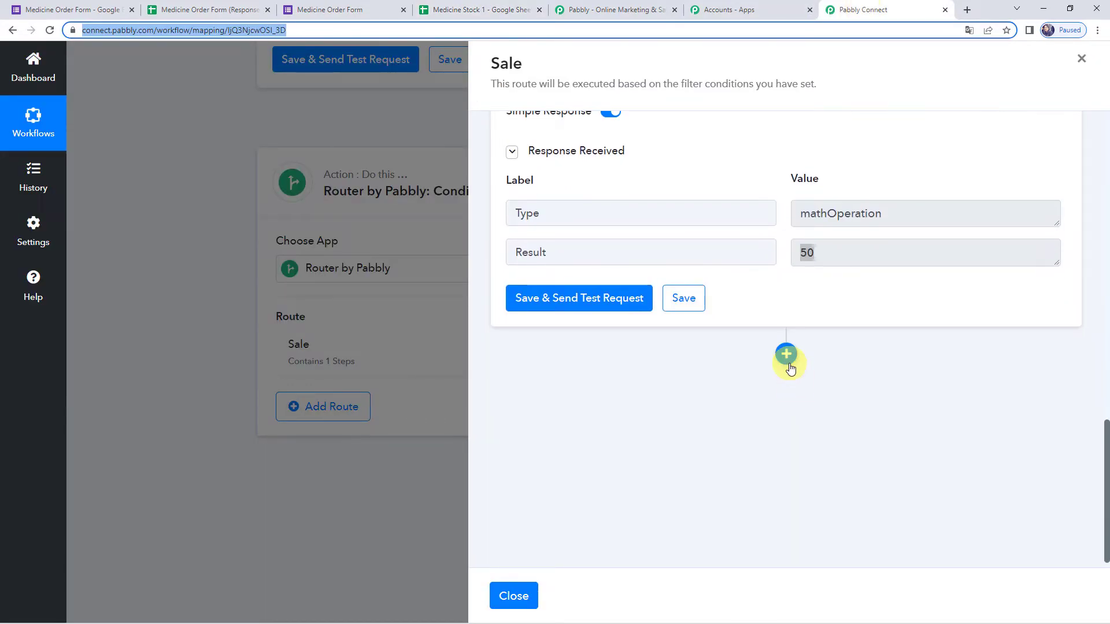
- Add a Google Sheets step with the Update Cell Value event and begin its account connection
click(787, 355)
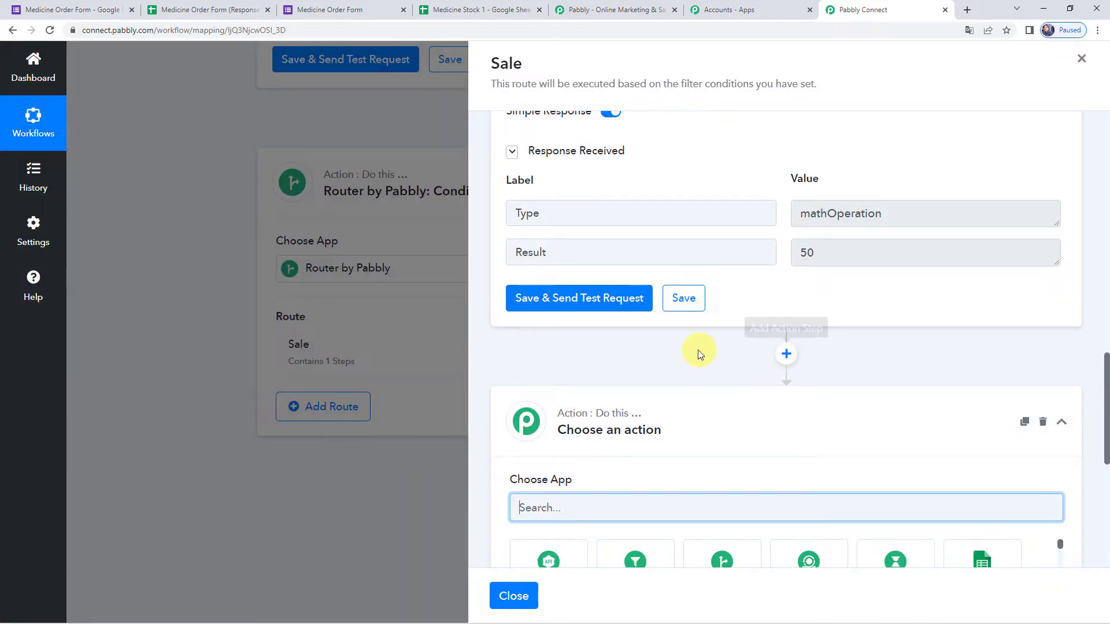
scroll(700, 355, down, 4)
text(Googl)
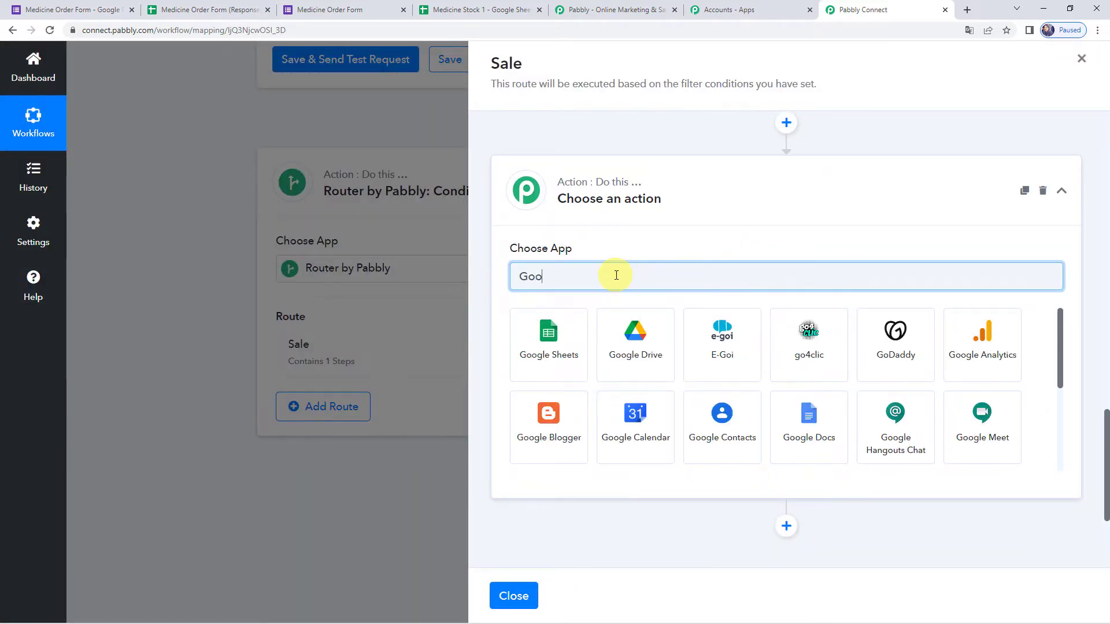
click(554, 328)
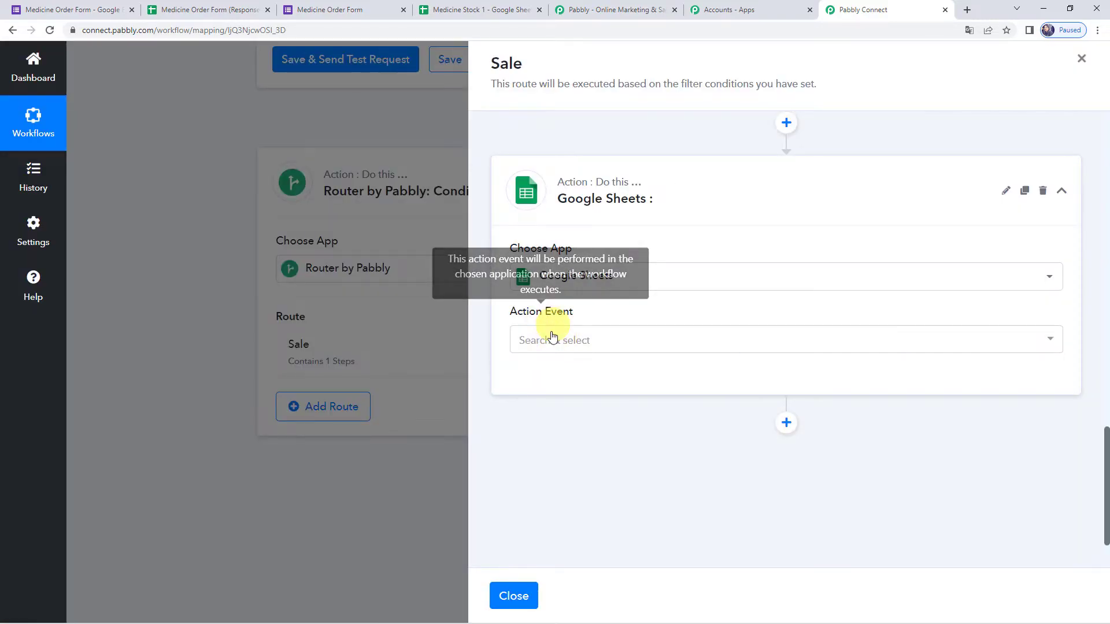
click(546, 345)
scroll(585, 263, down, 5)
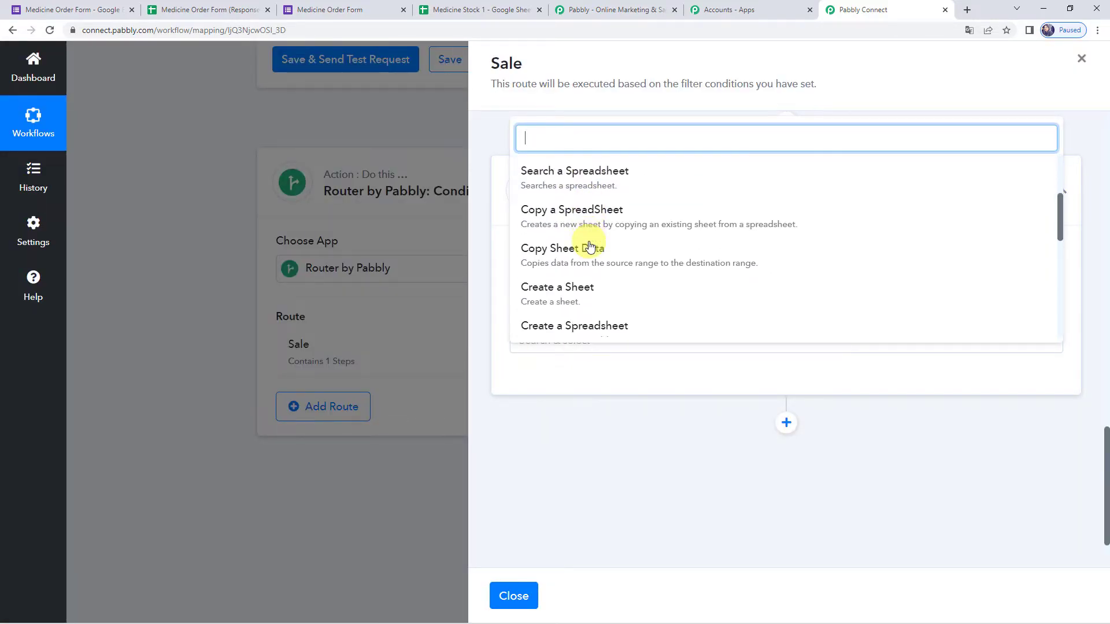
scroll(581, 254, down, 3)
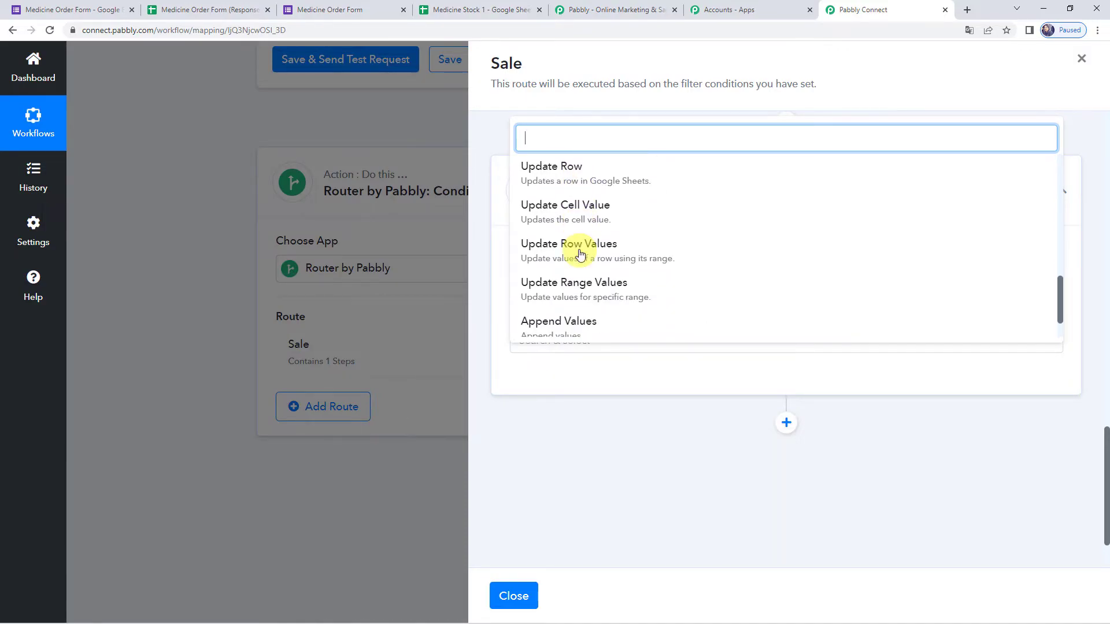
click(587, 214)
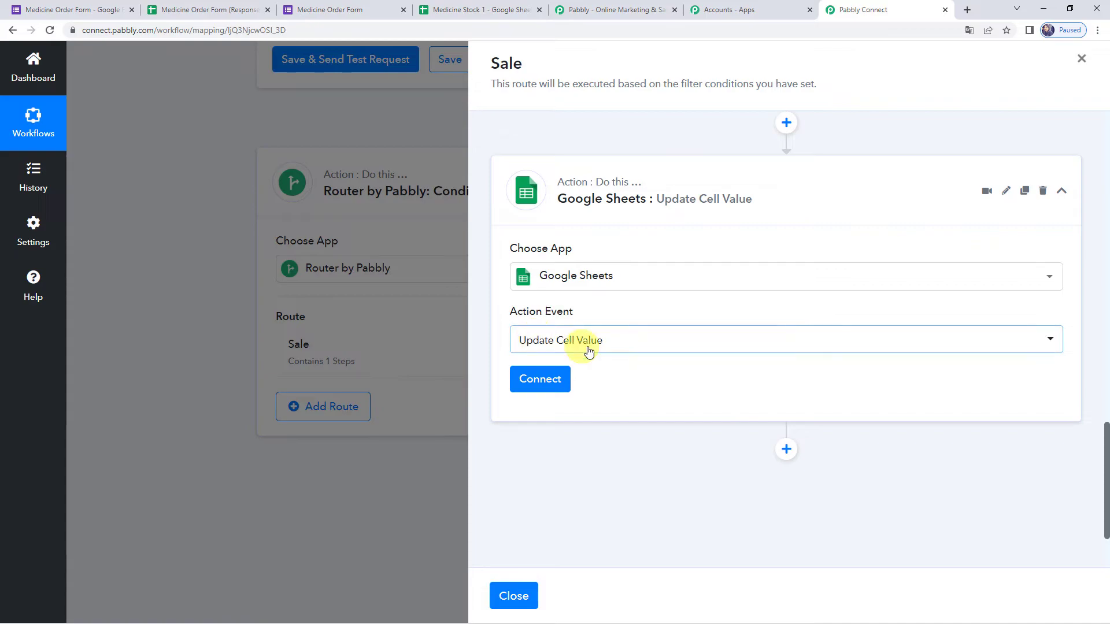
click(540, 386)
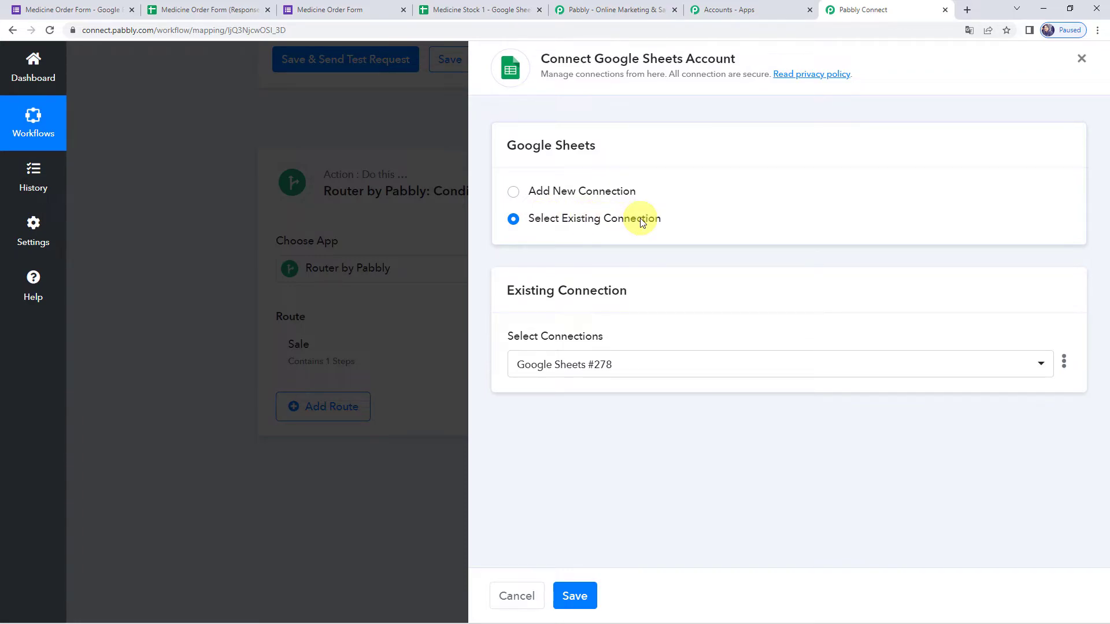
- Save the existing Google Sheets connection, target Medicine Stock 1's Sheet1, and view Sale column F
click(561, 596)
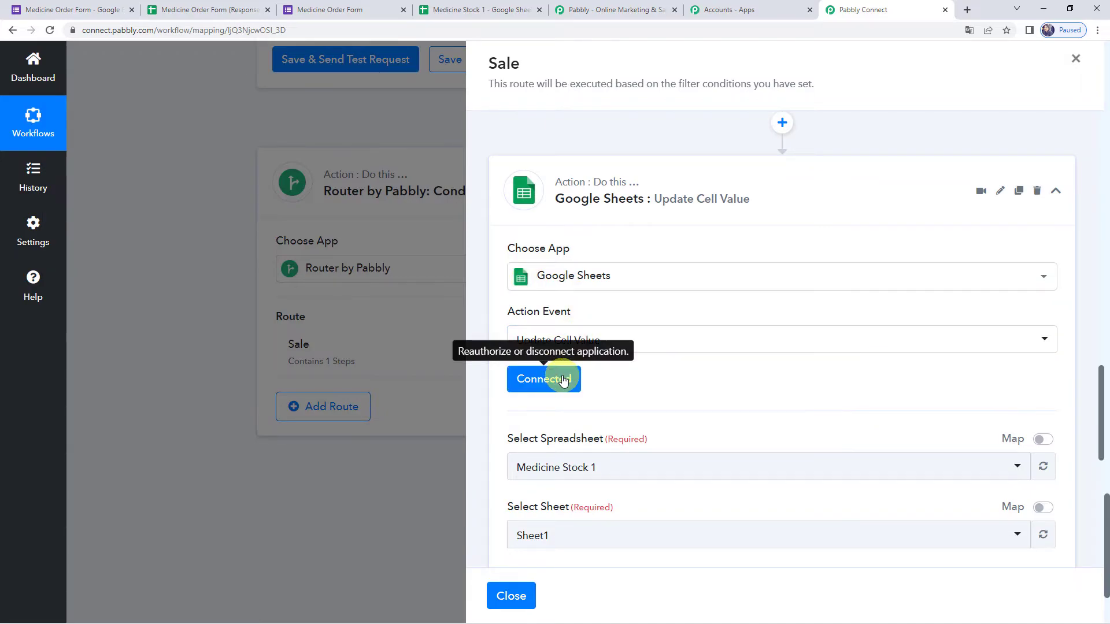
scroll(716, 359, down, 3)
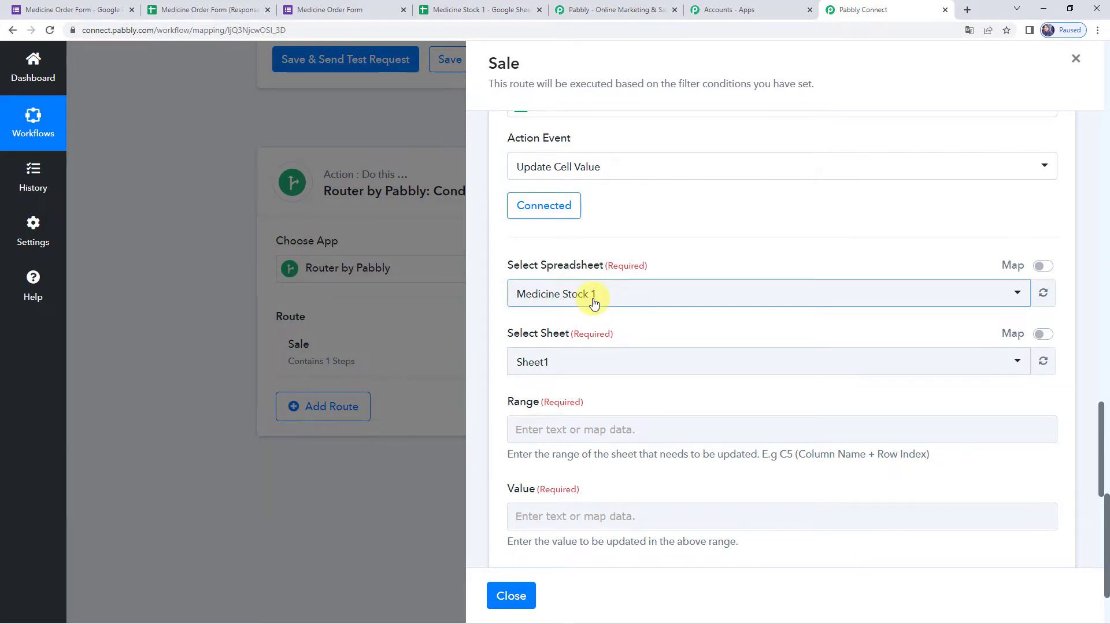
scroll(594, 302, down, 1)
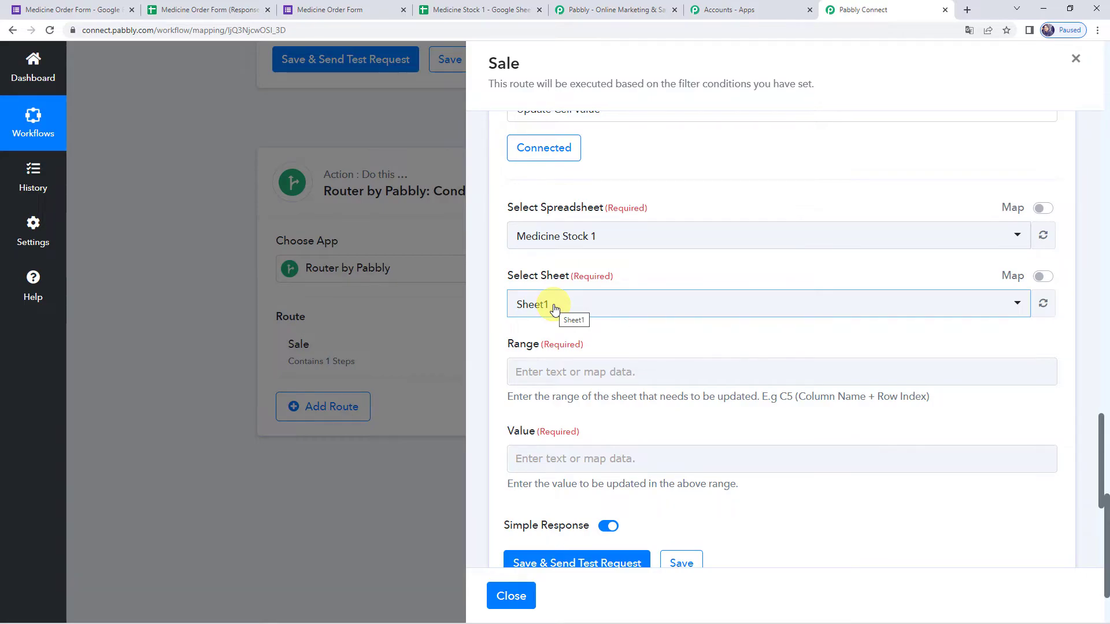
scroll(552, 306, down, 2)
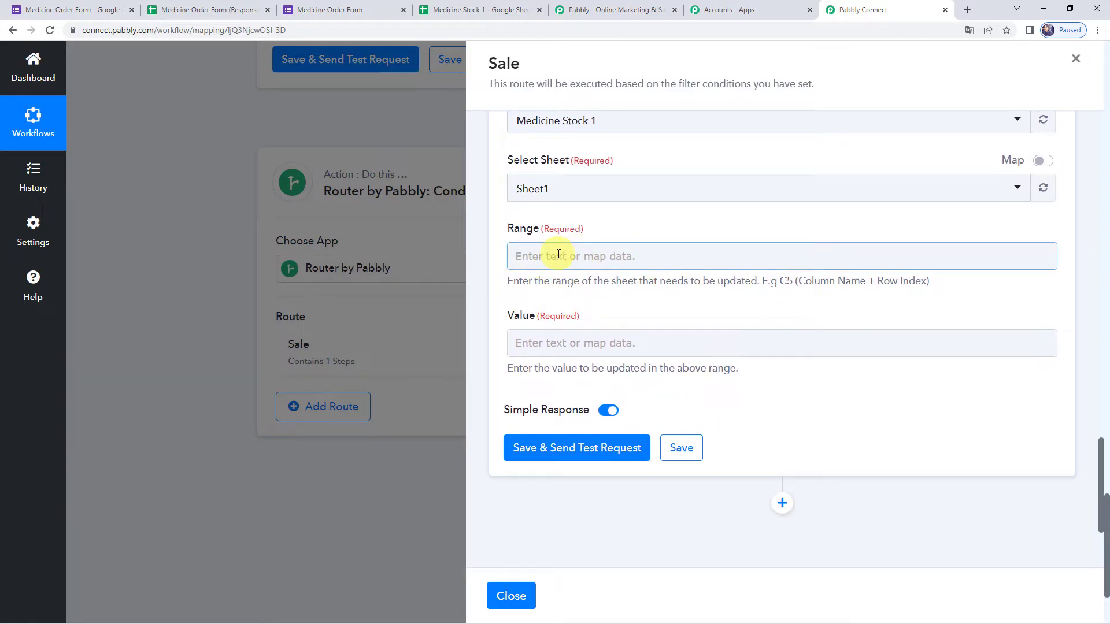
click(496, 10)
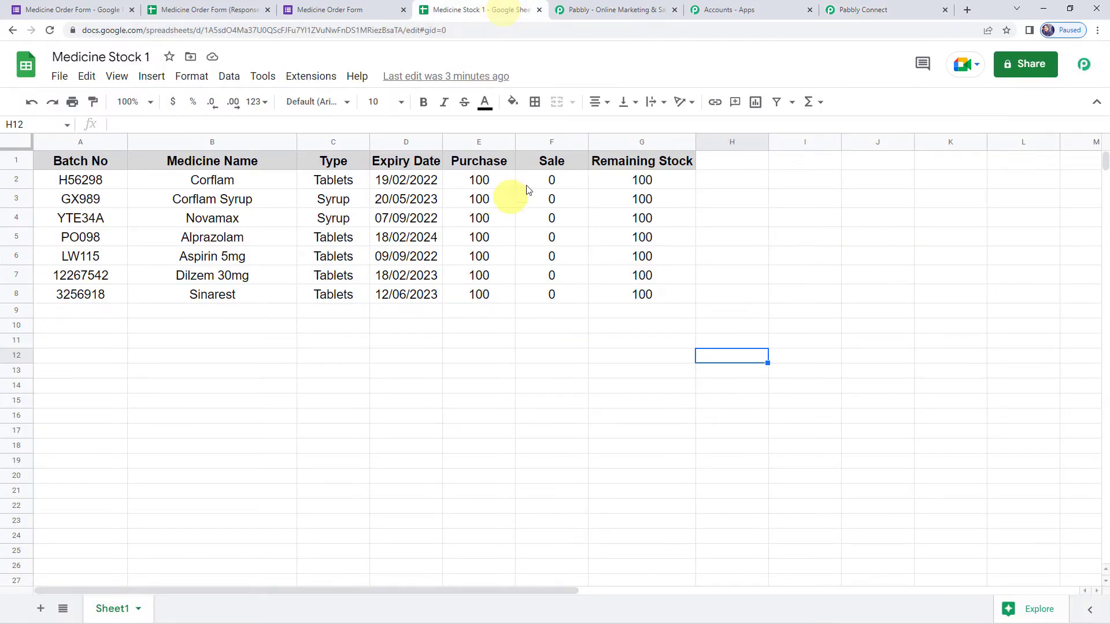
click(549, 142)
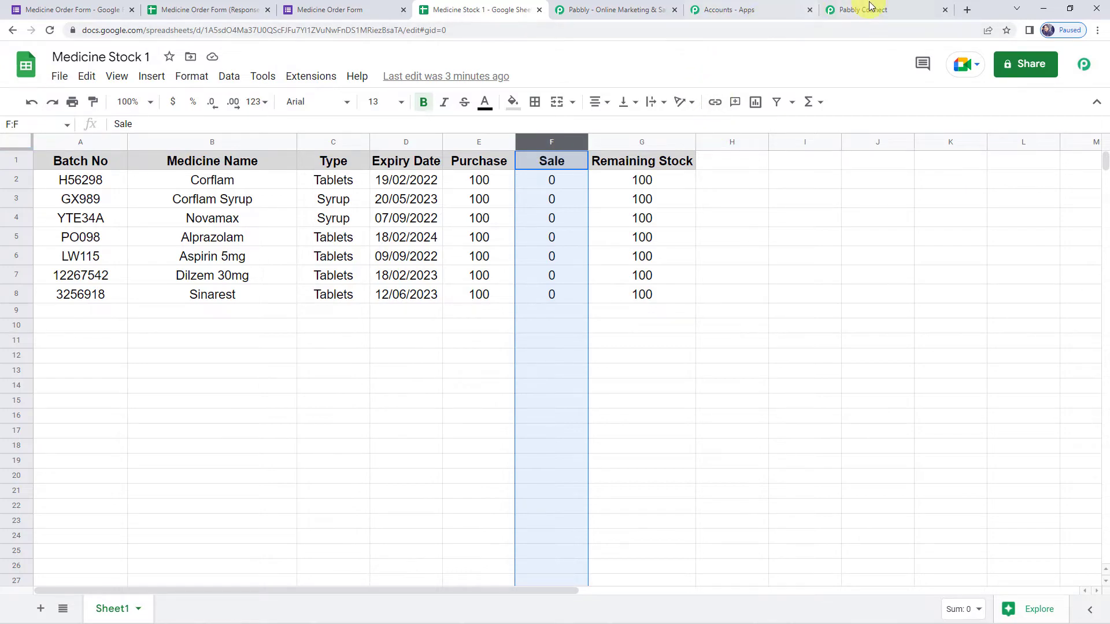
- Set Range to F followed by the Lookup Spreadsheet Rows RowIndex, matching cell F2
click(861, 10)
click(543, 256)
text(F)
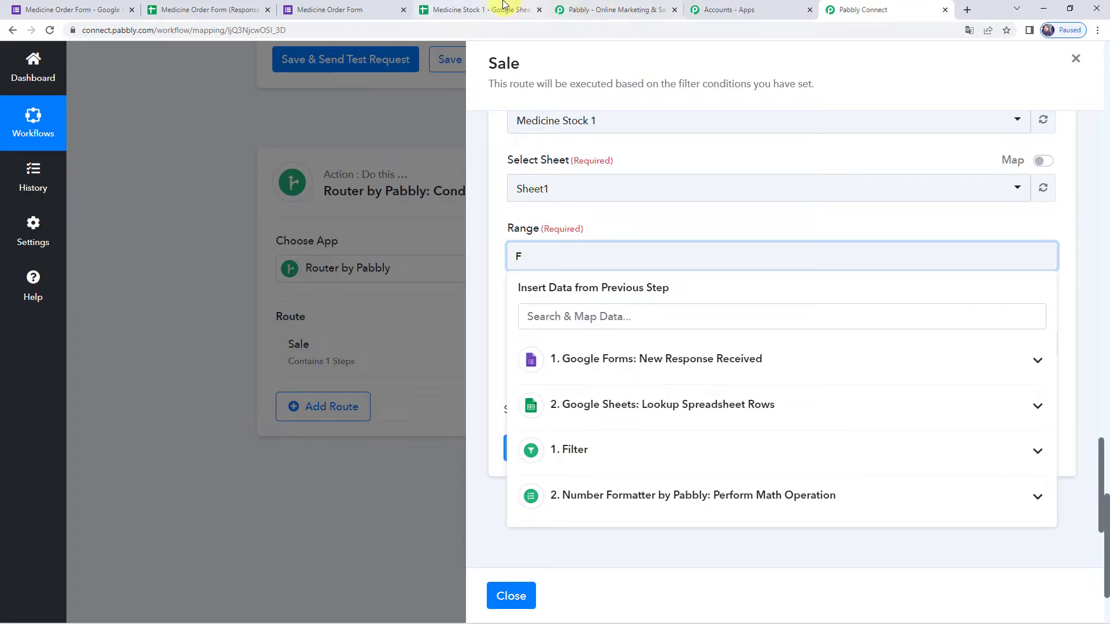
click(487, 10)
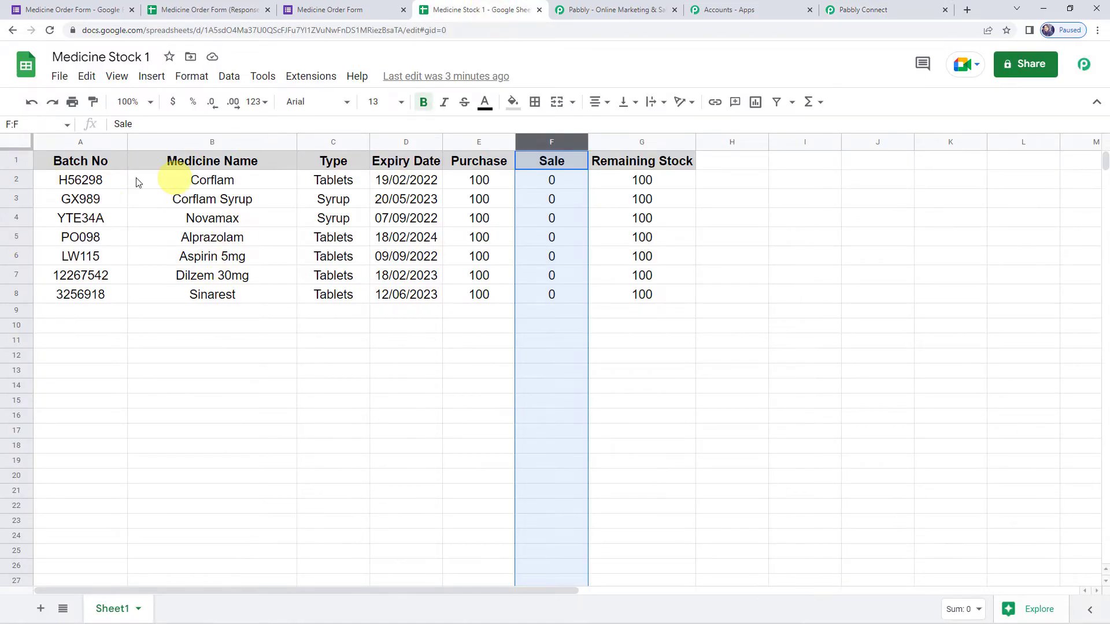
click(16, 179)
click(534, 184)
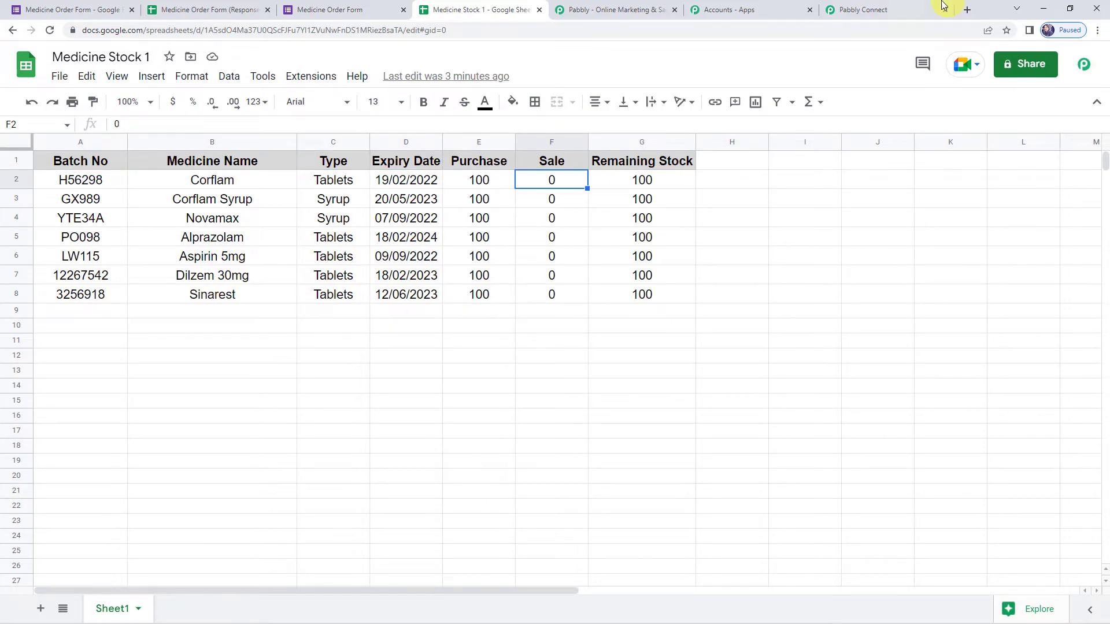
click(884, 9)
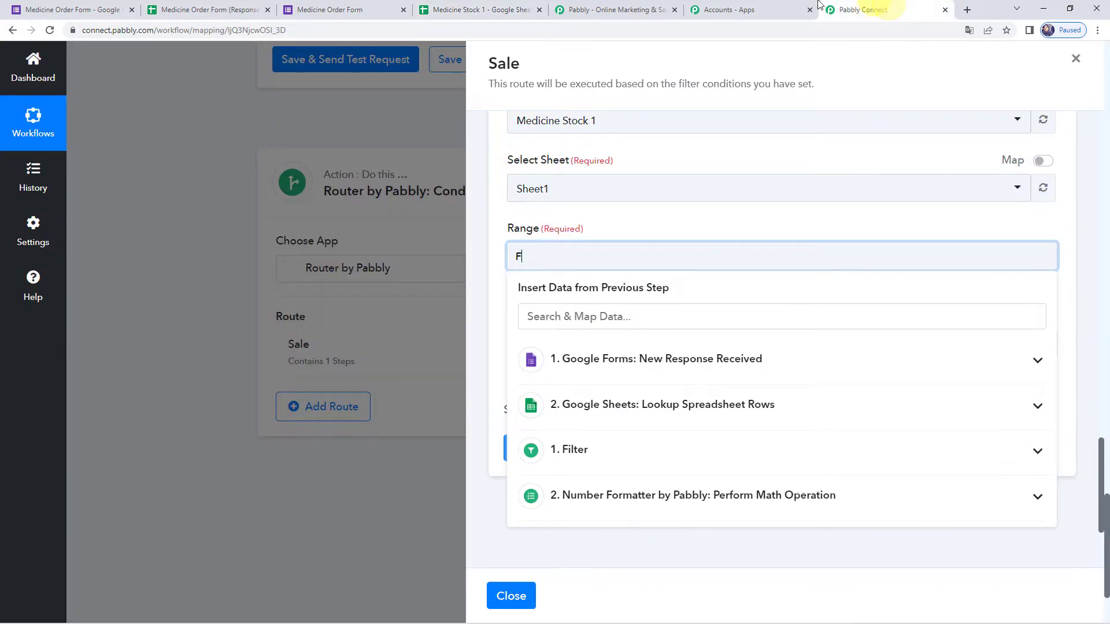
click(608, 414)
scroll(608, 415, down, 3)
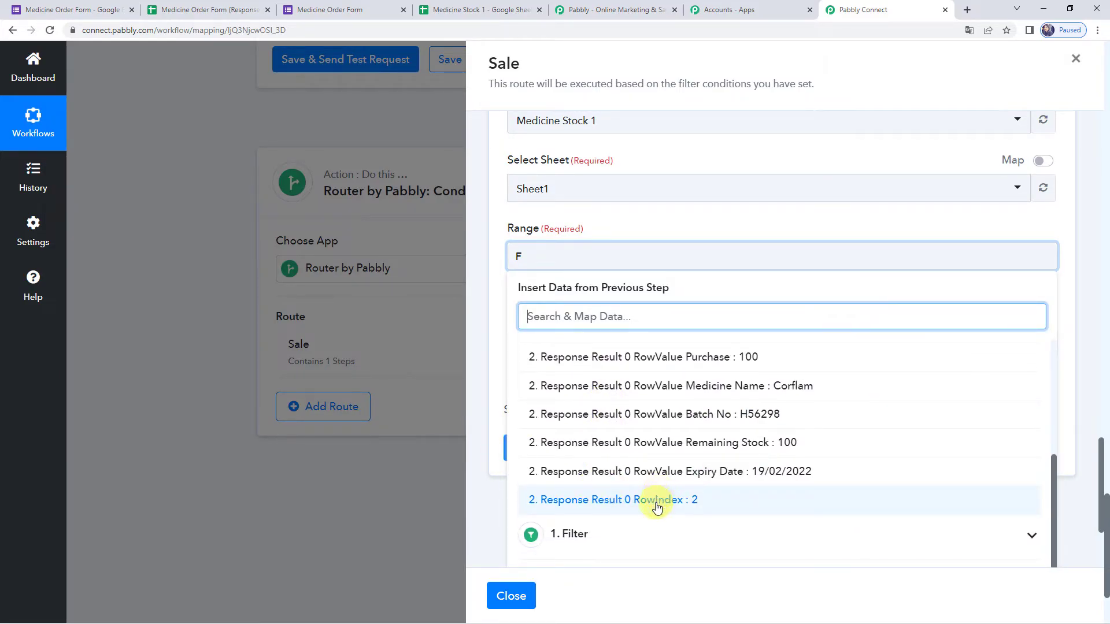
click(657, 507)
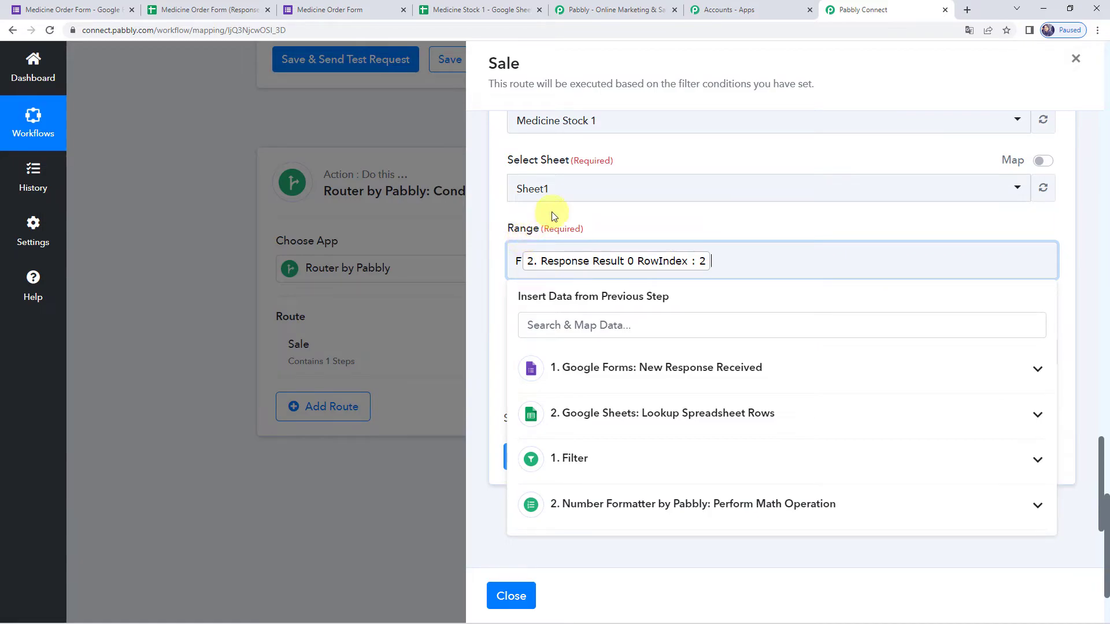
click(607, 217)
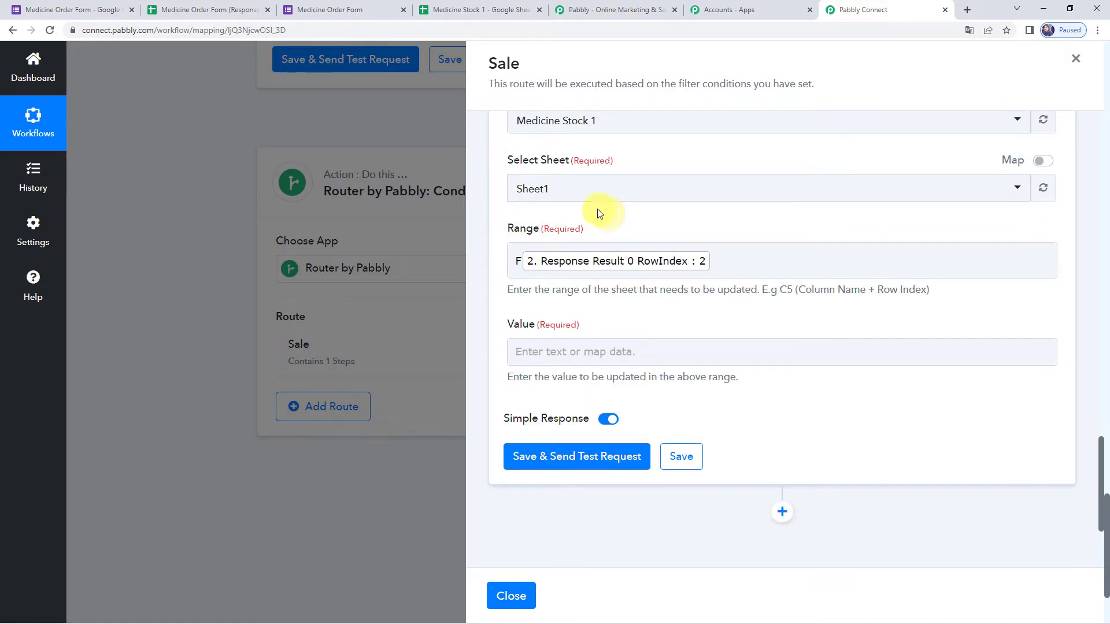
- Map the Number Formatter Result (50) into Value and test, updating Sheet1!F2
click(558, 355)
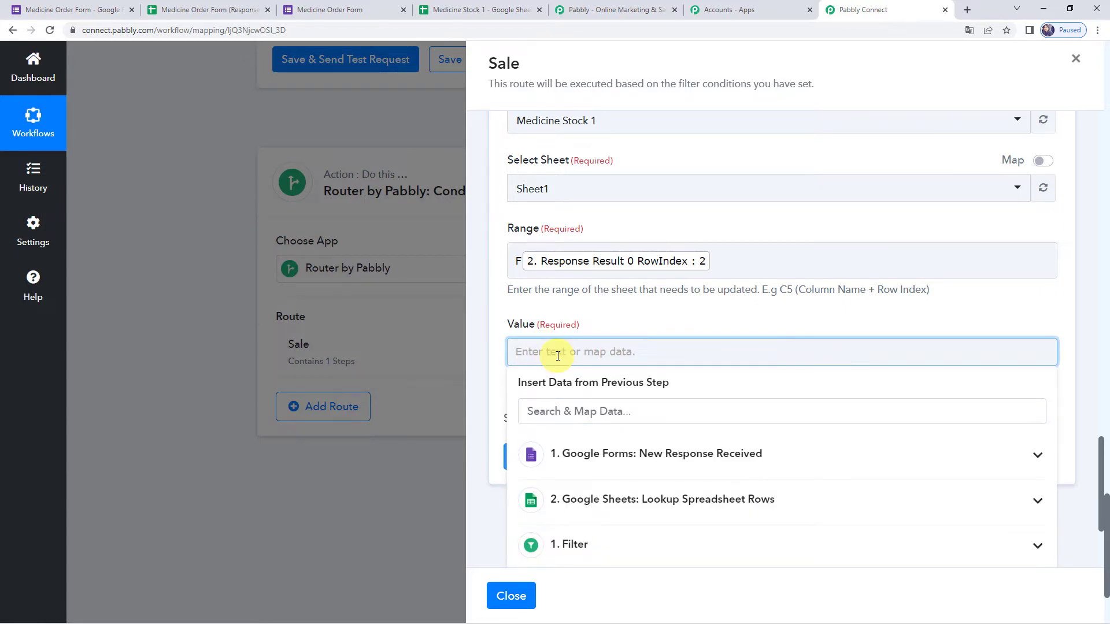
scroll(570, 399, down, 2)
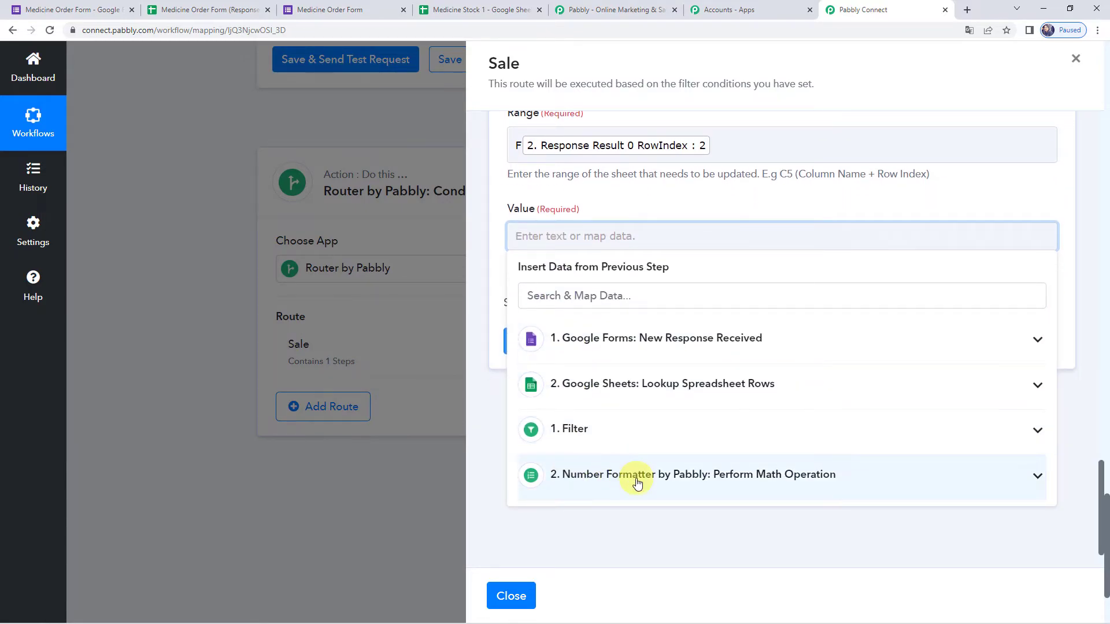
click(629, 484)
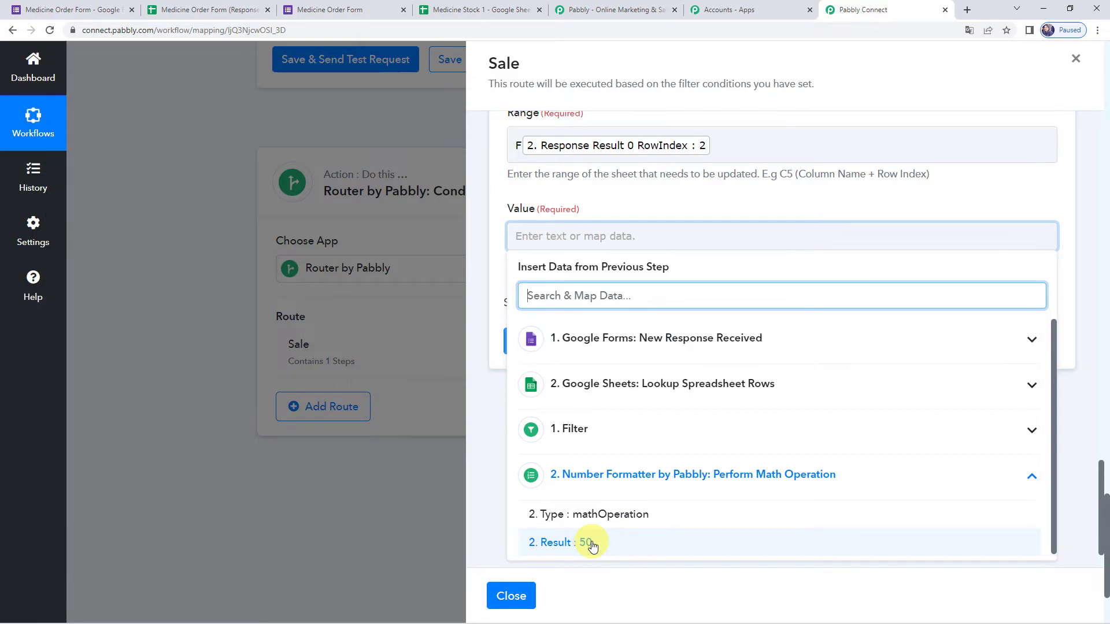
click(591, 543)
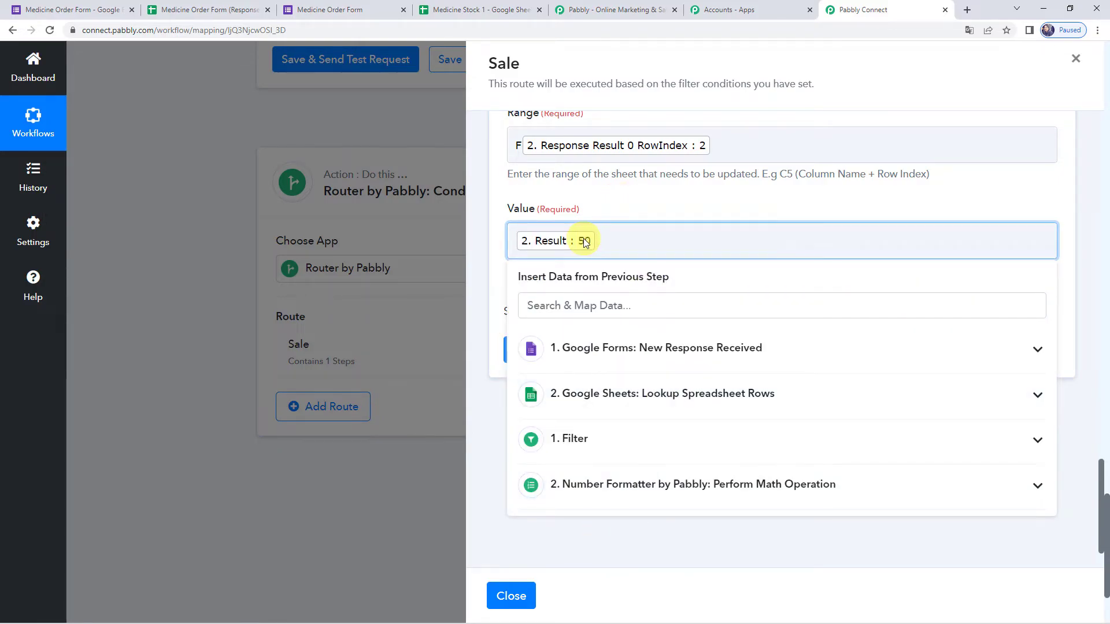
click(645, 216)
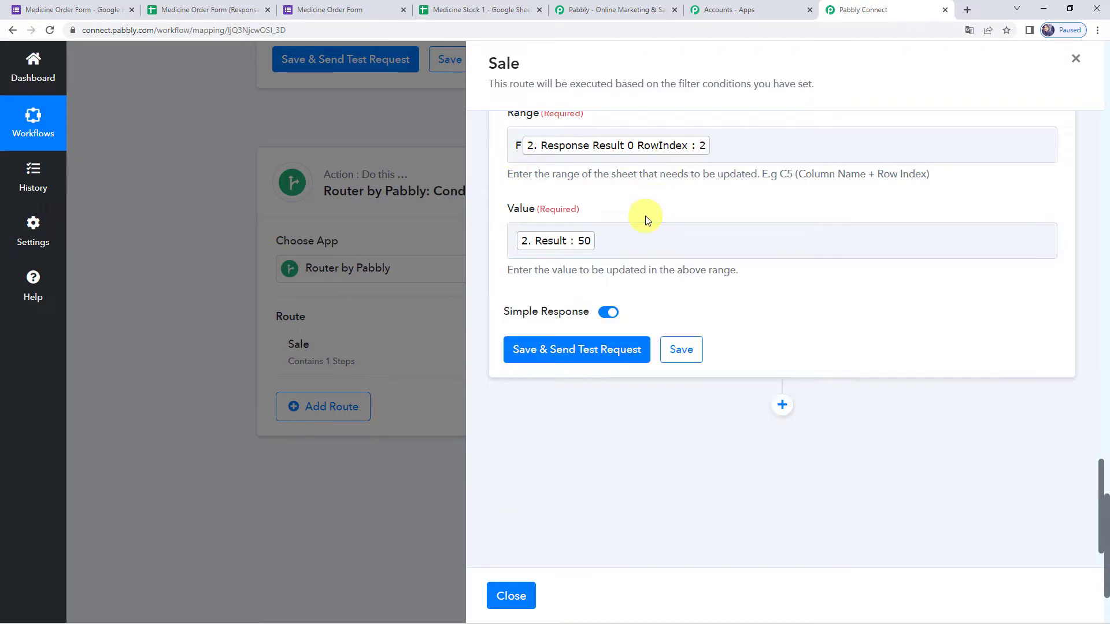
click(580, 350)
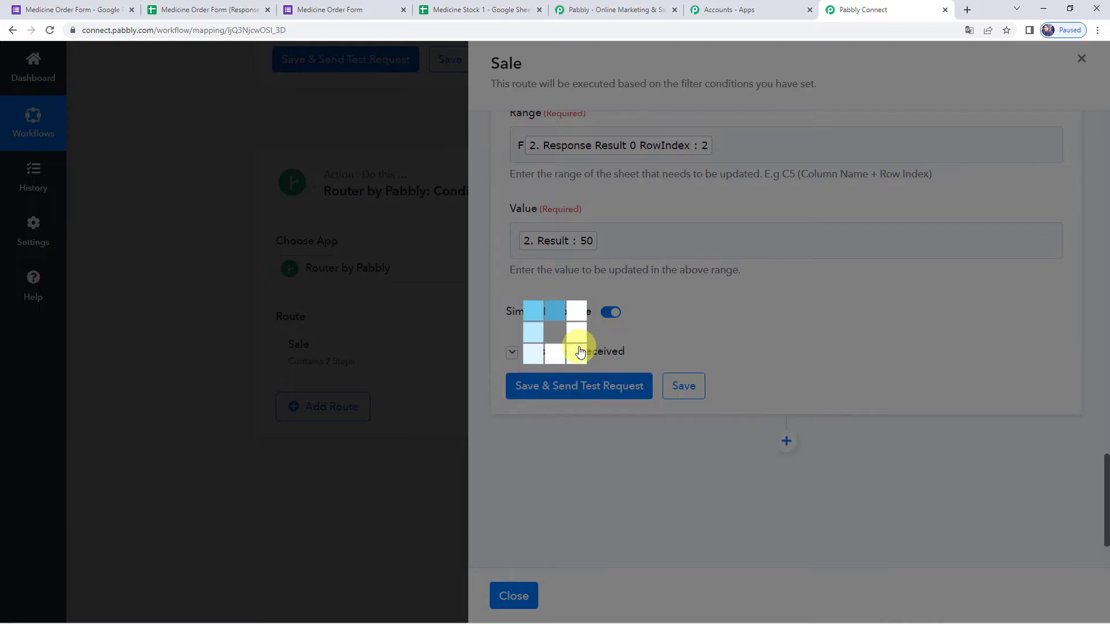
scroll(695, 424, down, 1)
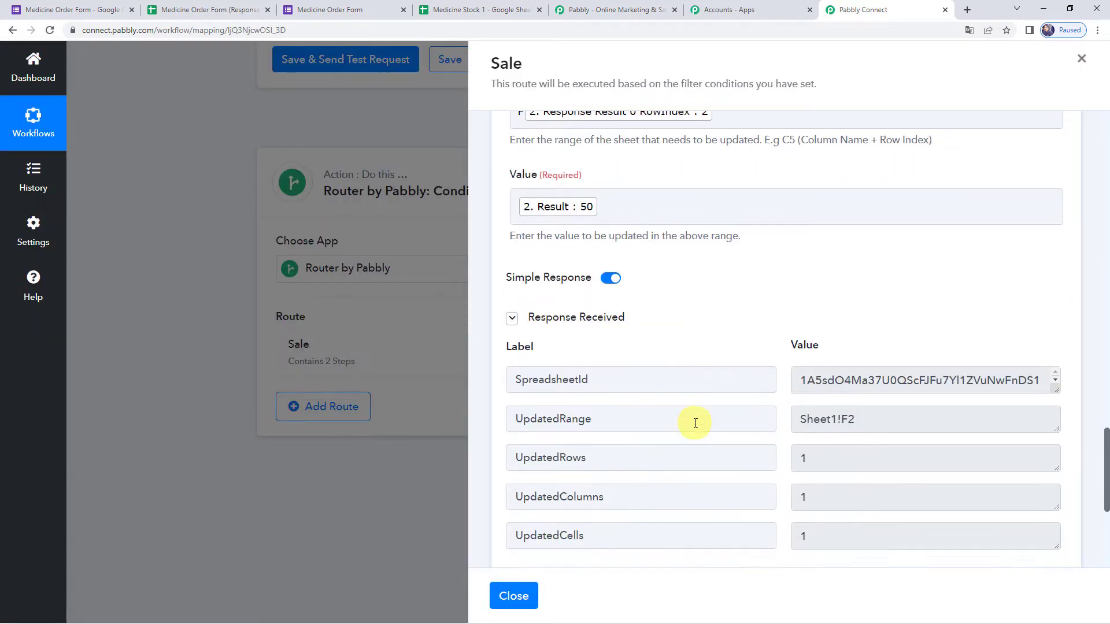
scroll(696, 423, down, 5)
scroll(693, 422, up, 2)
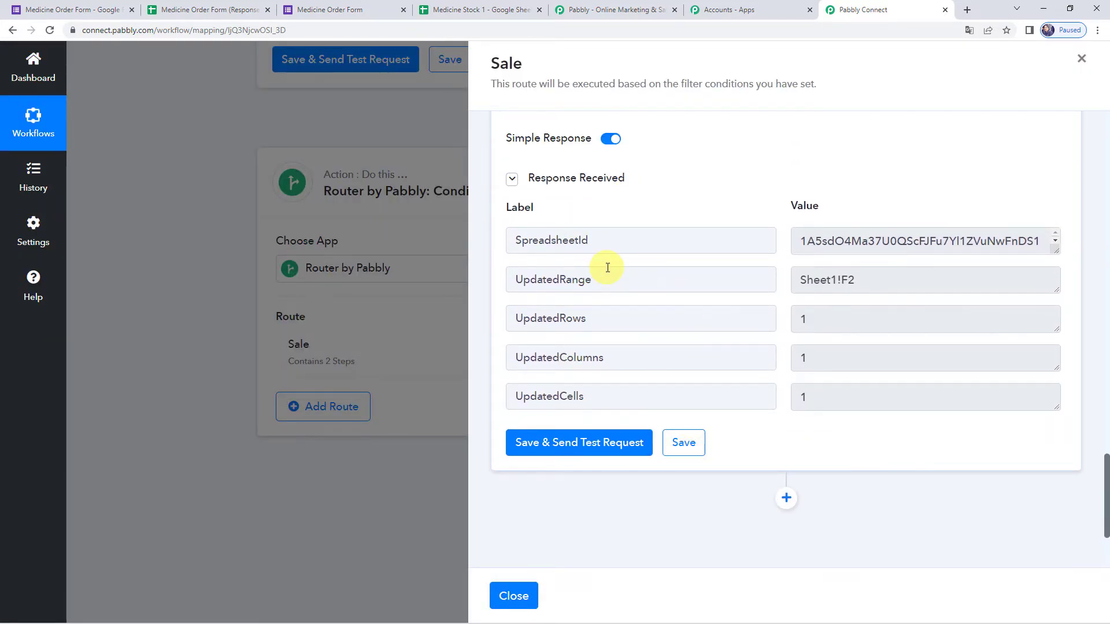
click(455, 11)
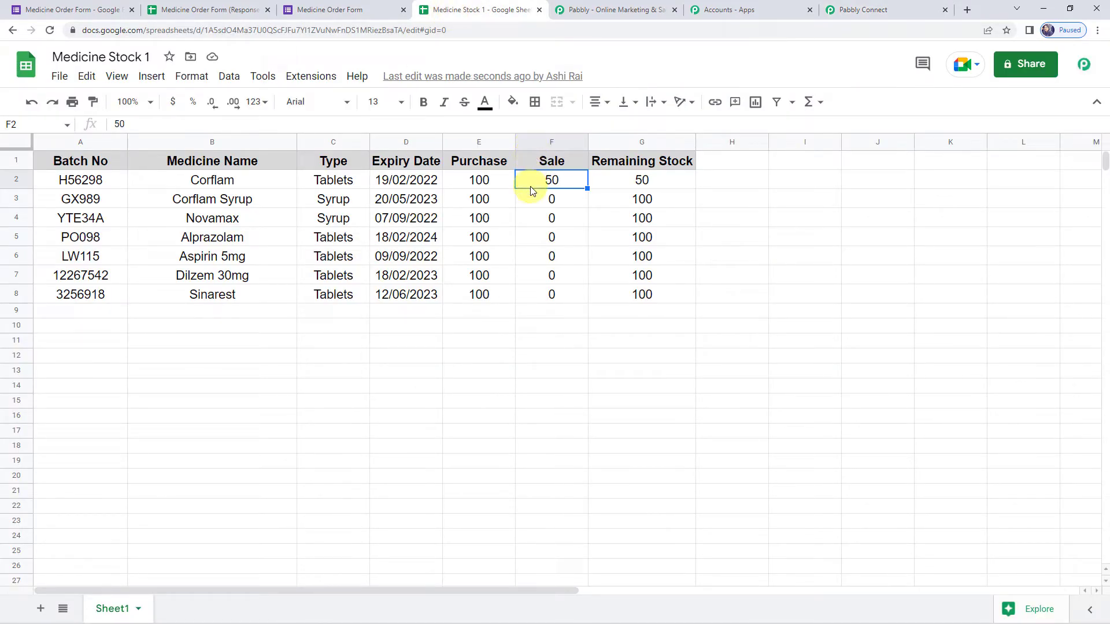
- Confirm G2's =E2-F2 formula shows Remaining Stock 50, then save the Sale route step
click(651, 181)
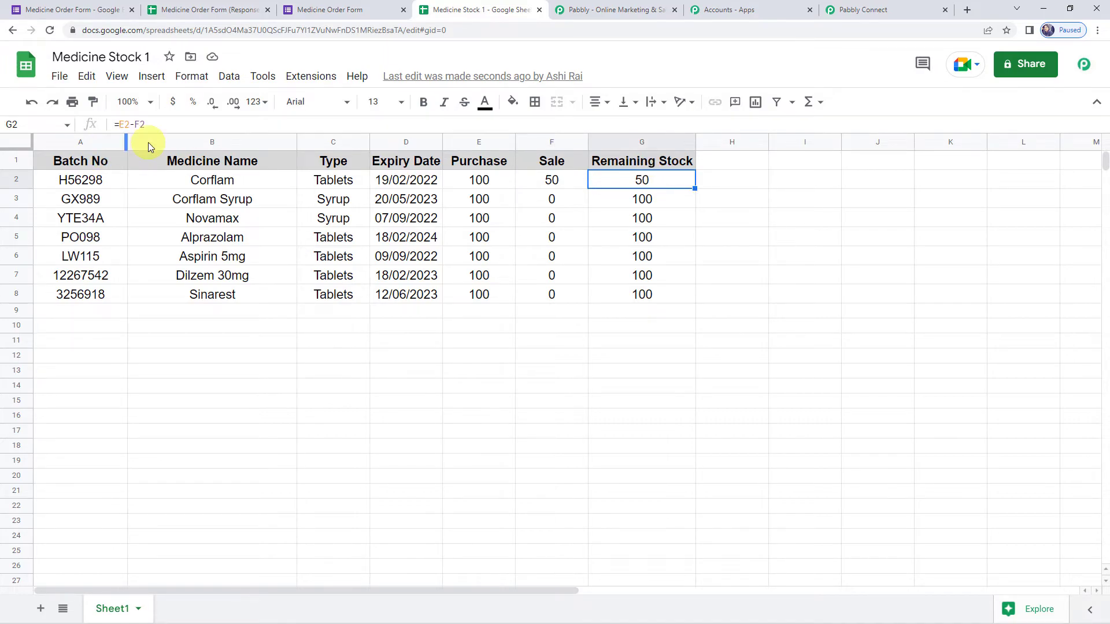
drag(182, 123, 106, 124)
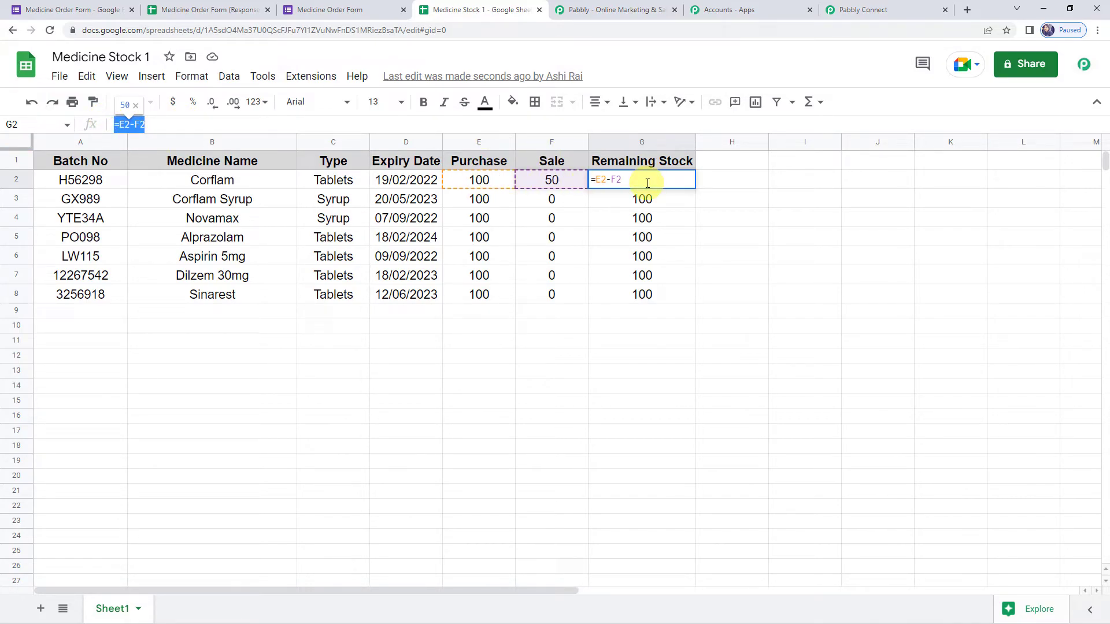
click(727, 186)
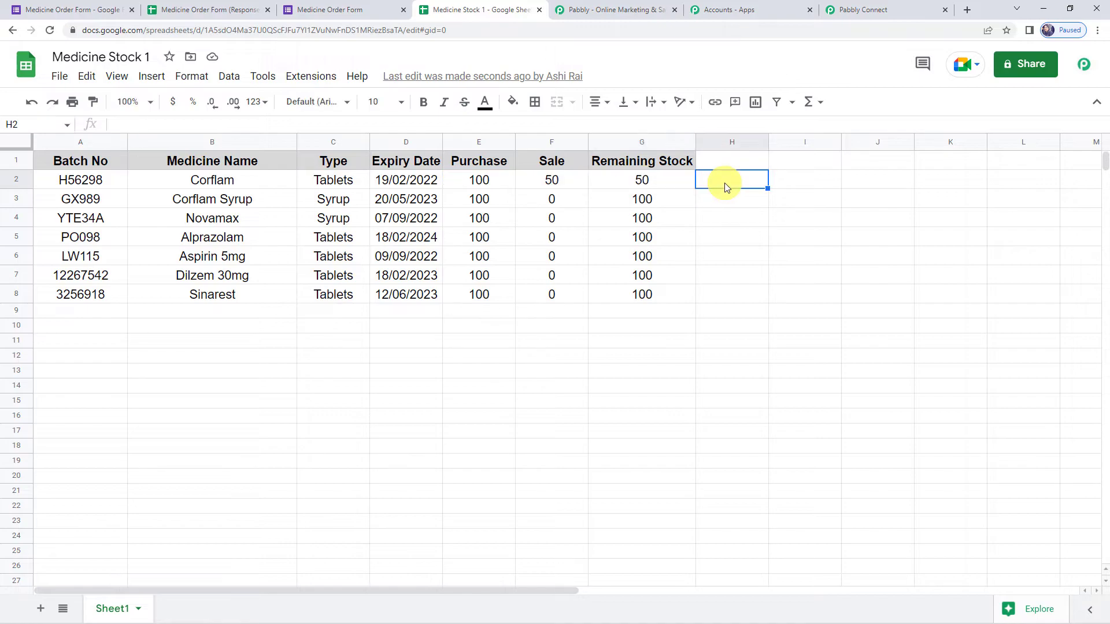
click(650, 182)
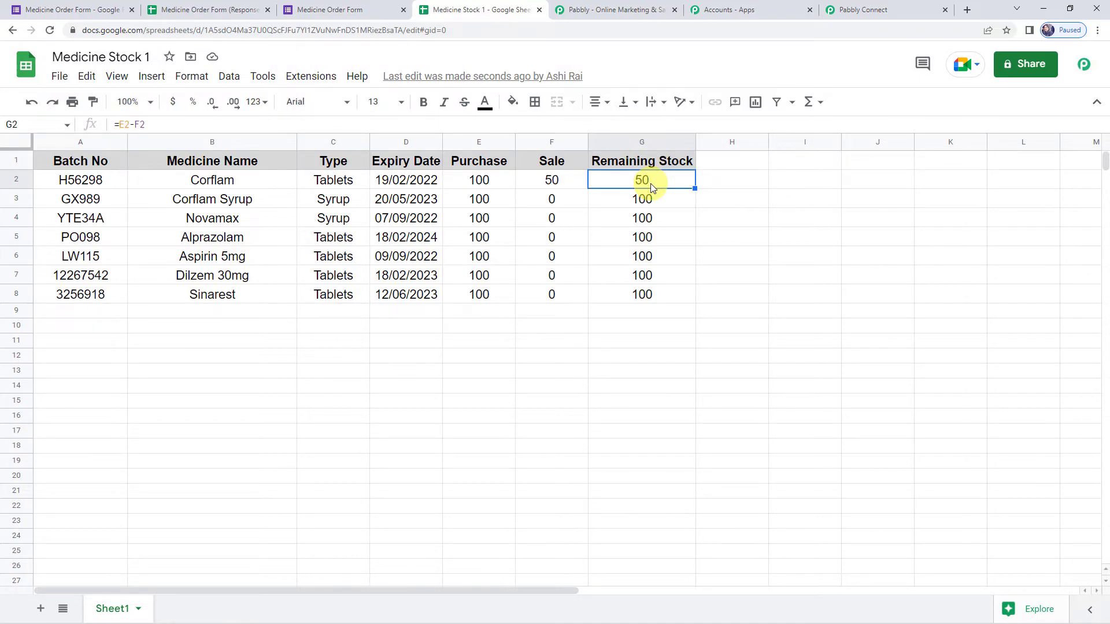
click(856, 8)
click(689, 450)
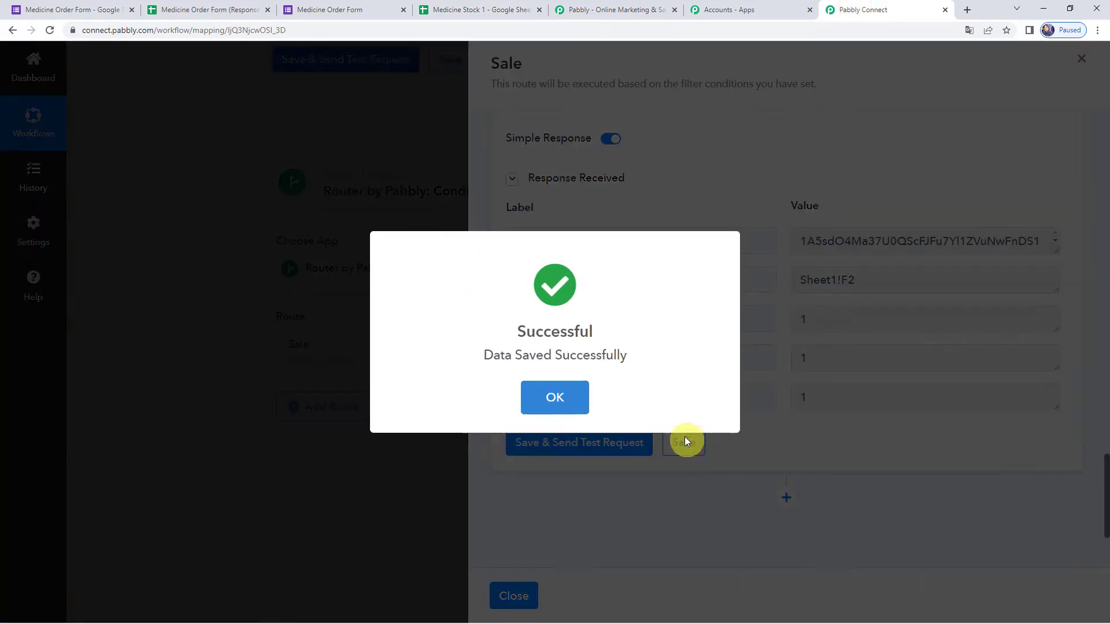
- Dismiss the save confirmation, close the Sale route settings, and glance back at the stock sheet
click(556, 386)
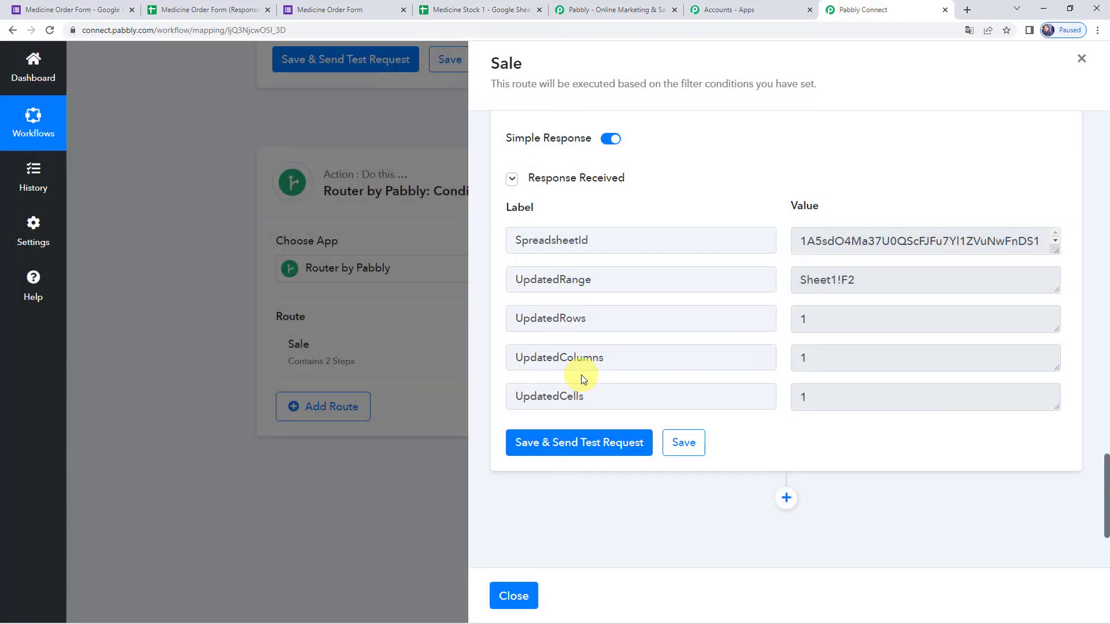
click(531, 600)
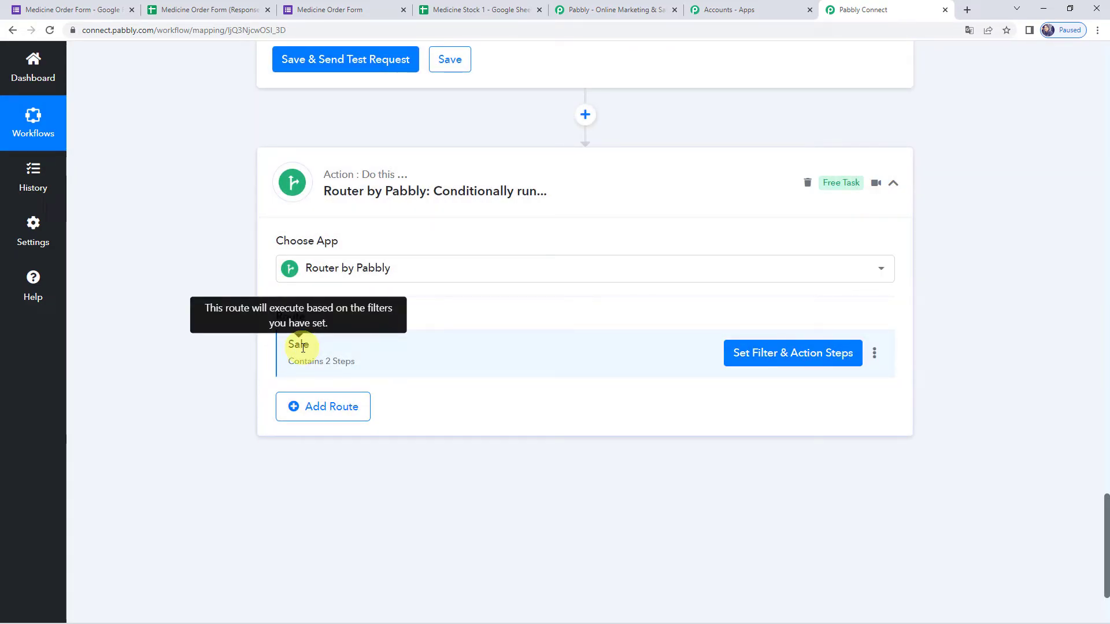
click(459, 10)
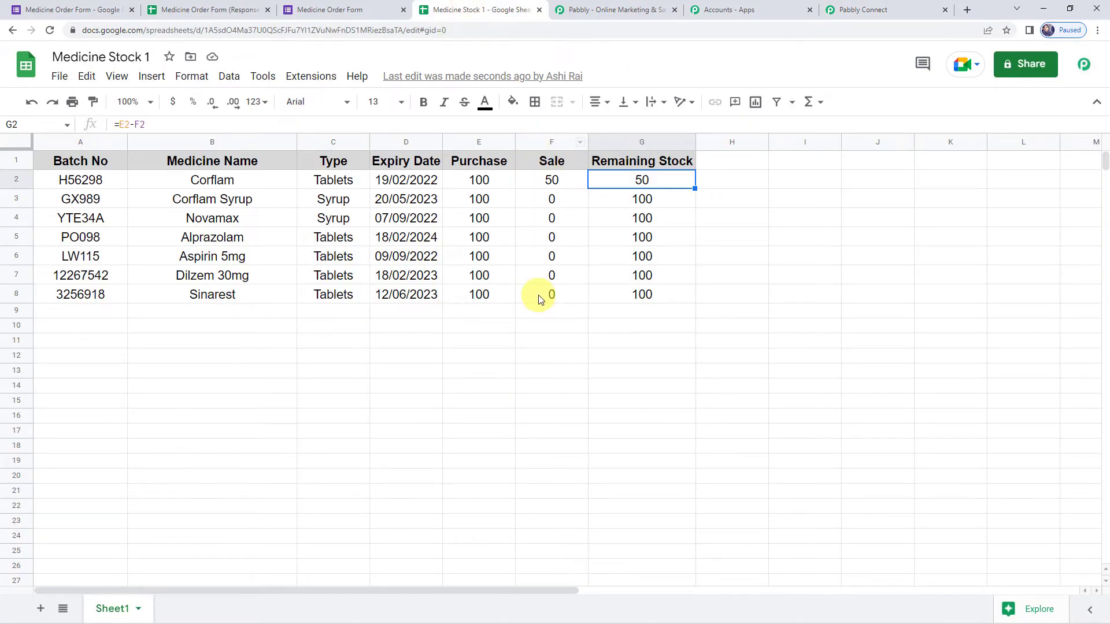
click(855, 9)
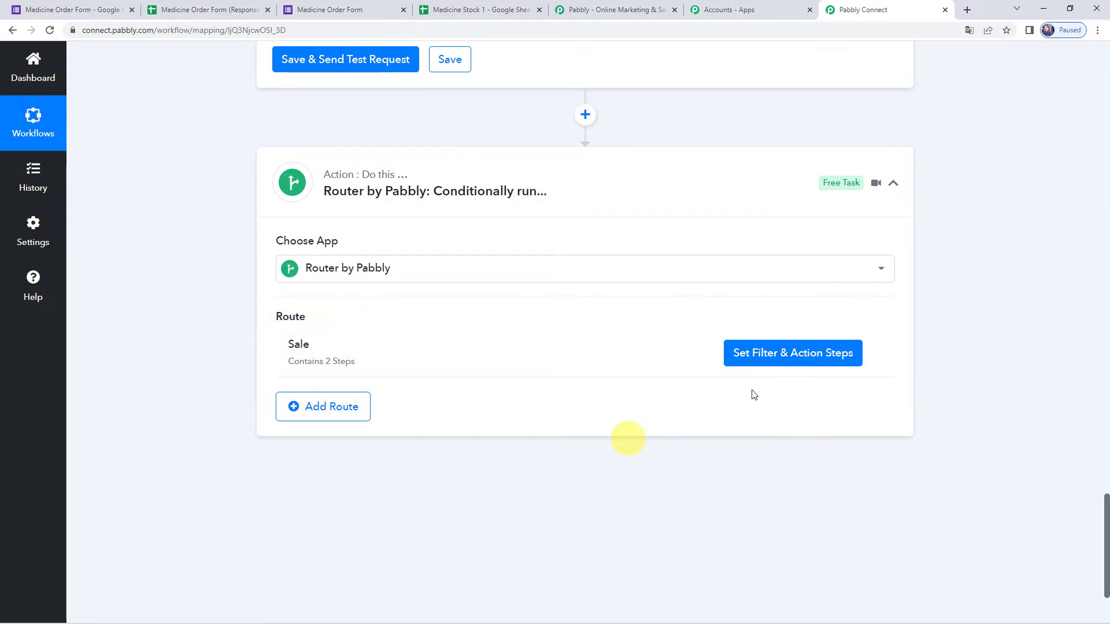
mouse_move(878, 354)
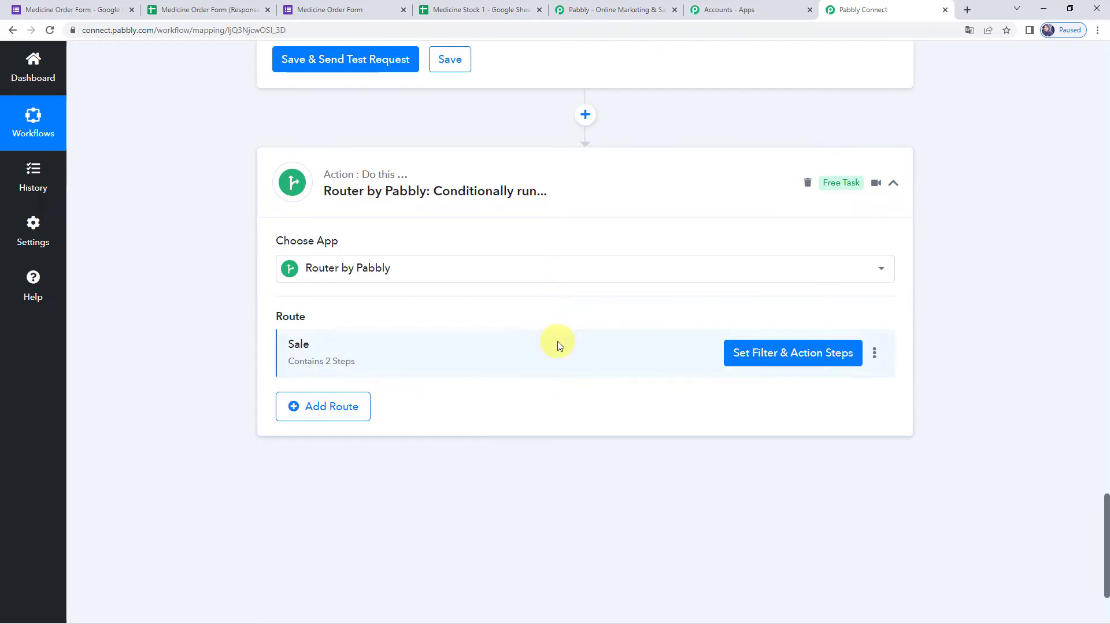
- Clone the Sale route on the Router step
click(875, 358)
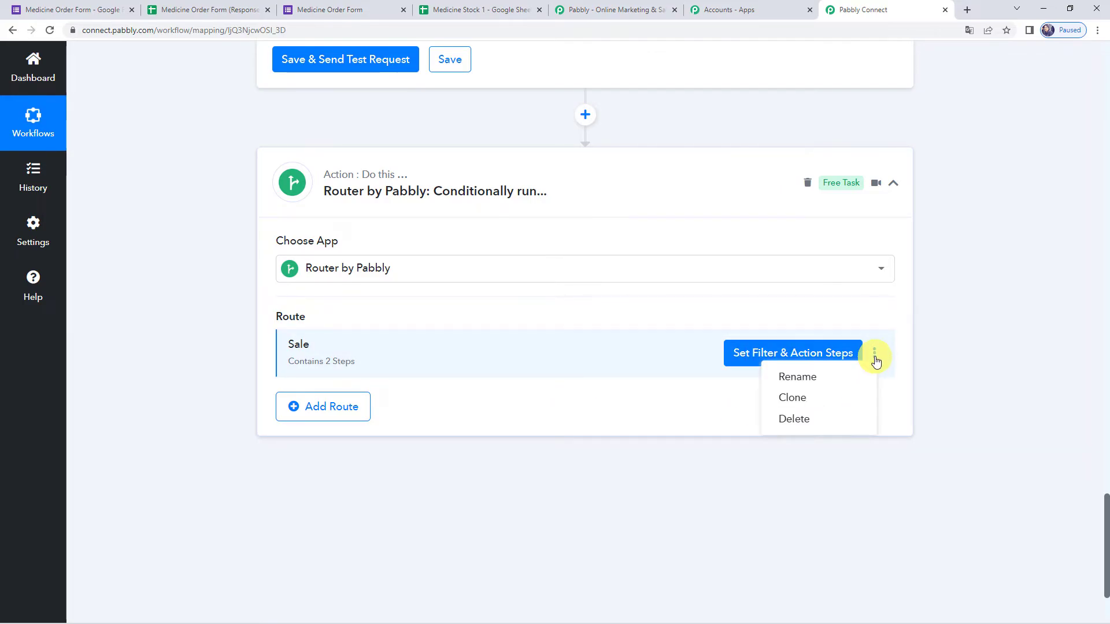
click(808, 397)
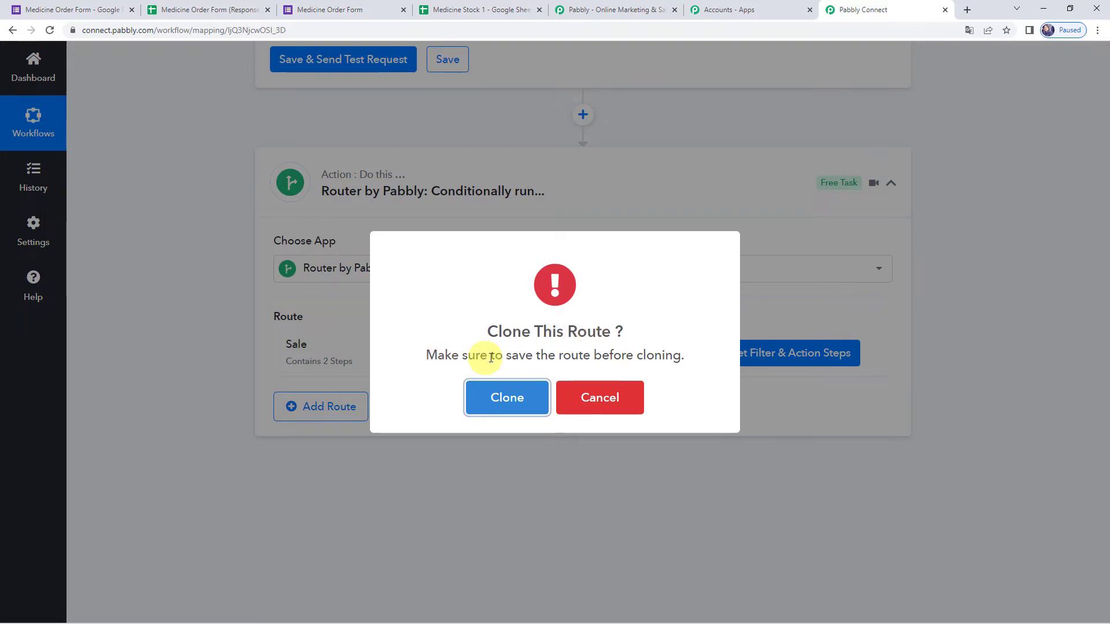
click(514, 403)
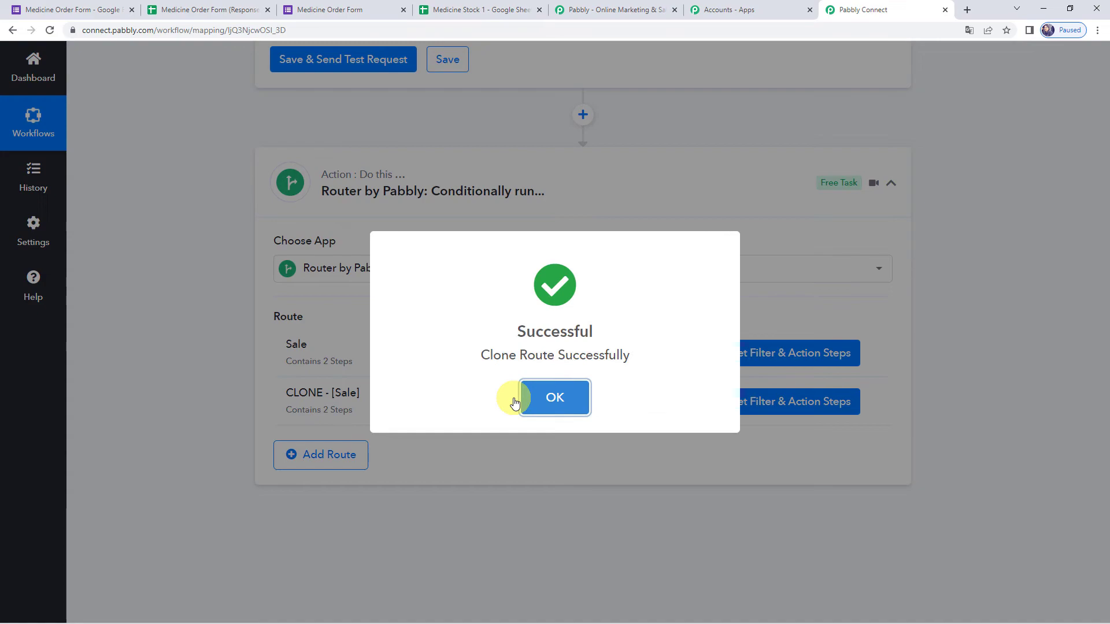
click(526, 399)
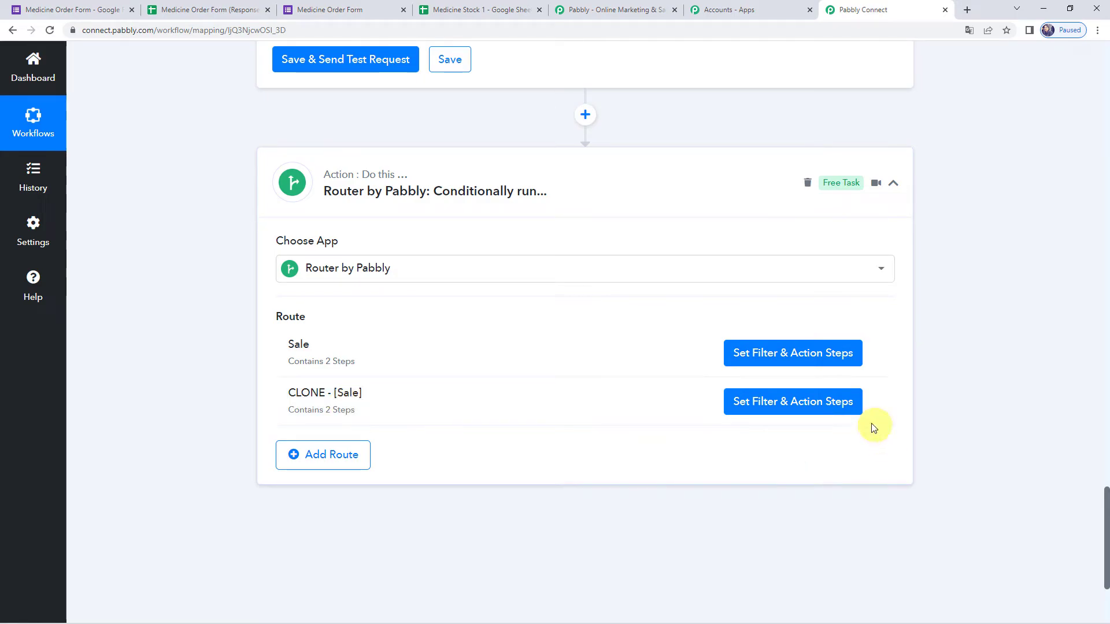
- Rename the cloned route from CLONE - [Sale] to Purchase
click(875, 404)
click(839, 426)
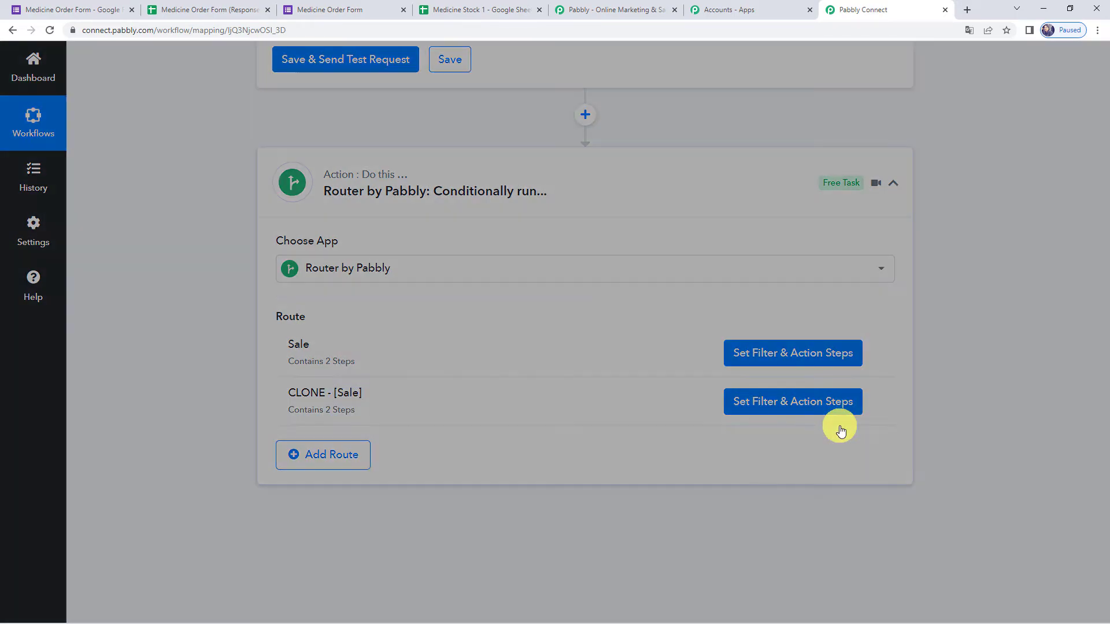
key(ctrl+a)
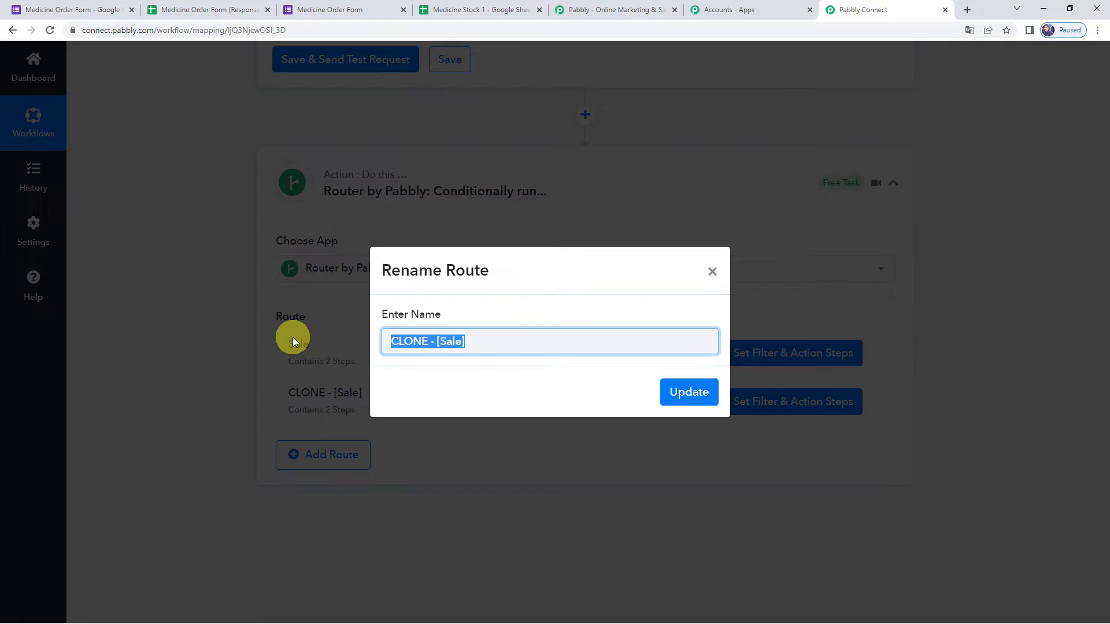
text(Purch)
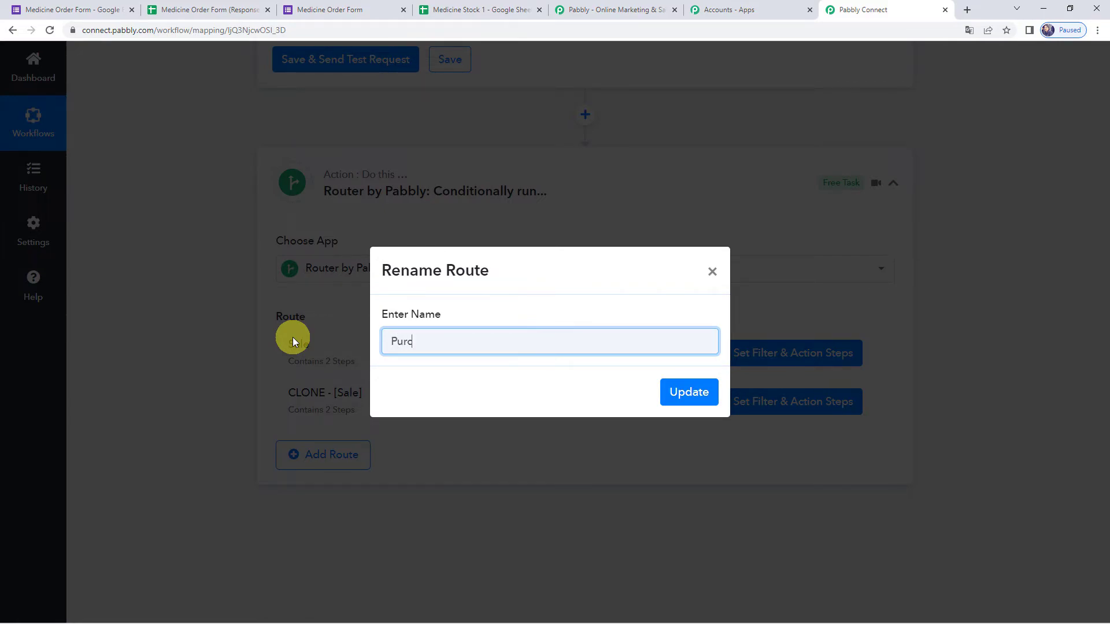
text(ase)
click(689, 393)
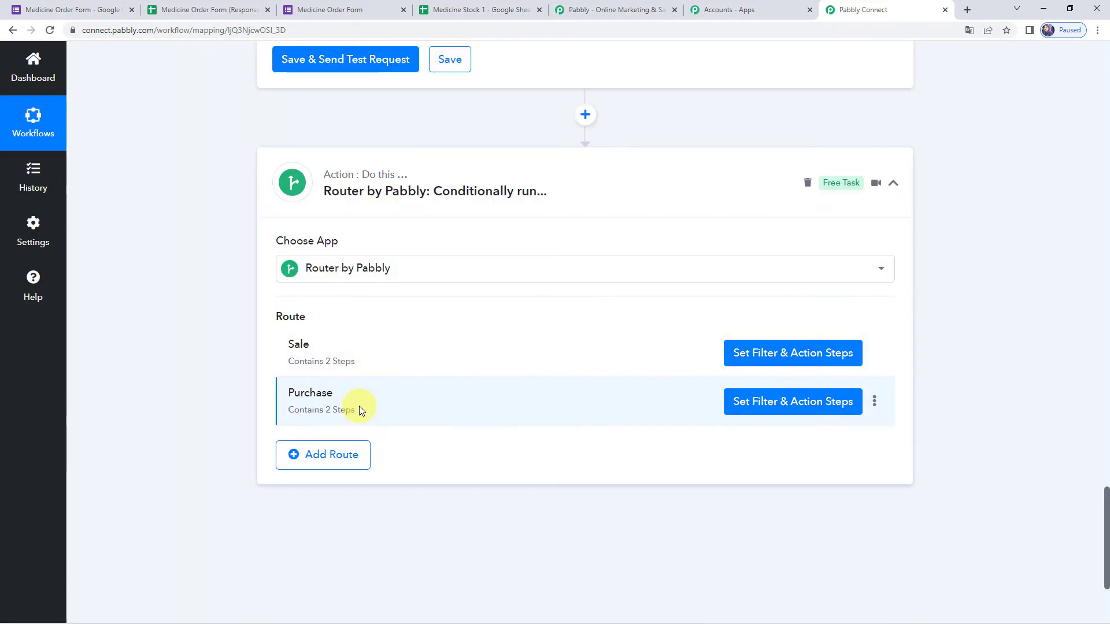
- Change the Purchase filter's Mode value from Sale to Purchase and test it, getting Condition is false
click(755, 403)
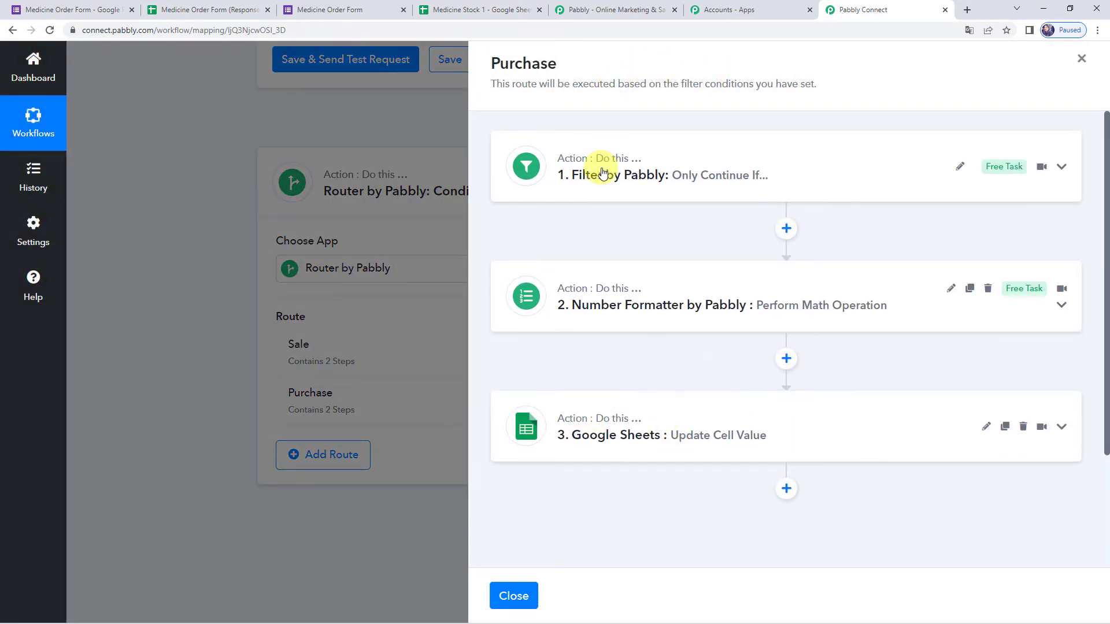
click(600, 180)
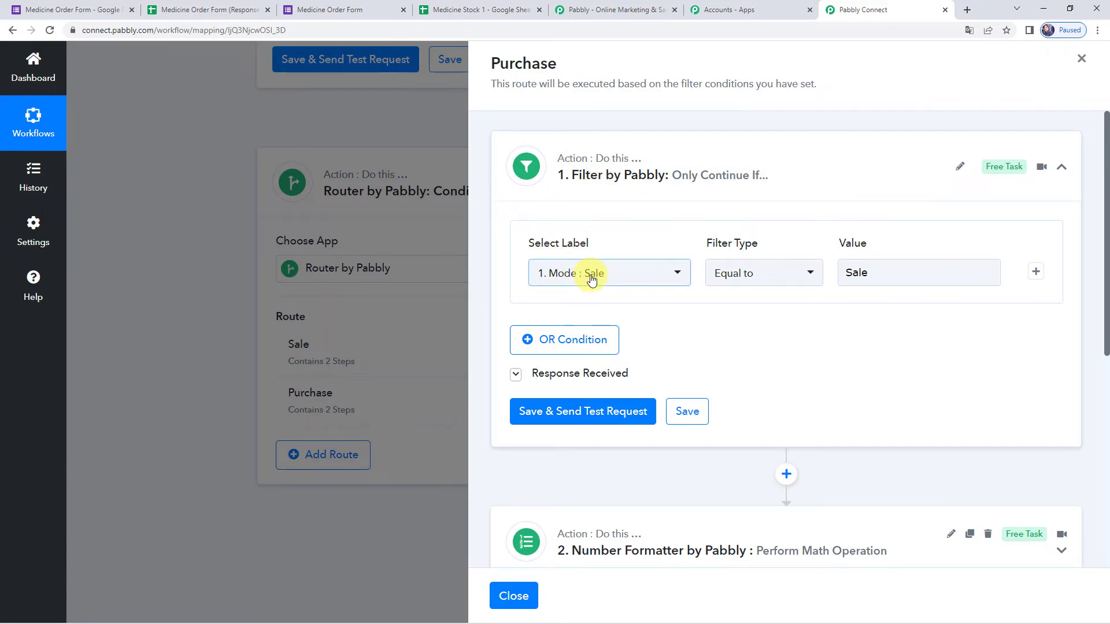
click(894, 273)
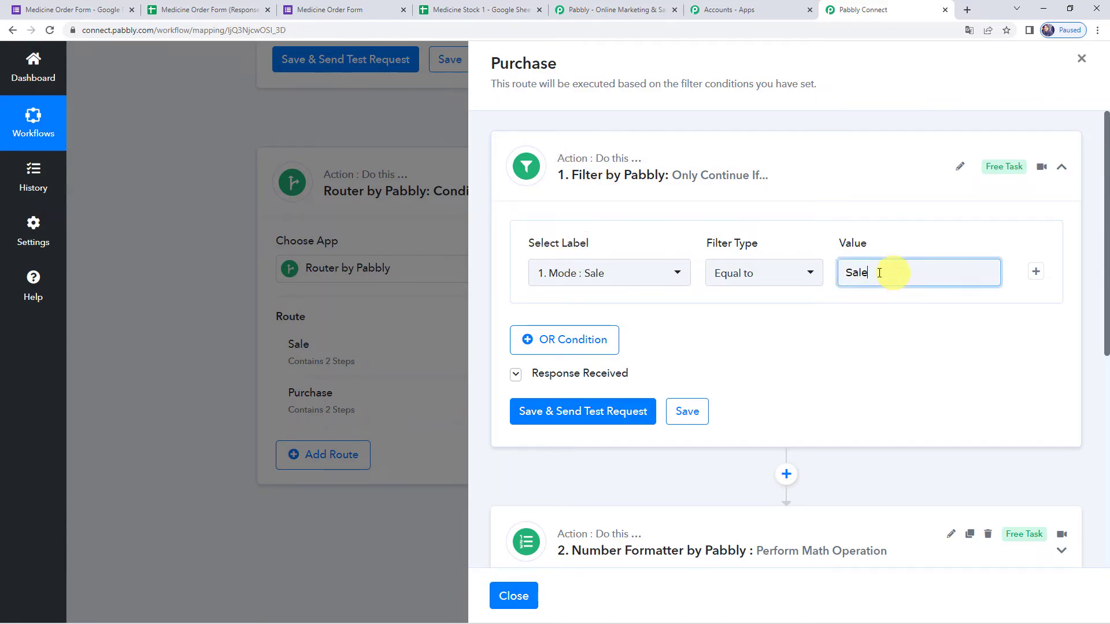
double_click(894, 273)
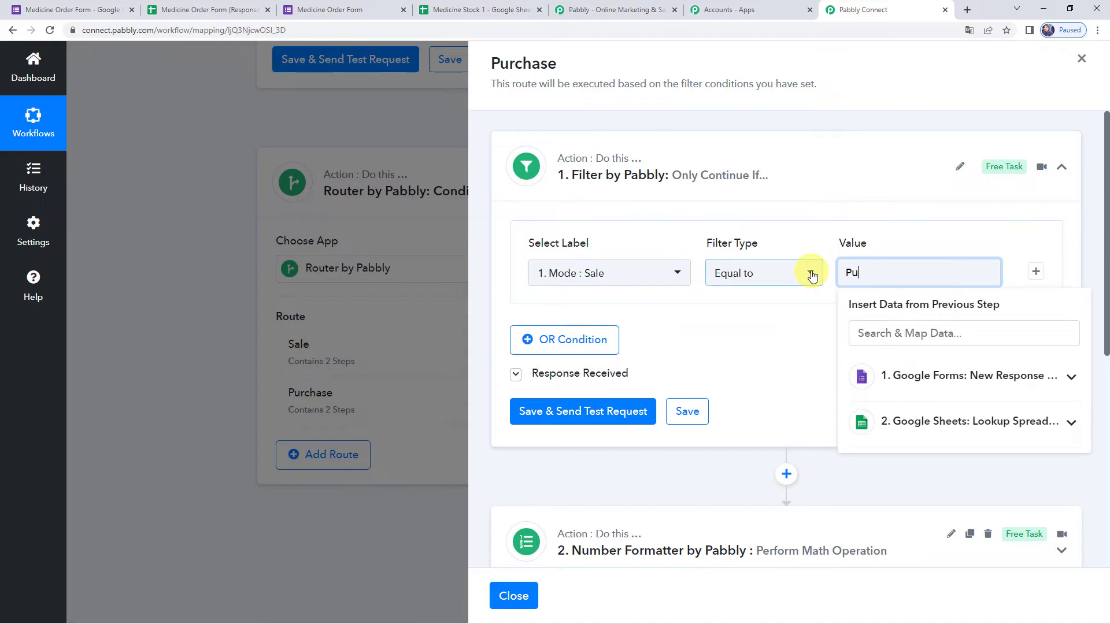
text(Purchase)
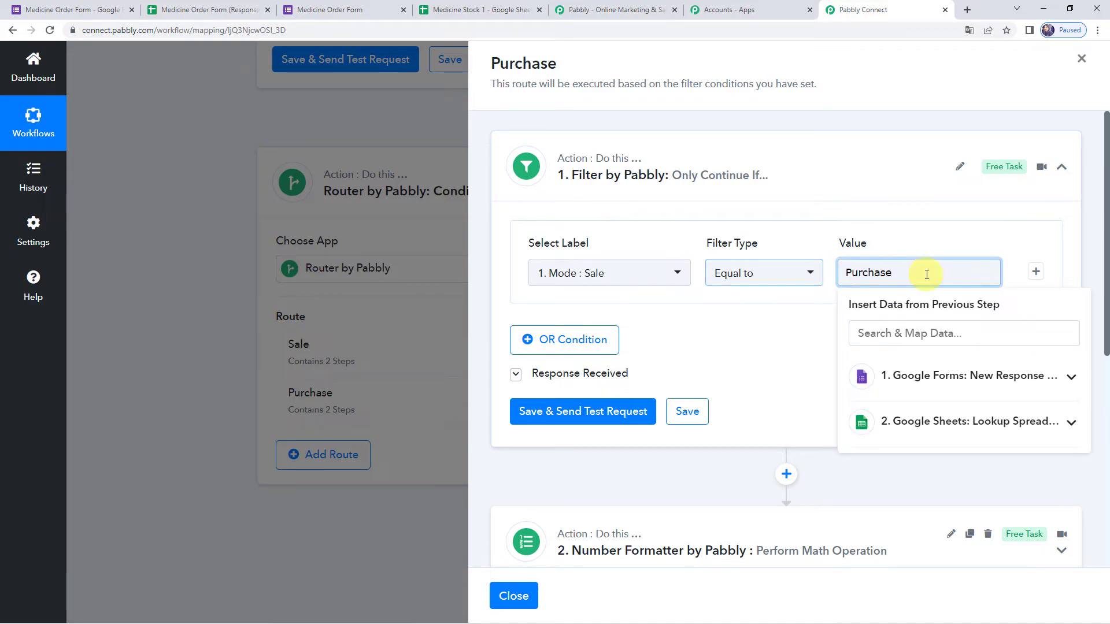
click(687, 328)
scroll(688, 328, down, 1)
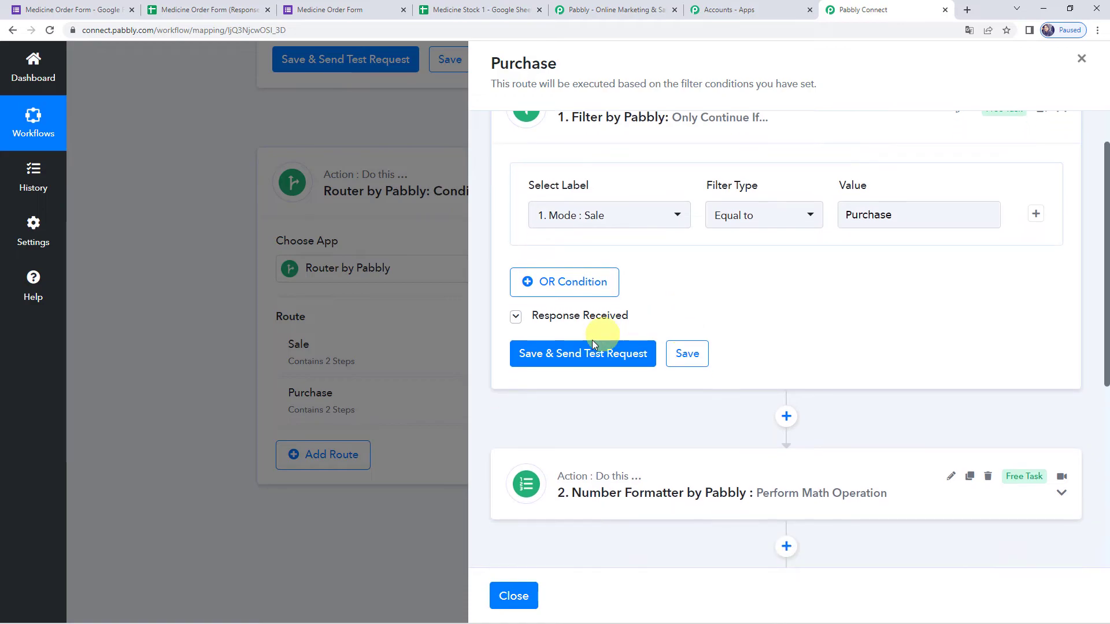
click(584, 354)
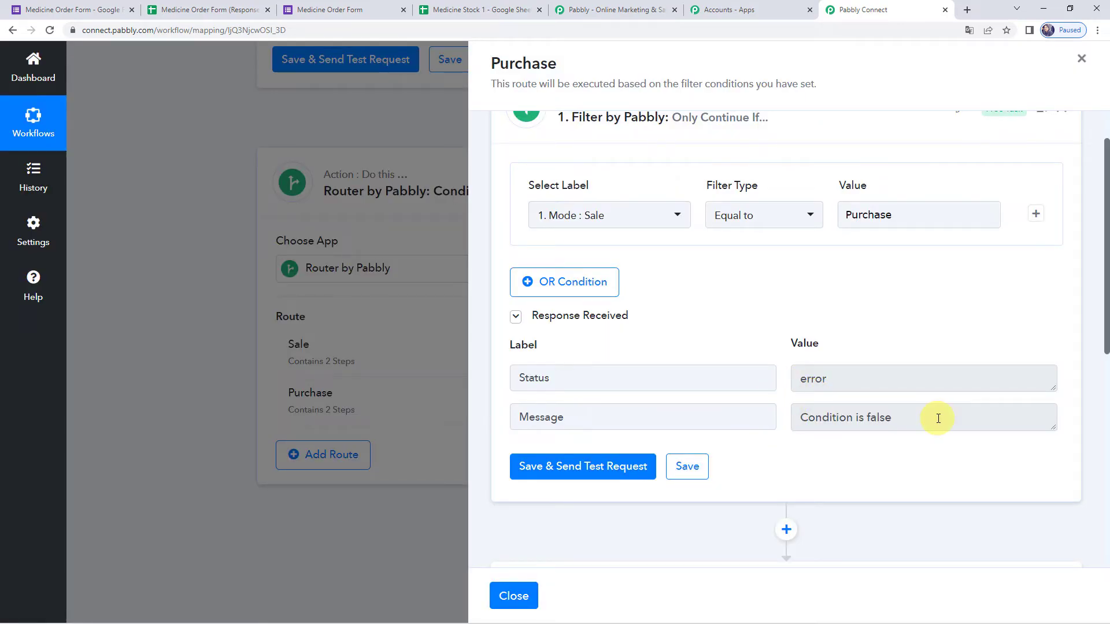
click(938, 419)
drag(938, 418, 726, 417)
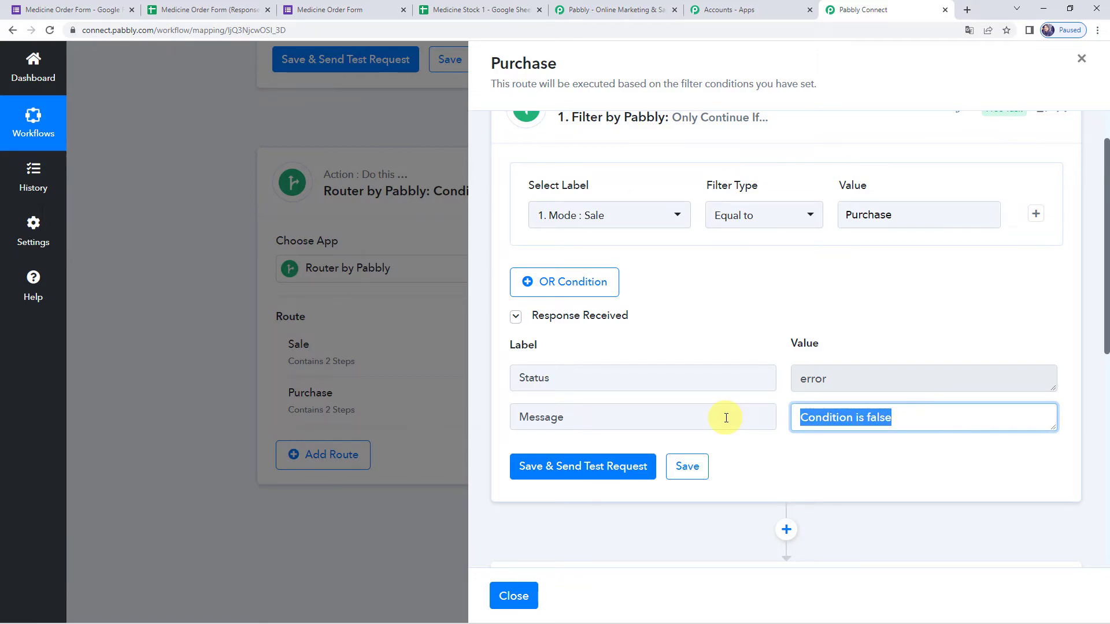
click(751, 329)
- Replace the RowValue Sale tag in Numbers with the looked-up RowValue Purchase
scroll(752, 328, down, 5)
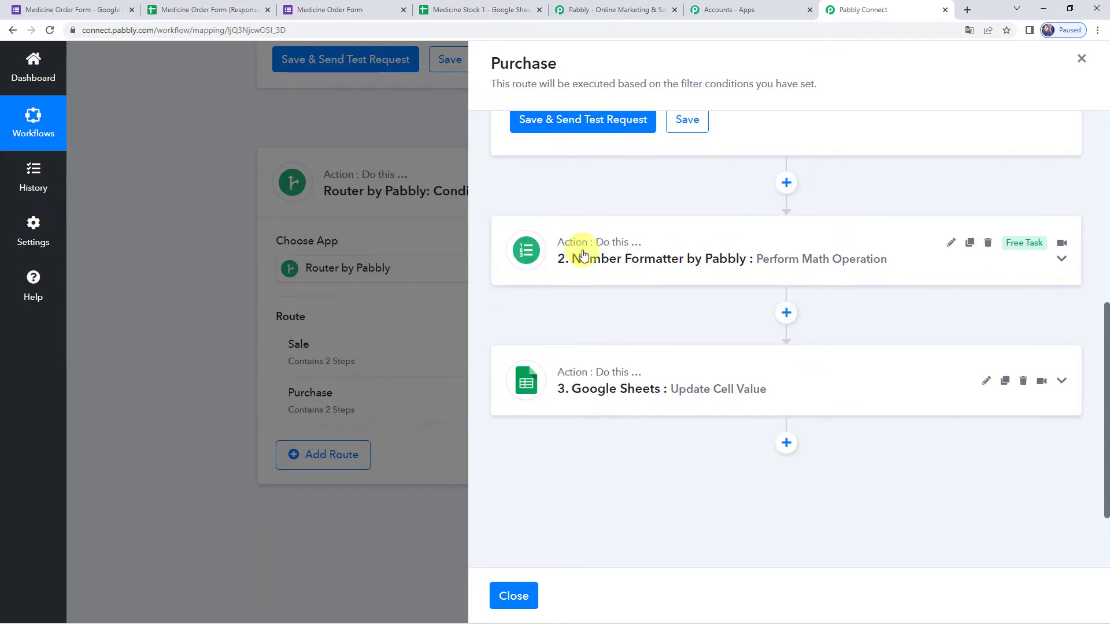
scroll(632, 308, up, 2)
scroll(631, 309, down, 2)
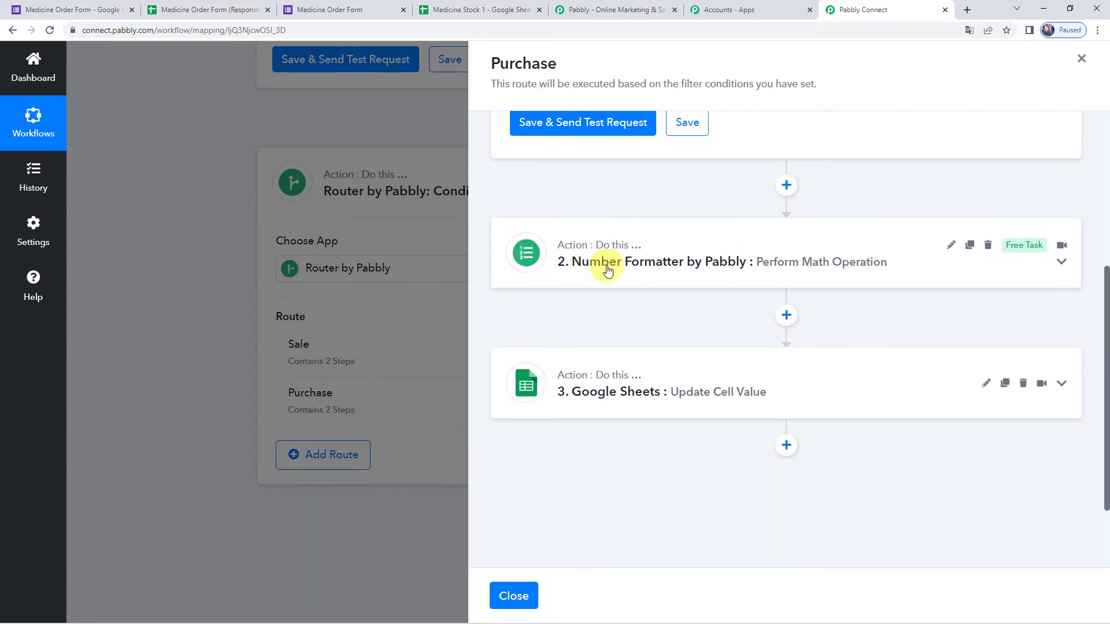
click(715, 264)
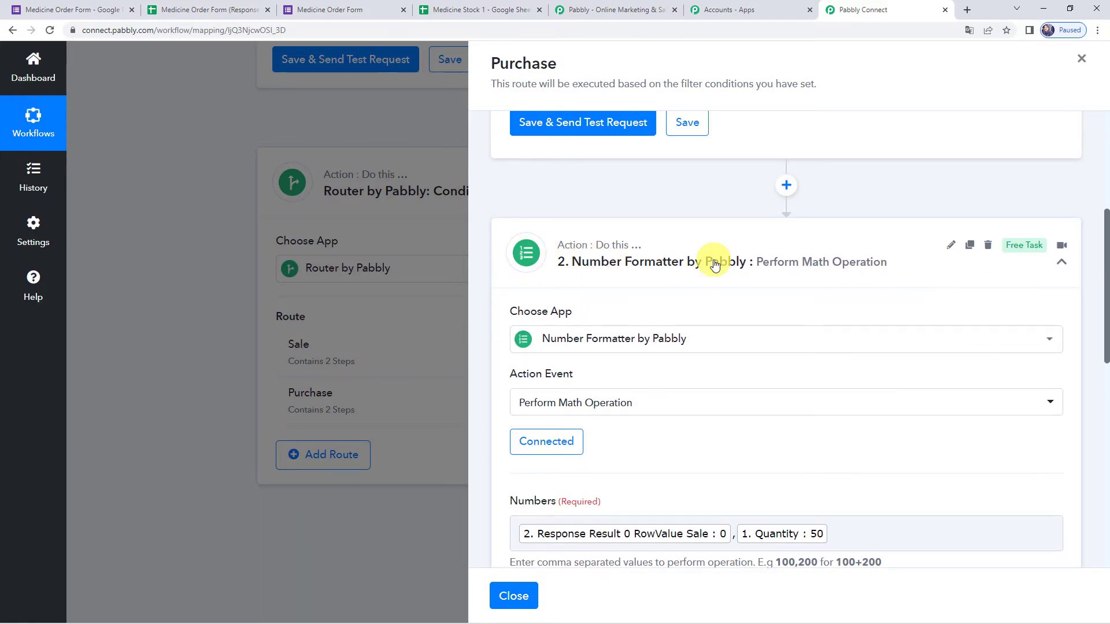
scroll(713, 260, down, 4)
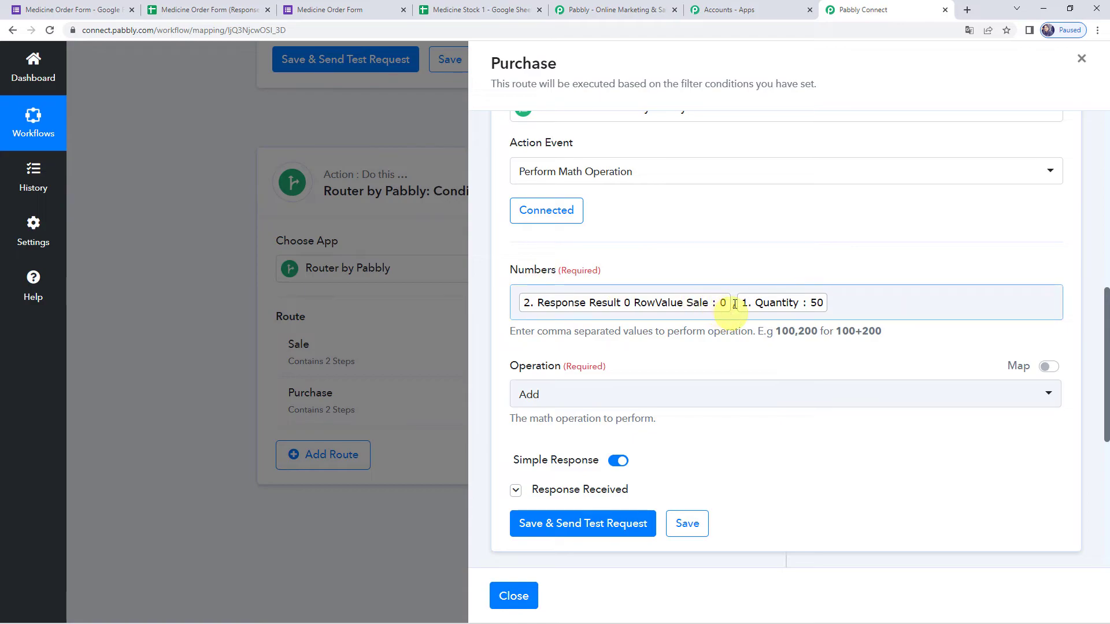
click(733, 301)
click(733, 304)
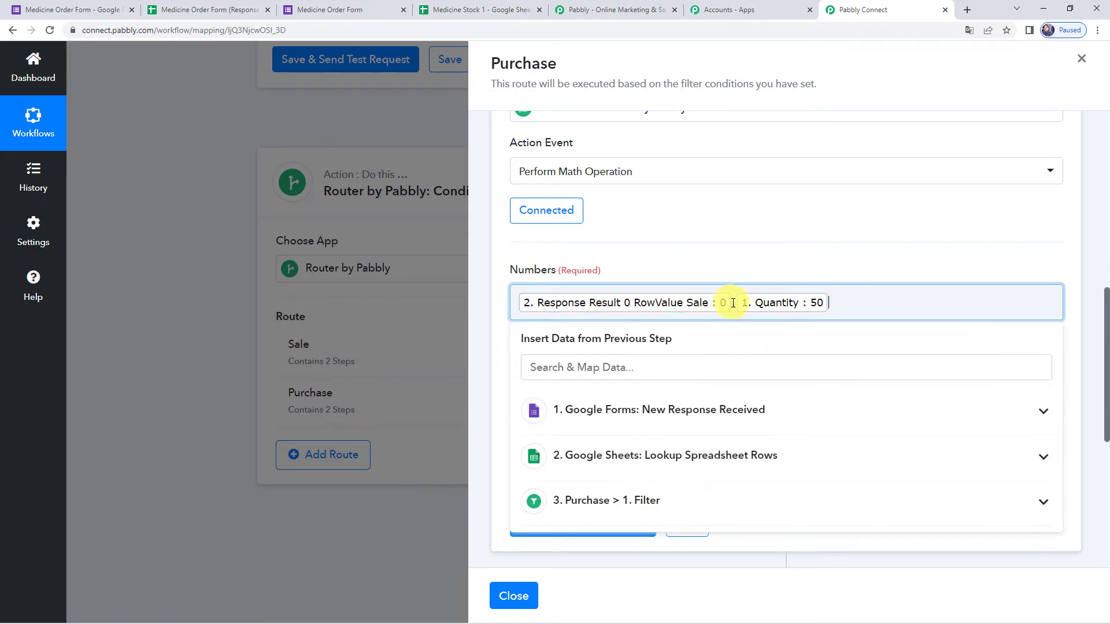
key(BackSpace)
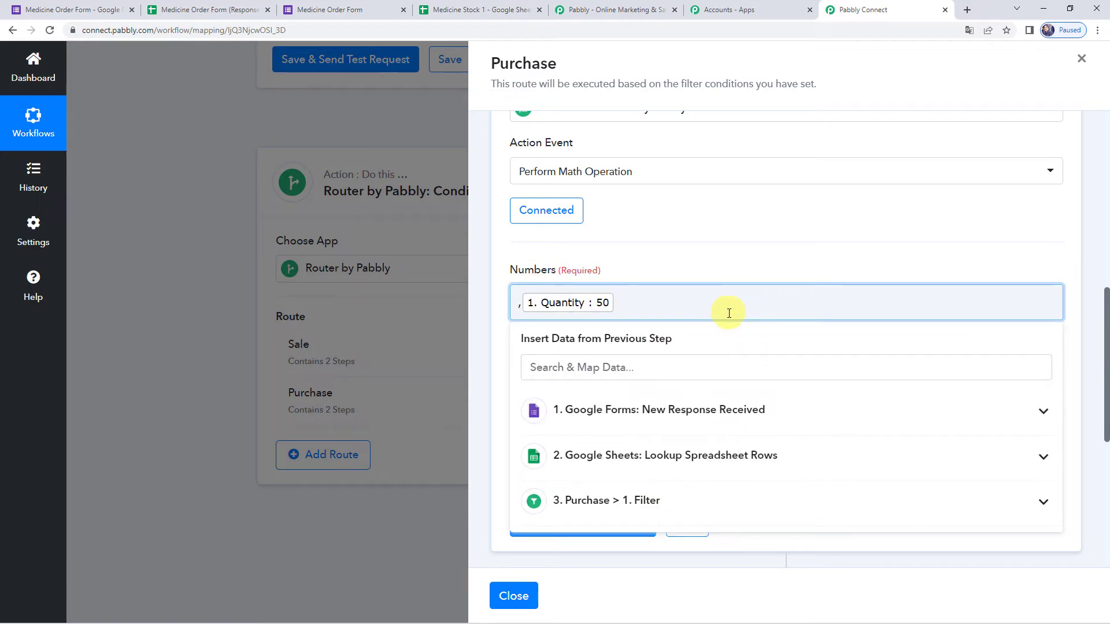
scroll(665, 361, down, 2)
click(626, 350)
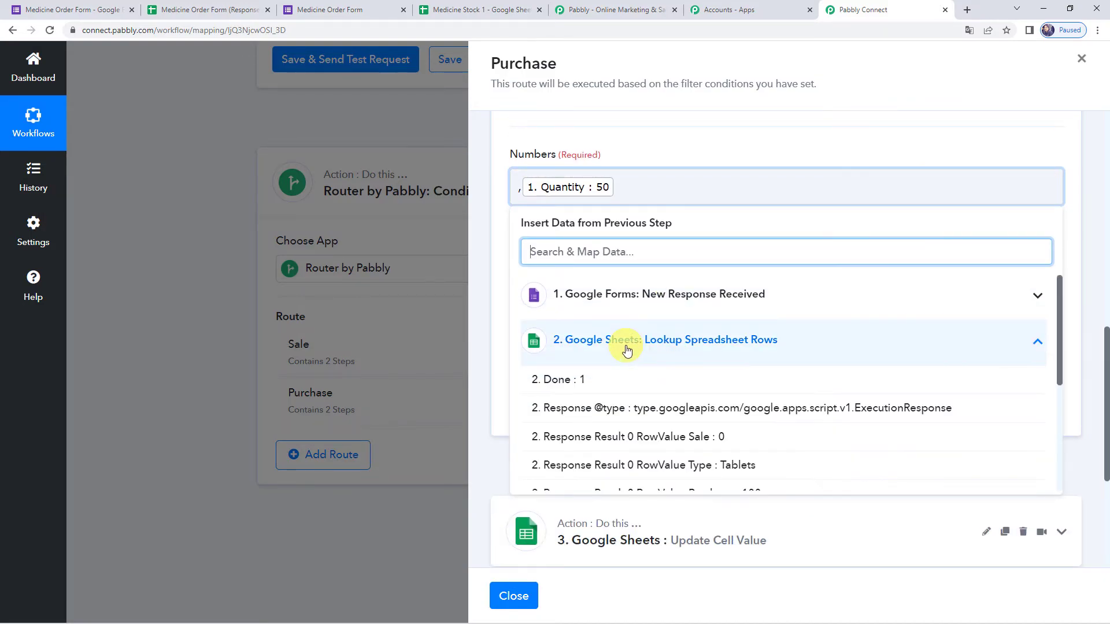
scroll(626, 350, down, 2)
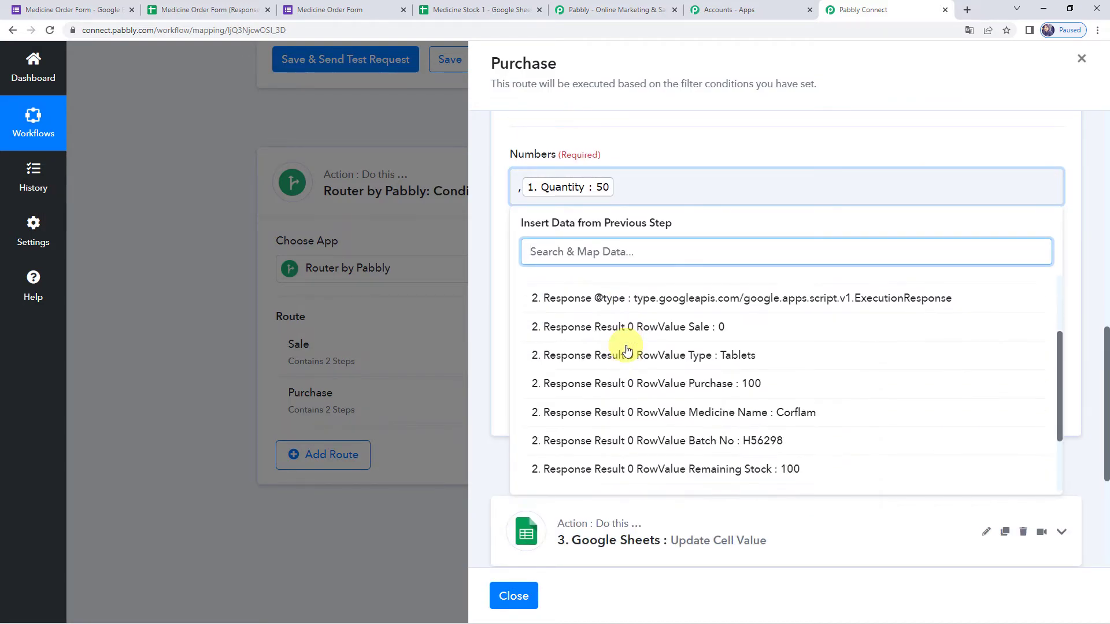
click(722, 381)
click(576, 192)
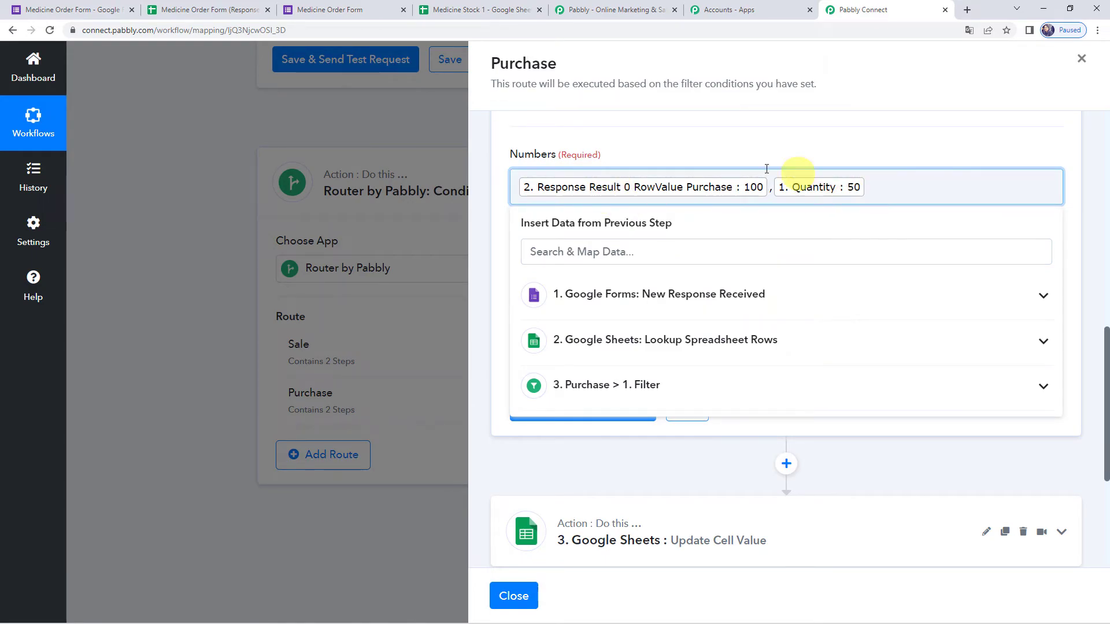
click(695, 158)
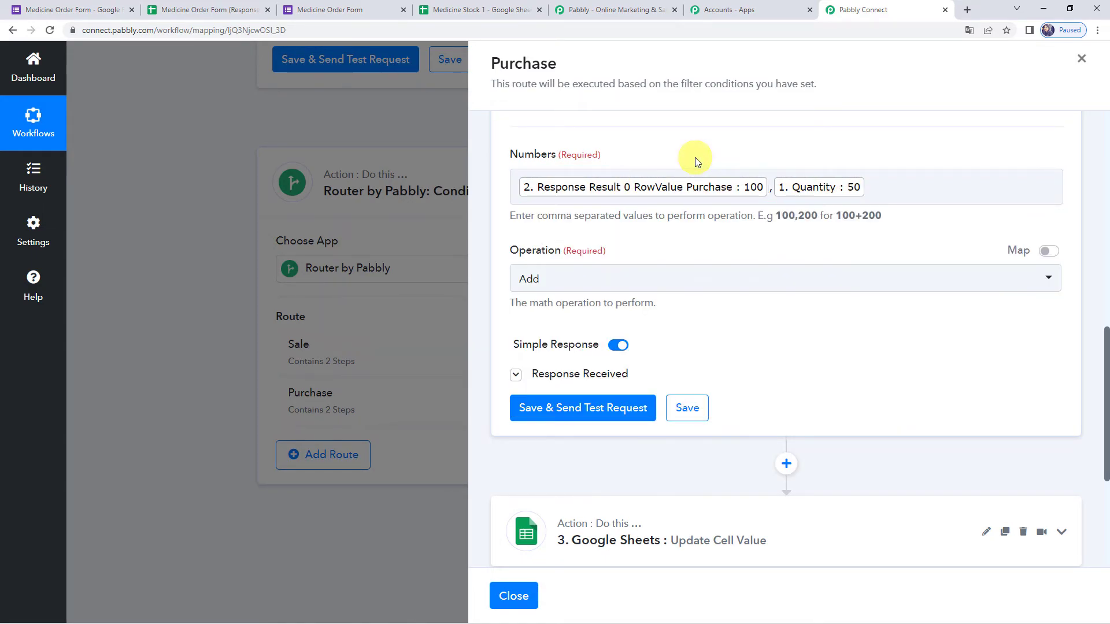
- Keep the Add operation and test, confirming 100 + 50 gives 150 against Purchase column E
click(536, 283)
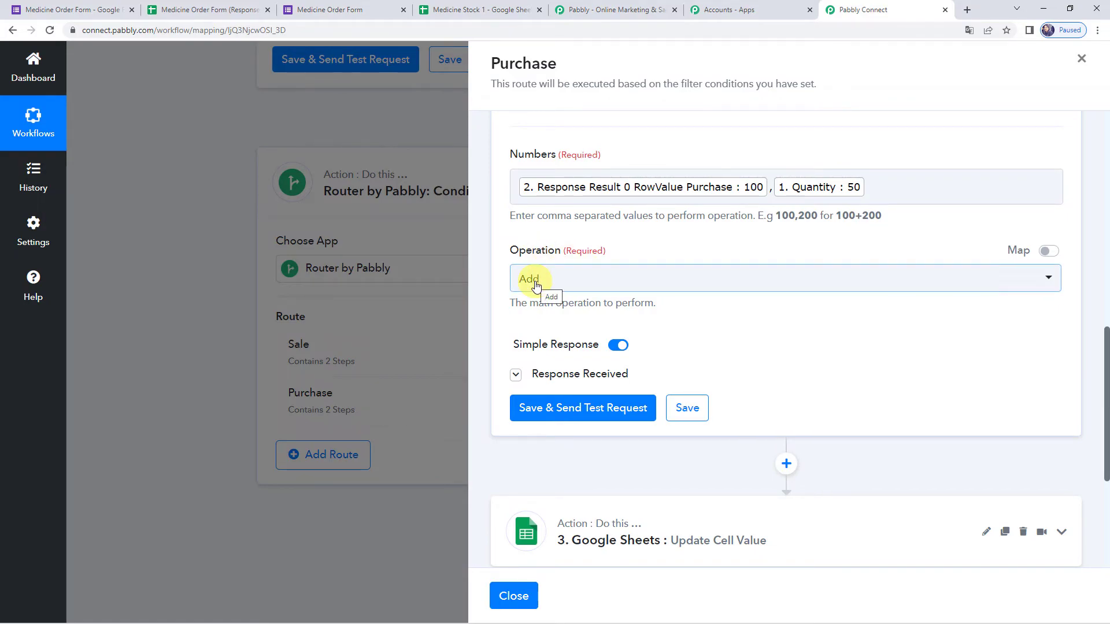
scroll(577, 365, down, 1)
click(577, 352)
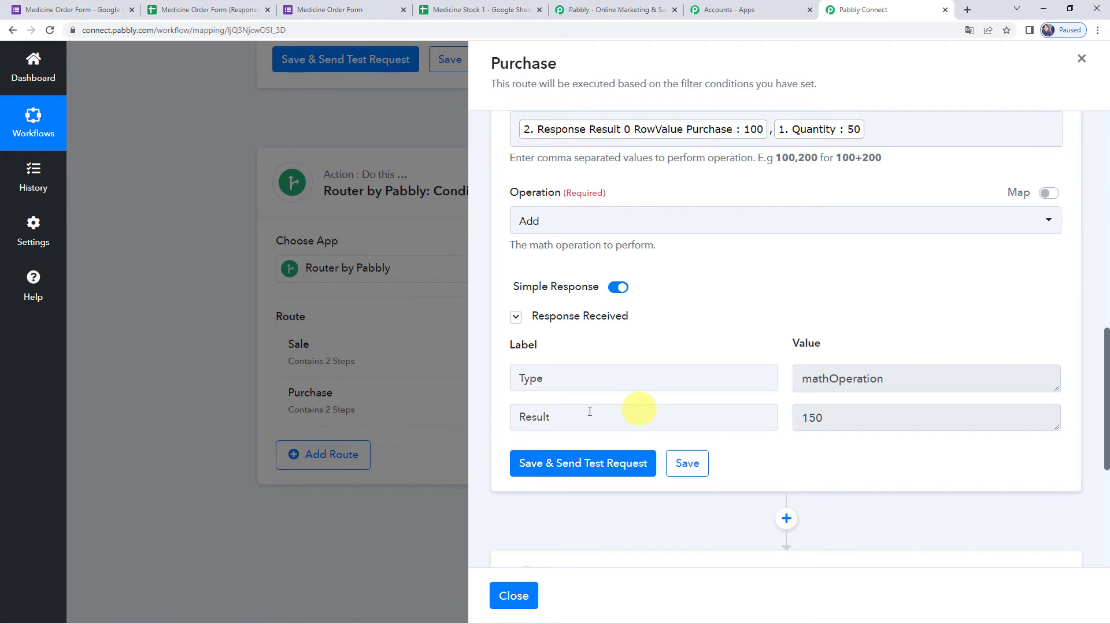
scroll(810, 370, down, 1)
click(836, 361)
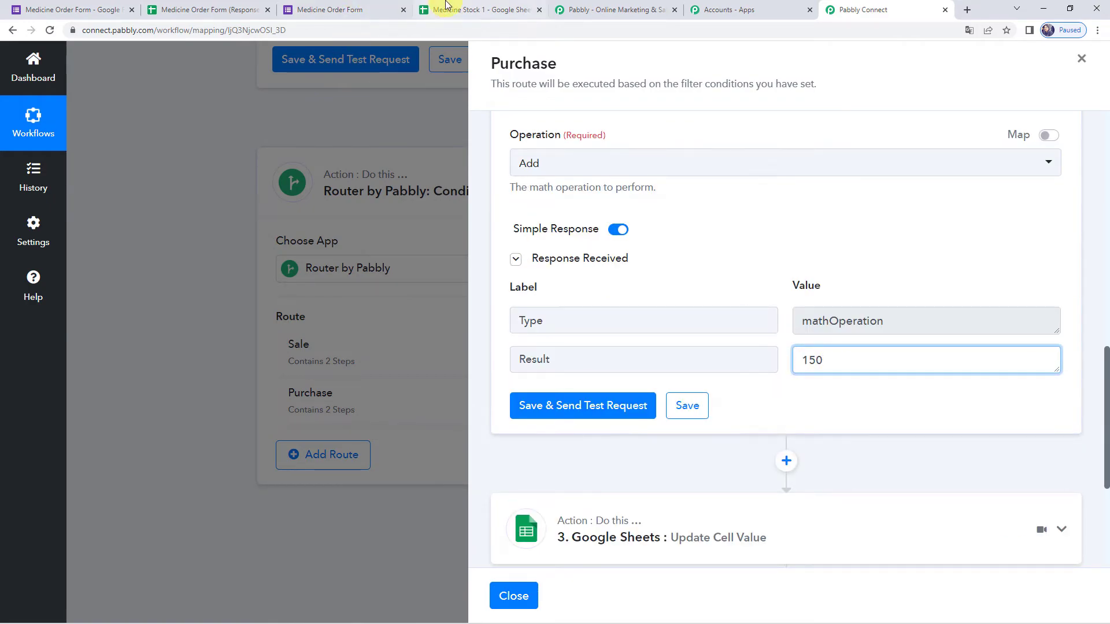
click(448, 9)
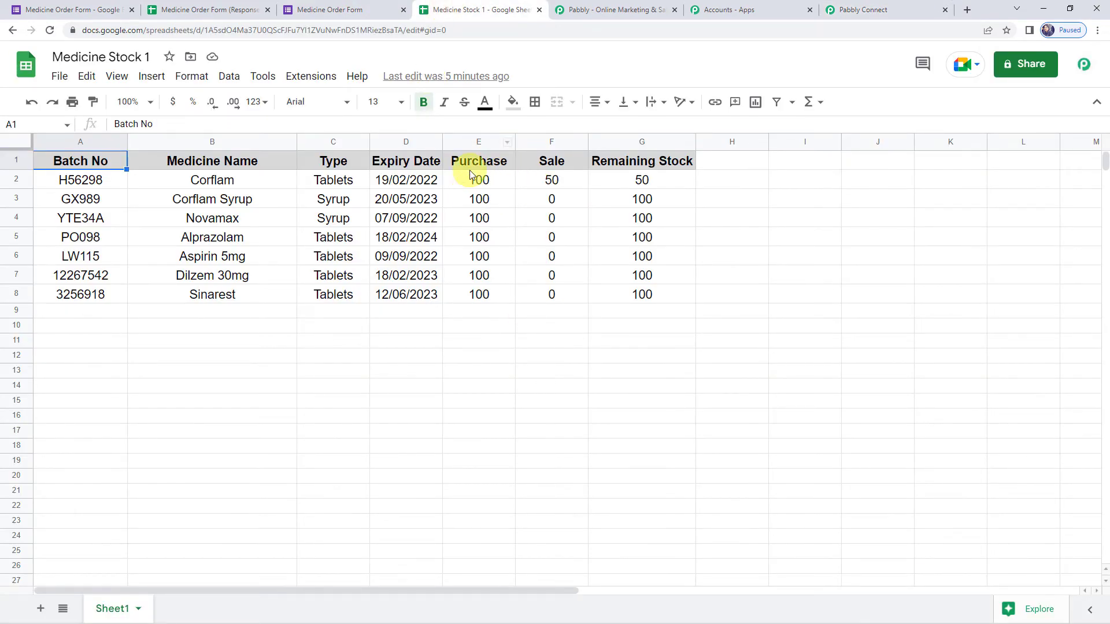
click(492, 146)
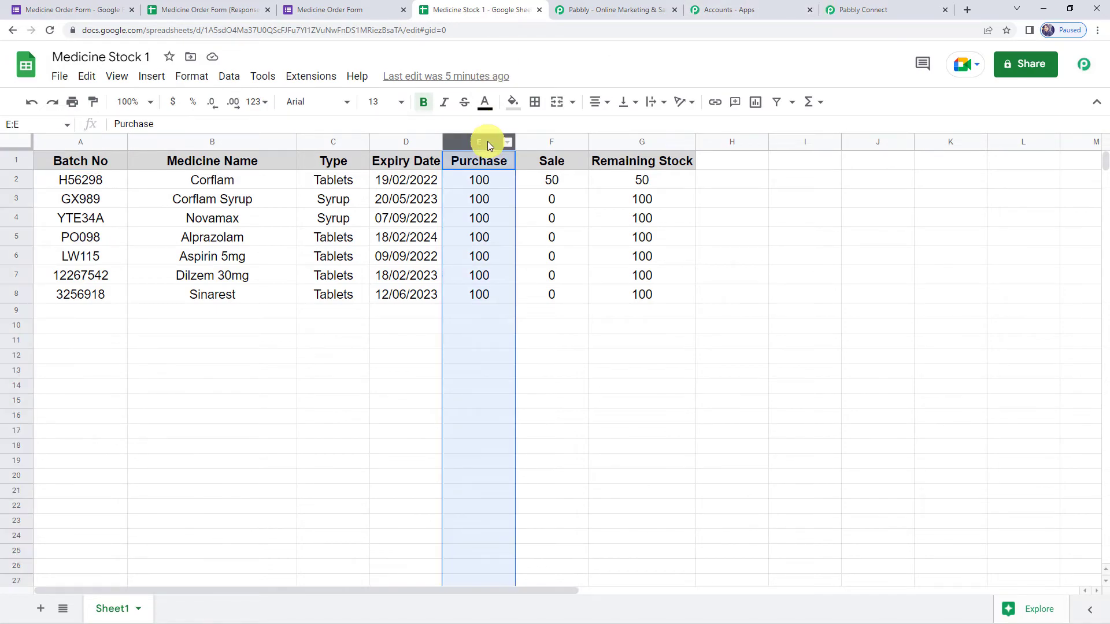
click(885, 8)
scroll(730, 404, down, 3)
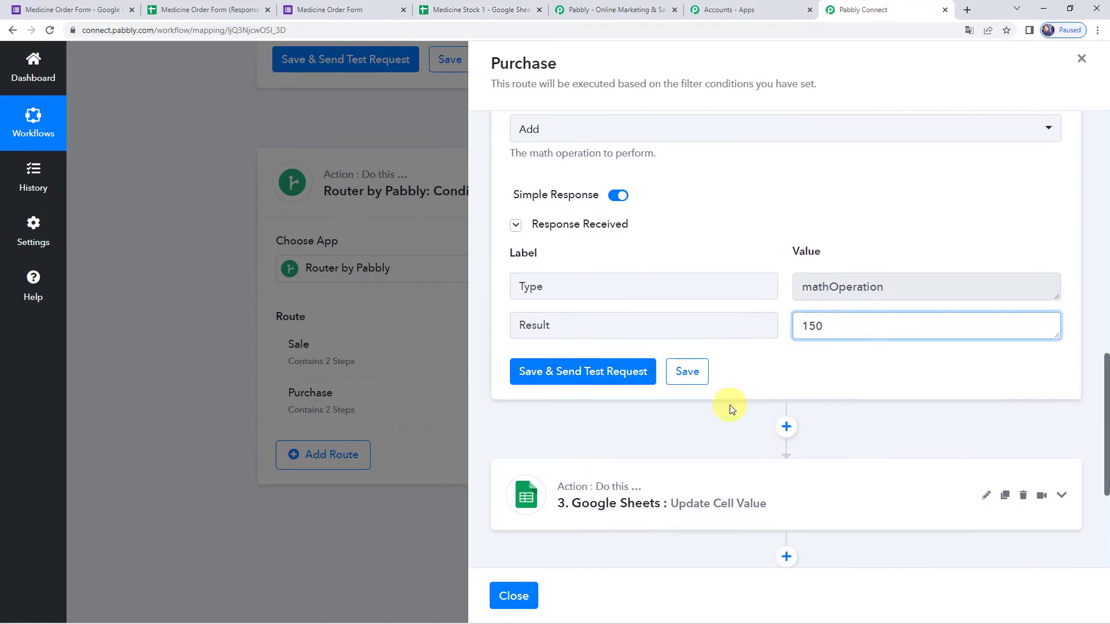
- In the Purchase route's Update Cell Value step, change the Range column letter to E
click(775, 359)
scroll(778, 360, down, 5)
scroll(631, 414, down, 2)
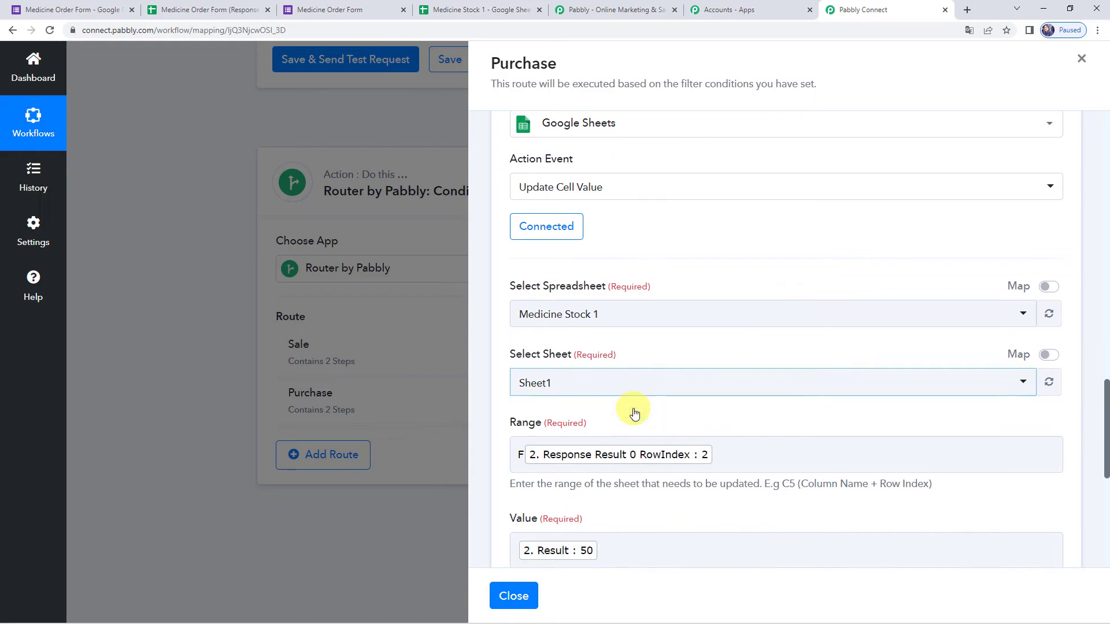
click(522, 431)
key(BackSpace)
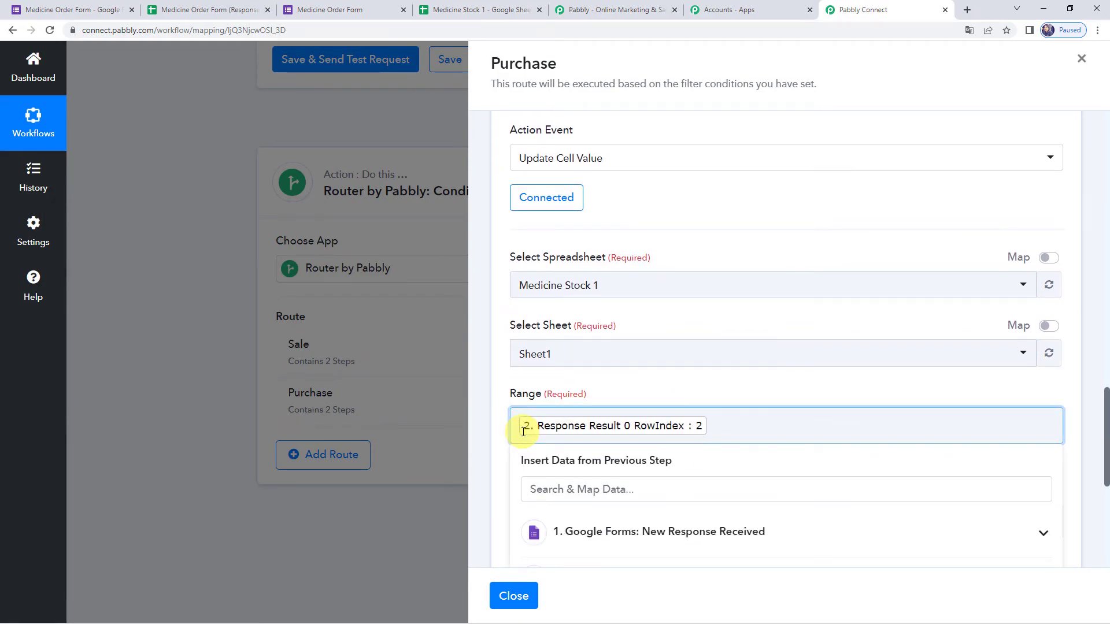
text(E)
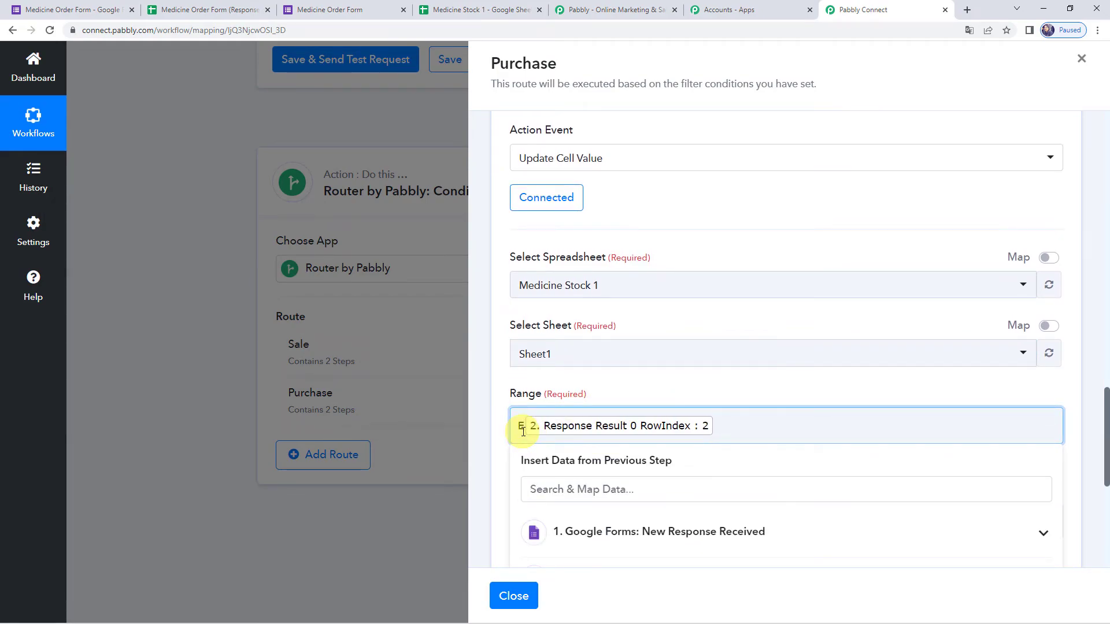
scroll(692, 430, down, 1)
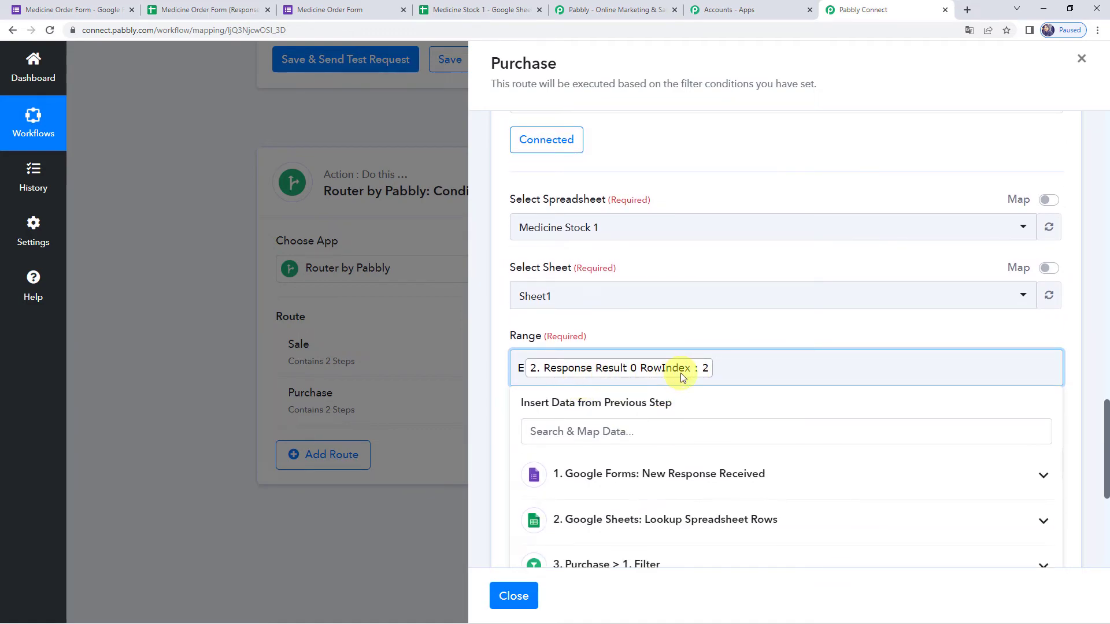
click(706, 322)
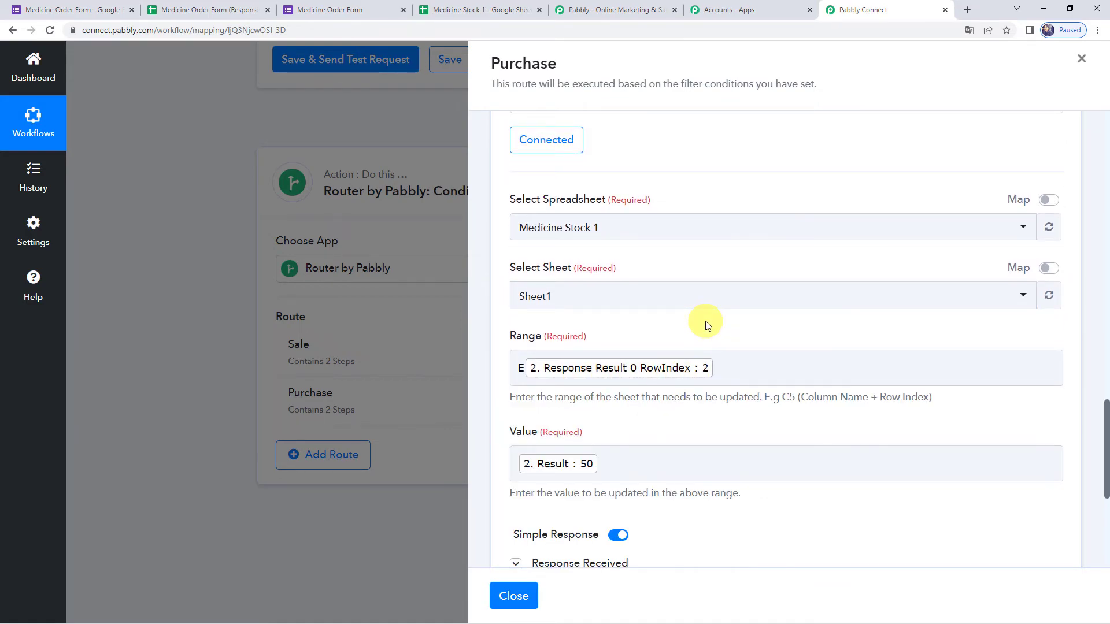
scroll(704, 322, down, 2)
- Replace Value with the Number Formatter result (150), send a test request, and close the route
click(625, 358)
key(BackSpace)
scroll(597, 434, down, 1)
scroll(597, 435, down, 3)
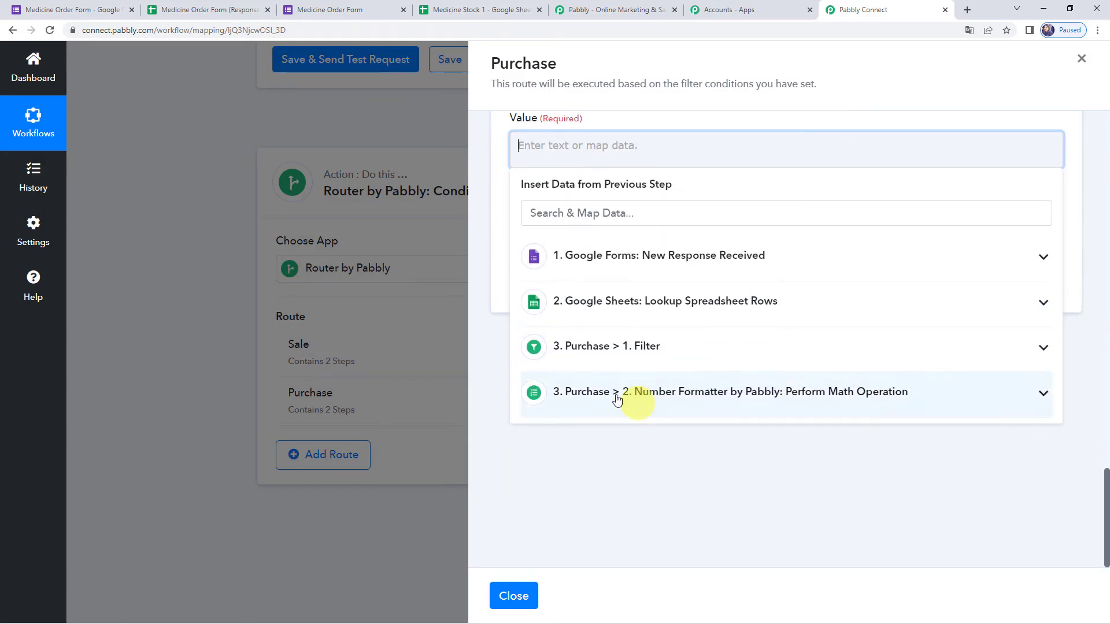
click(607, 395)
click(585, 463)
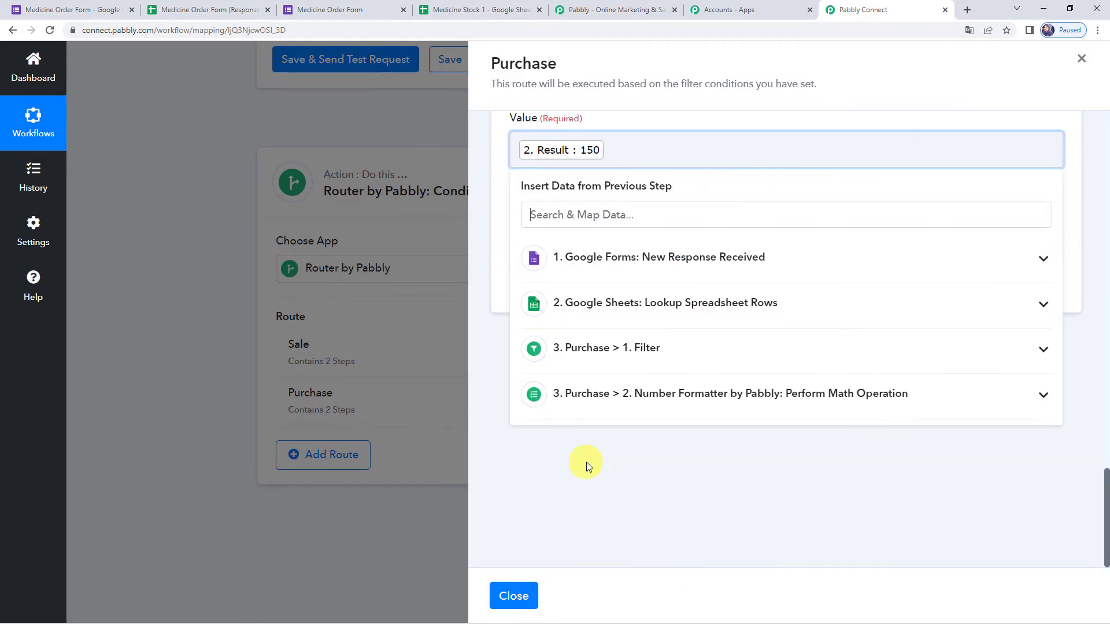
click(696, 123)
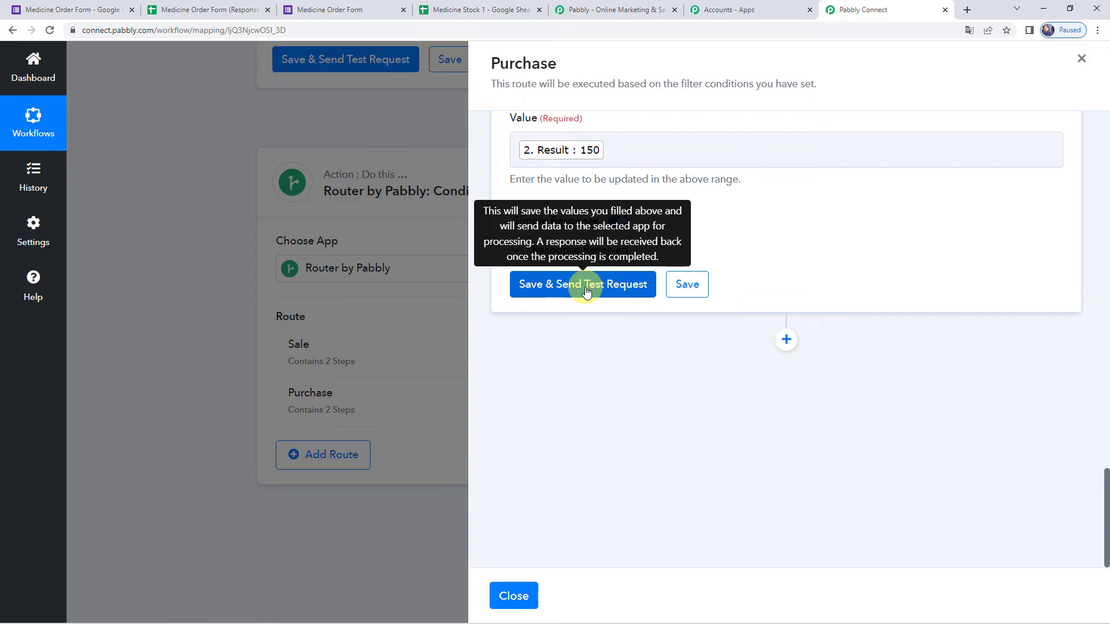
click(692, 285)
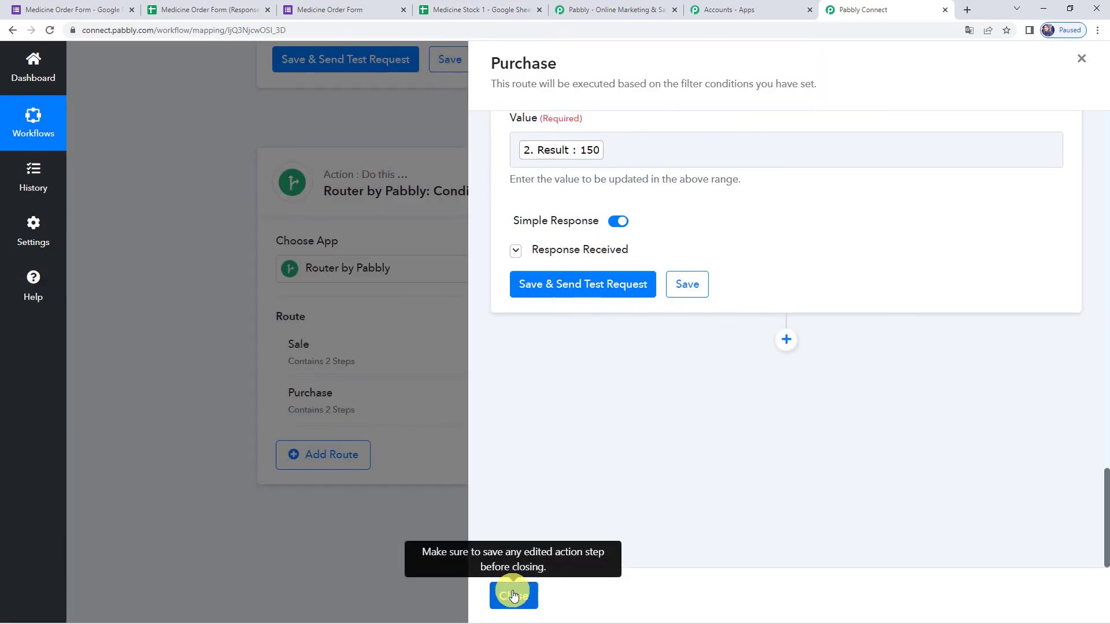
click(512, 593)
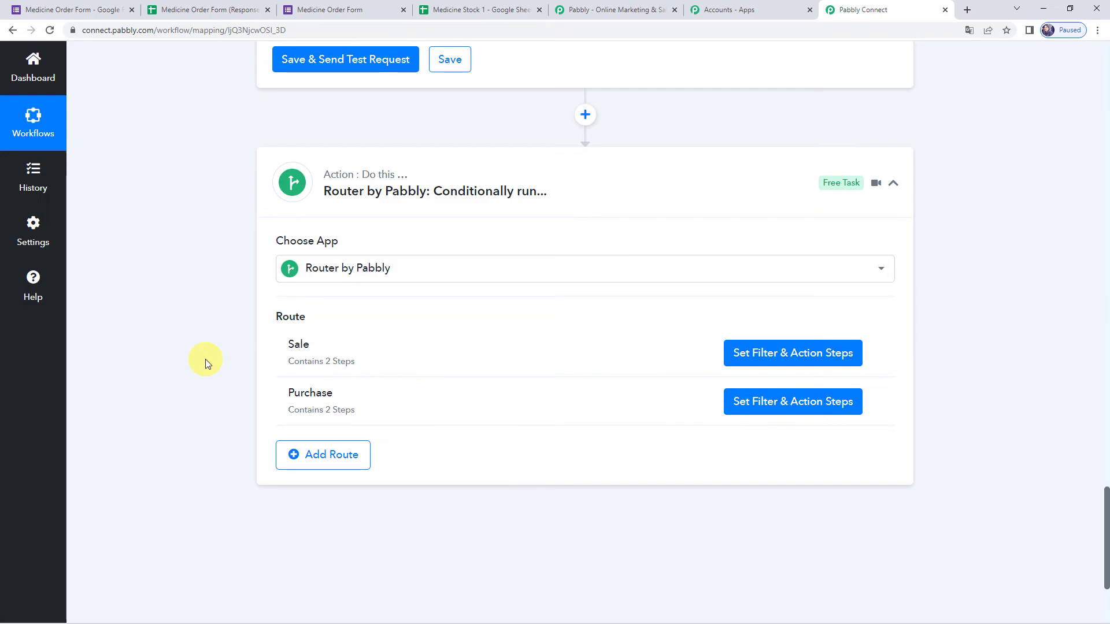
- Reload the Medicine Order Form blank and enter a dummy full name and phone number
click(339, 9)
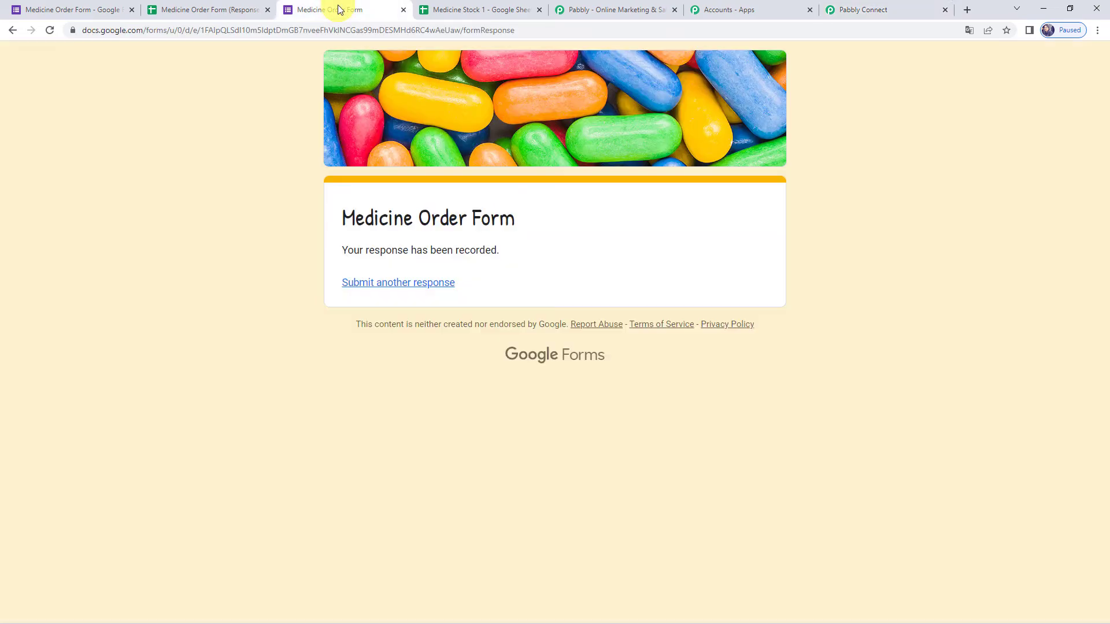
click(339, 25)
key(Return)
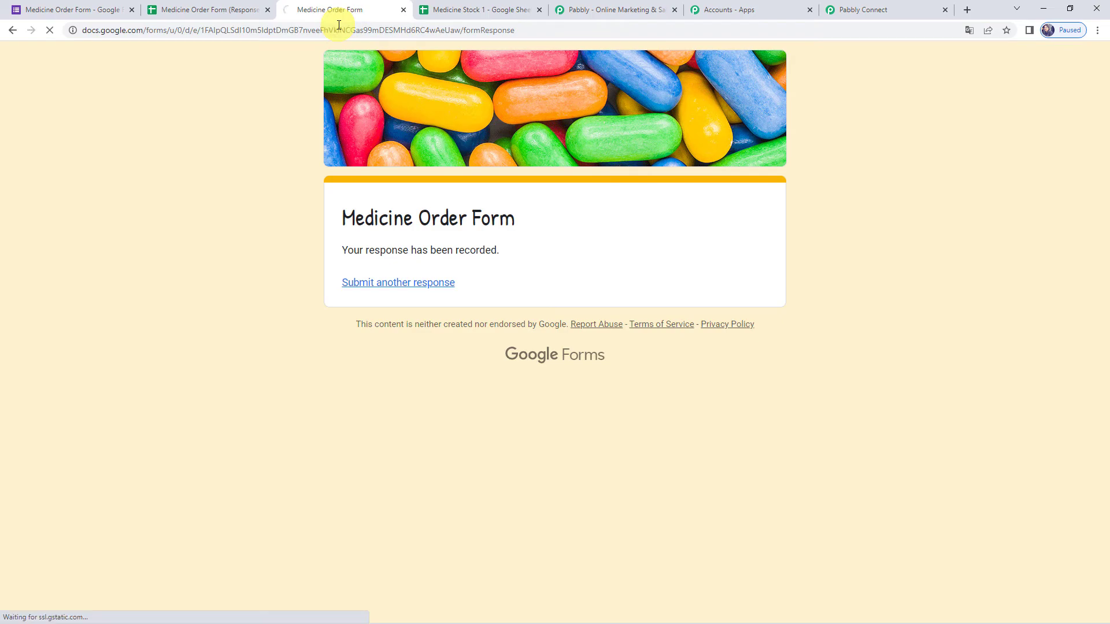
scroll(306, 160, down, 3)
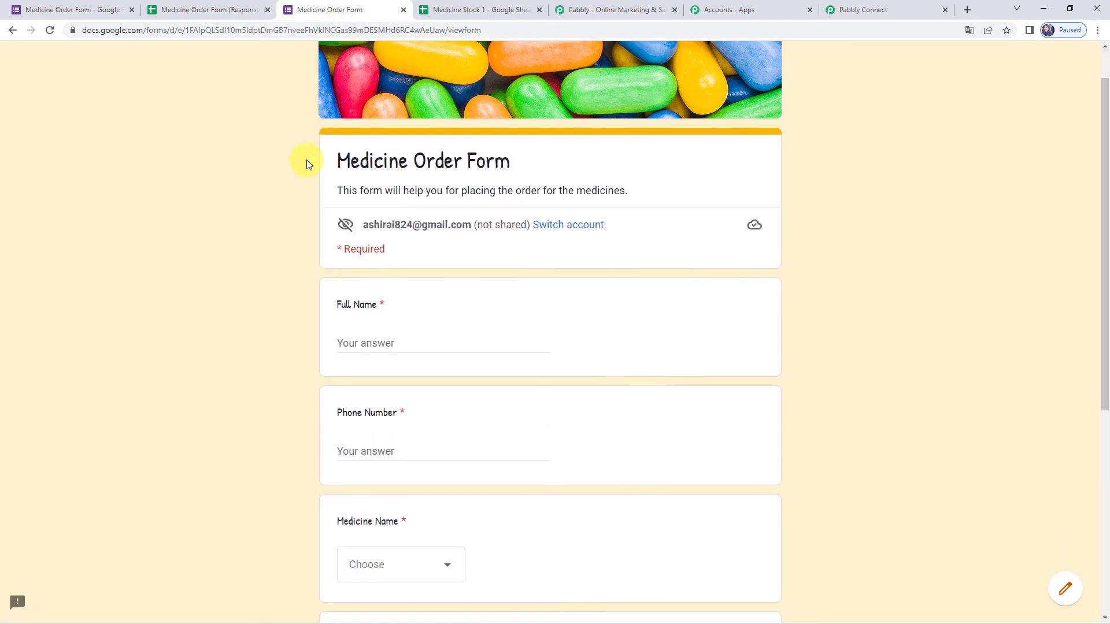
click(362, 217)
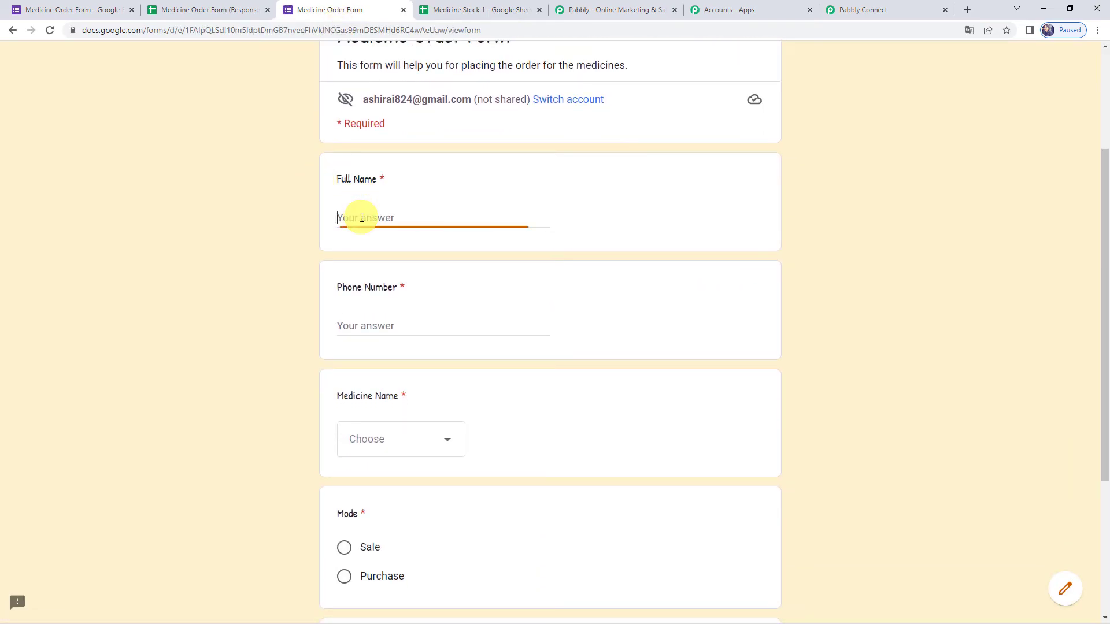
text(Dummy Nam)
key(Tab)
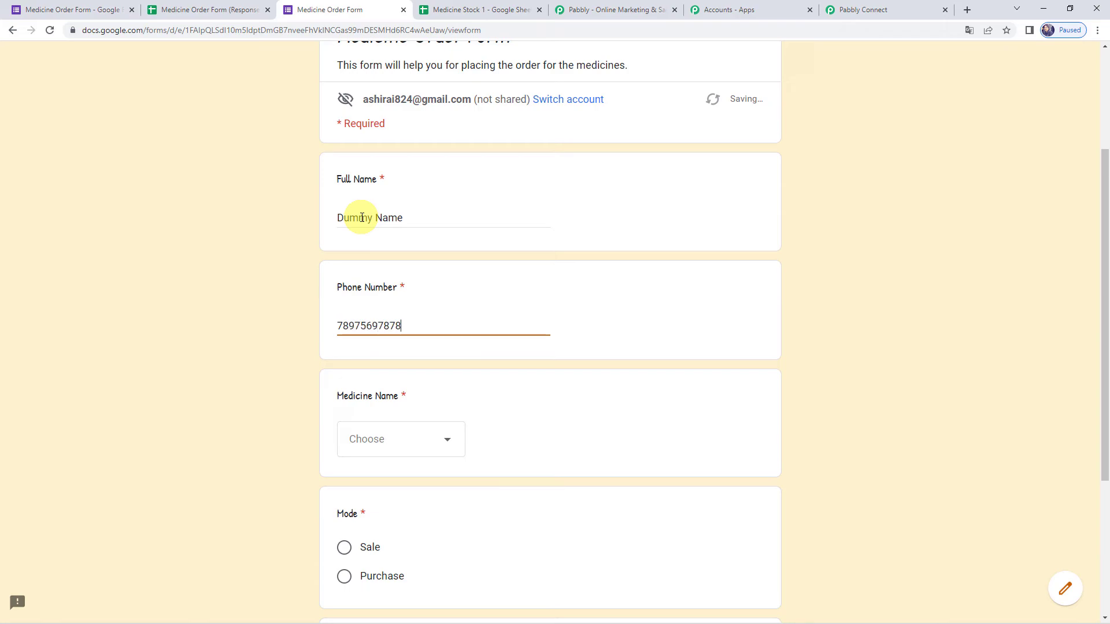
key(Tab)
- Order Novamax as a Purchase of 100, submit, and bring up the Medicine Stock 1 sheet
scroll(372, 272, down, 3)
click(372, 278)
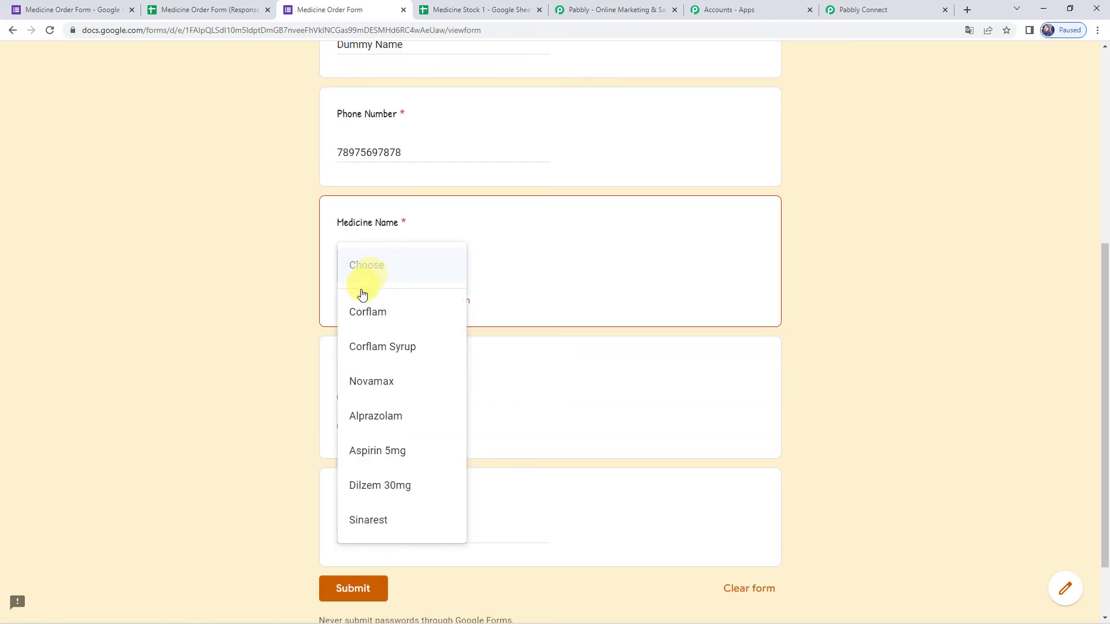
click(376, 382)
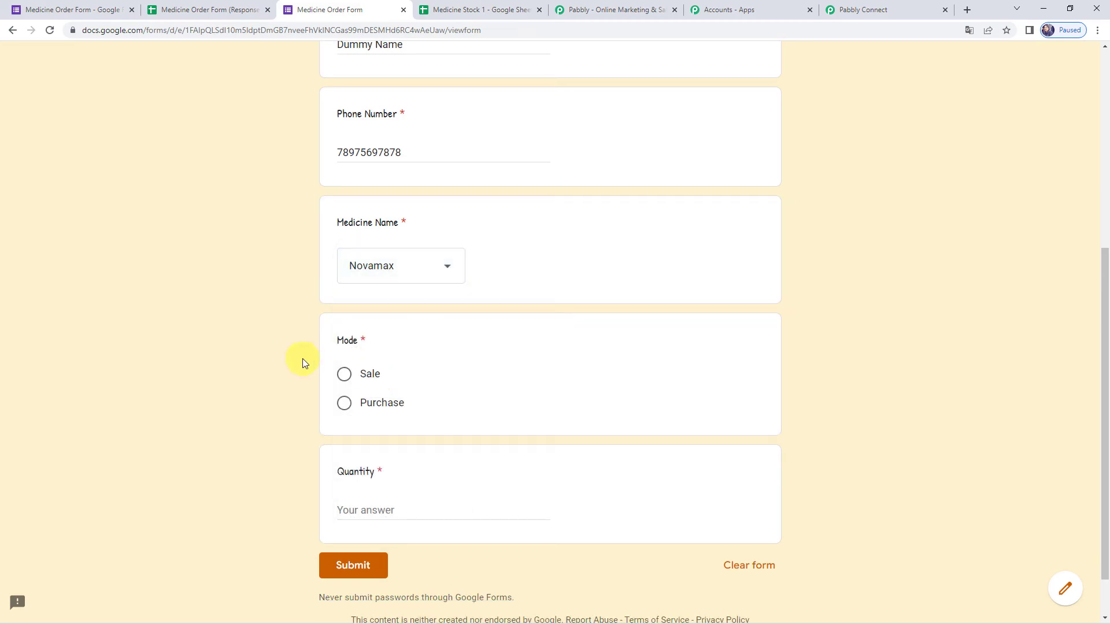
click(366, 404)
click(360, 505)
text(100)
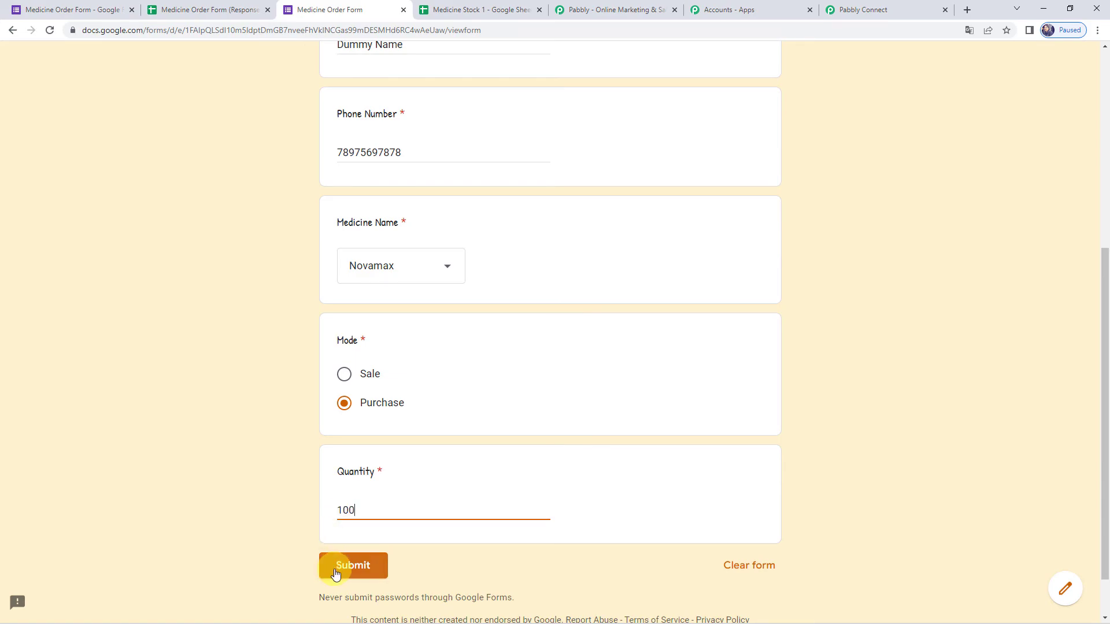
click(341, 573)
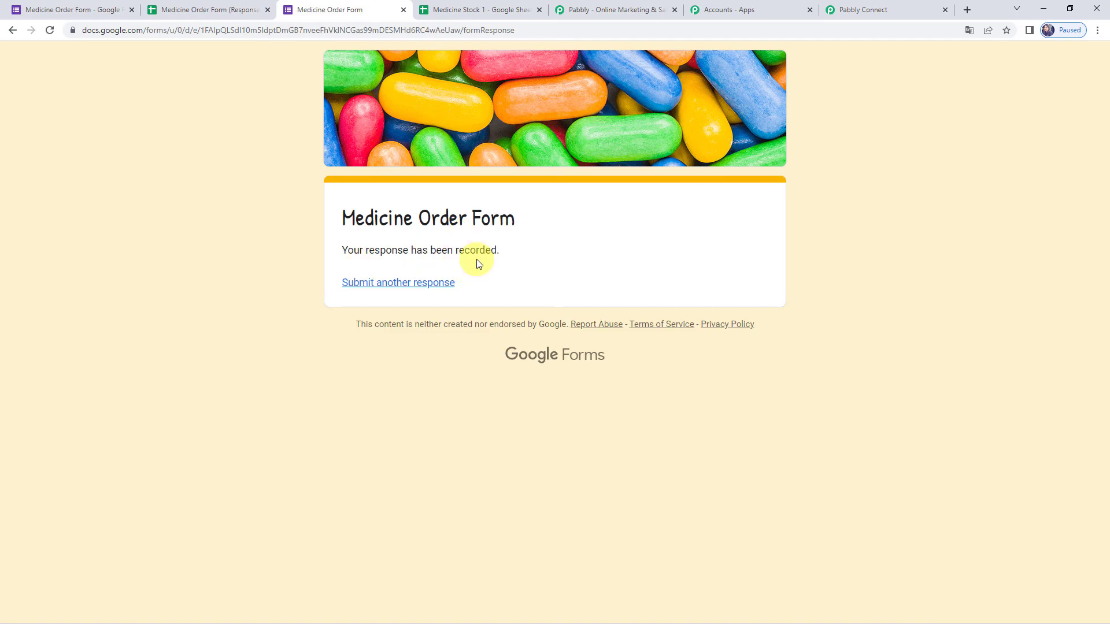
click(476, 8)
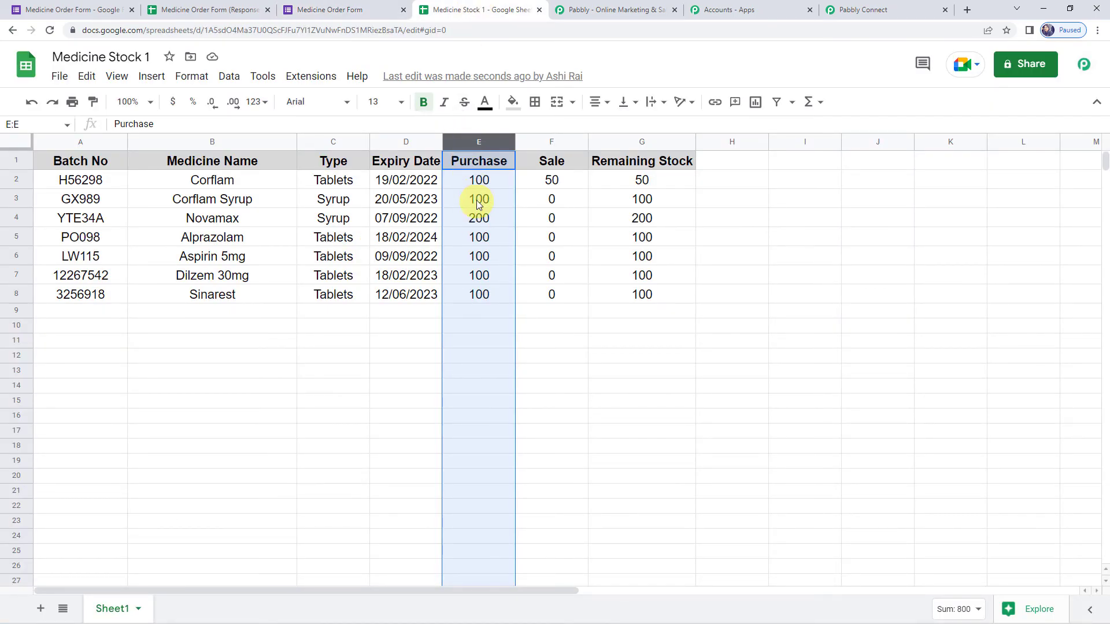
click(493, 221)
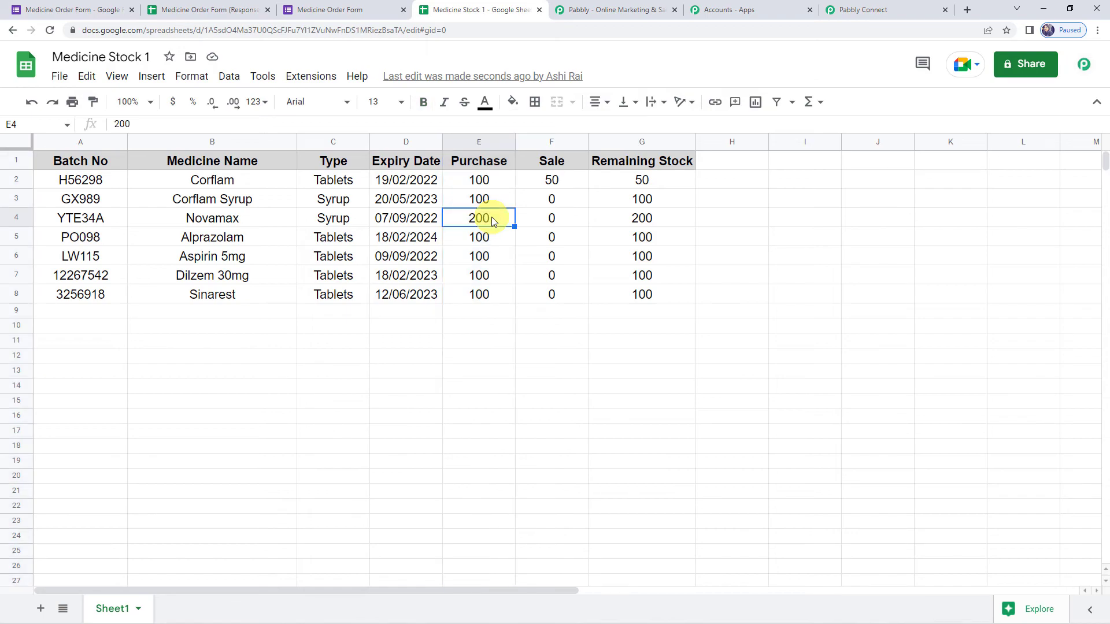
click(632, 220)
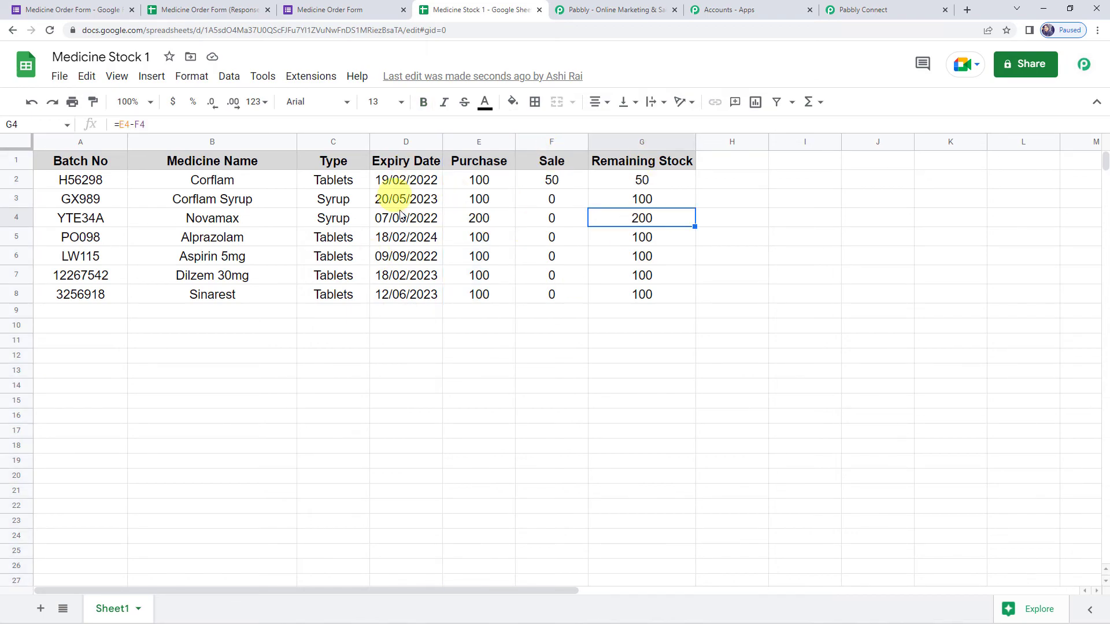
drag(113, 227, 695, 223)
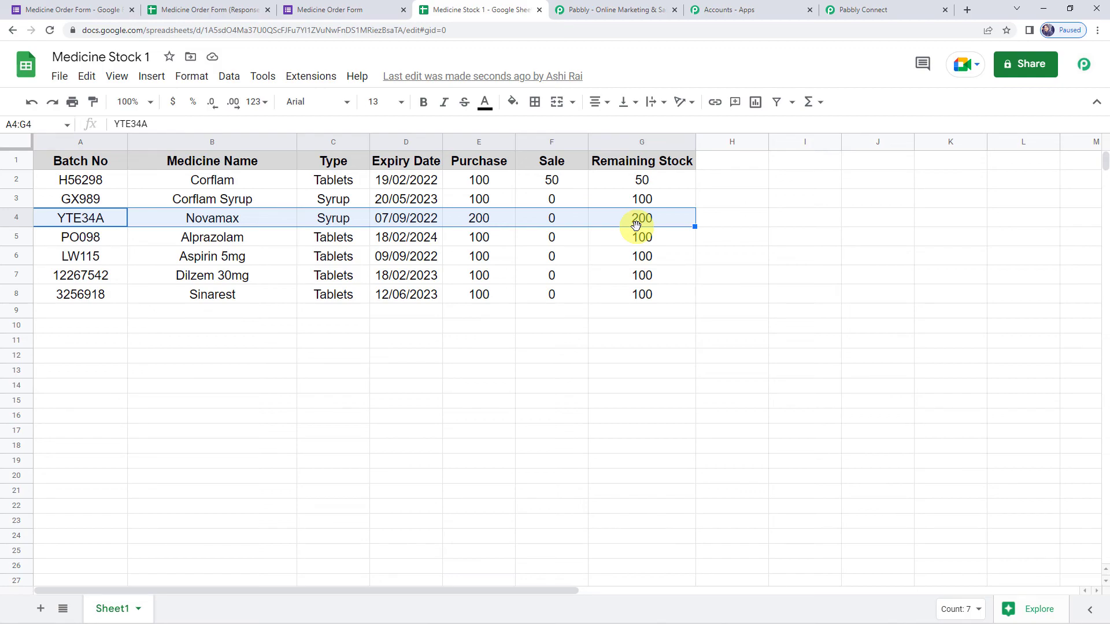
- Back in Pabbly Connect, collapse the Router, Lookup Spreadsheet Rows and Google Forms trigger steps
click(873, 8)
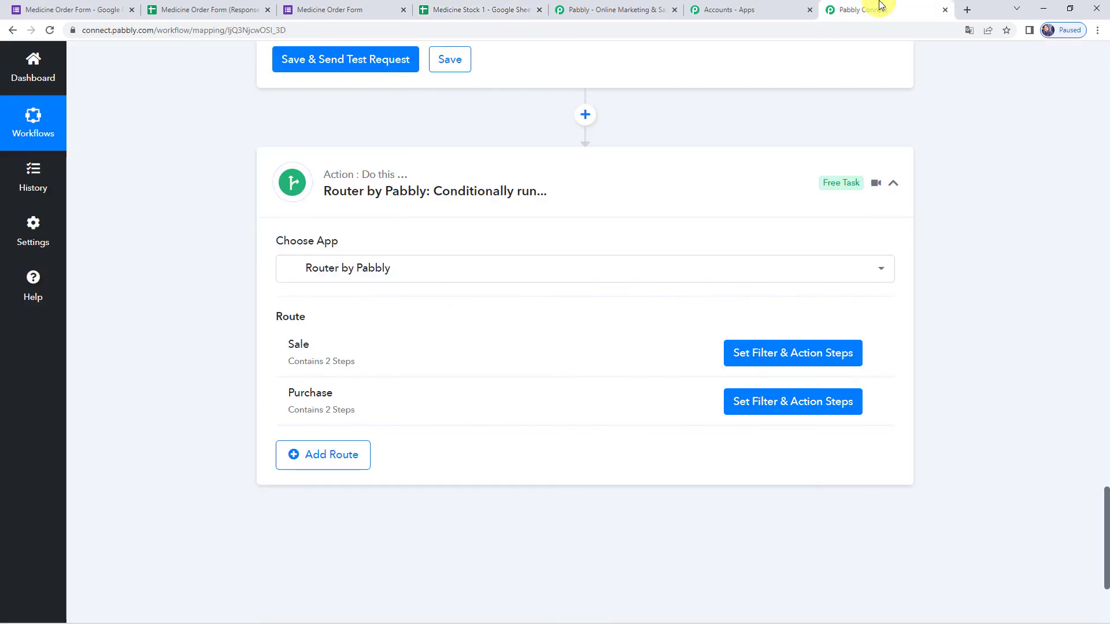
click(597, 166)
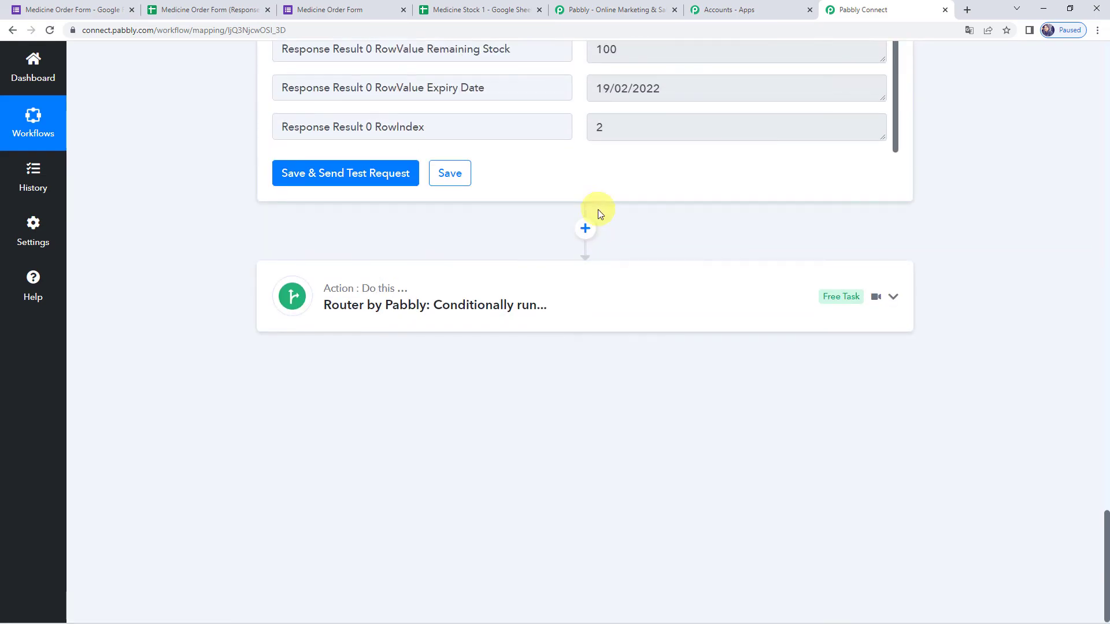
scroll(597, 214, up, 6)
scroll(496, 156, up, 15)
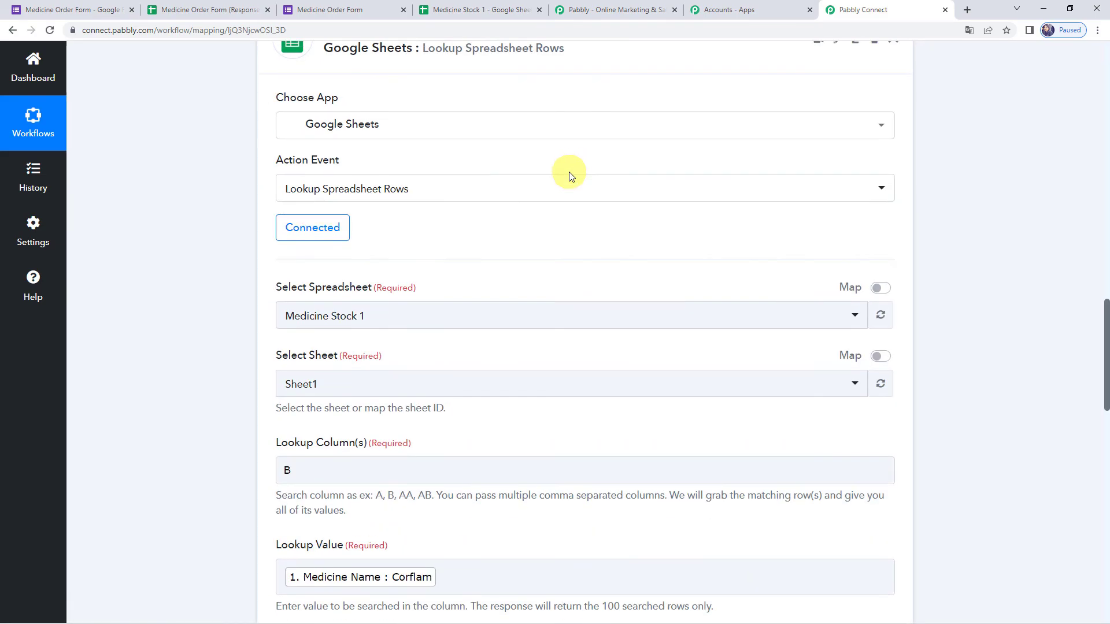
click(530, 421)
scroll(526, 370, up, 12)
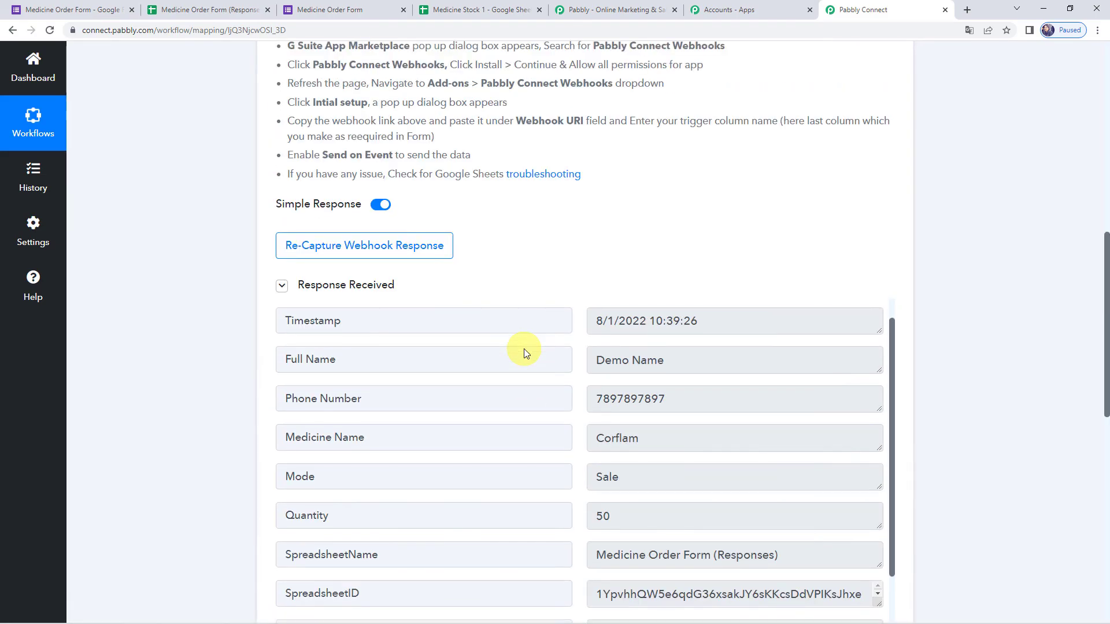
scroll(524, 349, up, 1)
click(575, 168)
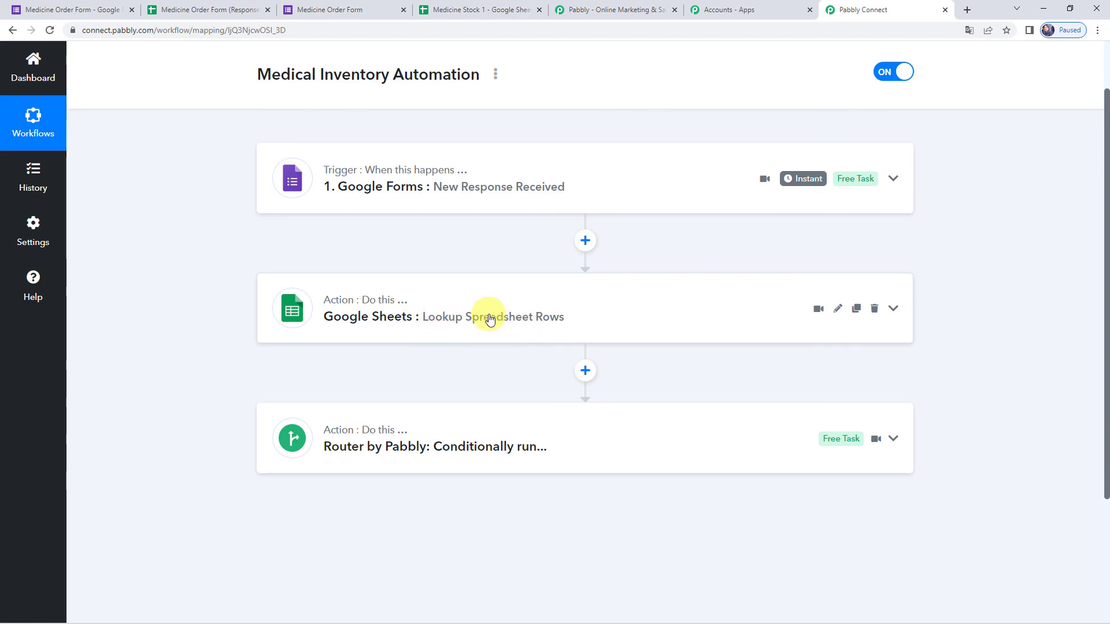
- Expand the Router to show its routes, clear the Novamax row highlight in Medicine Stock 1, and return
click(491, 448)
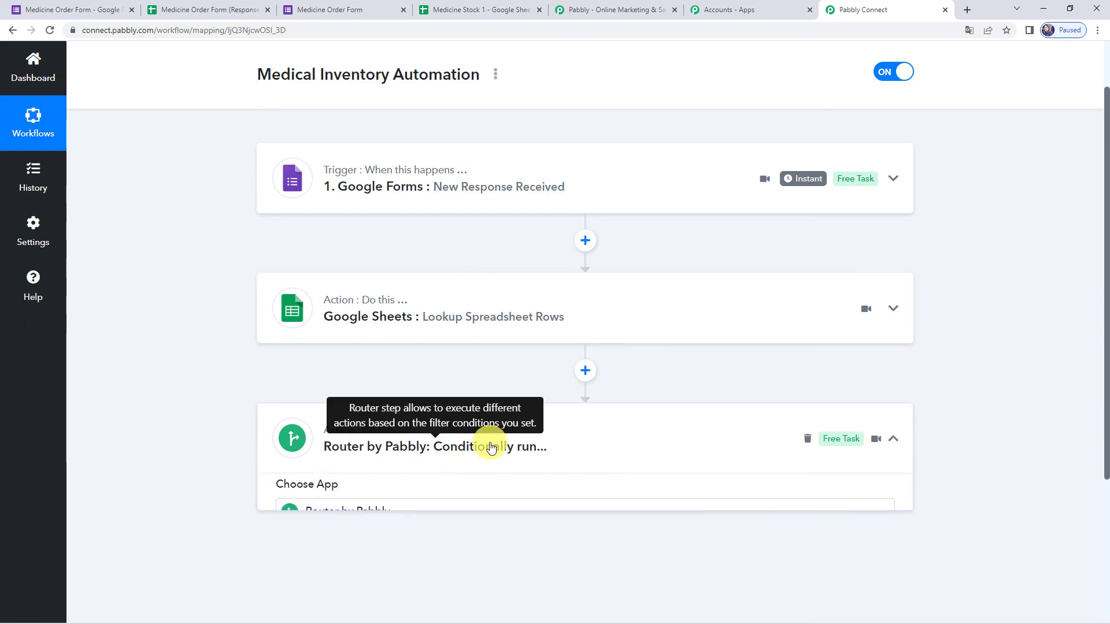
scroll(405, 480, down, 2)
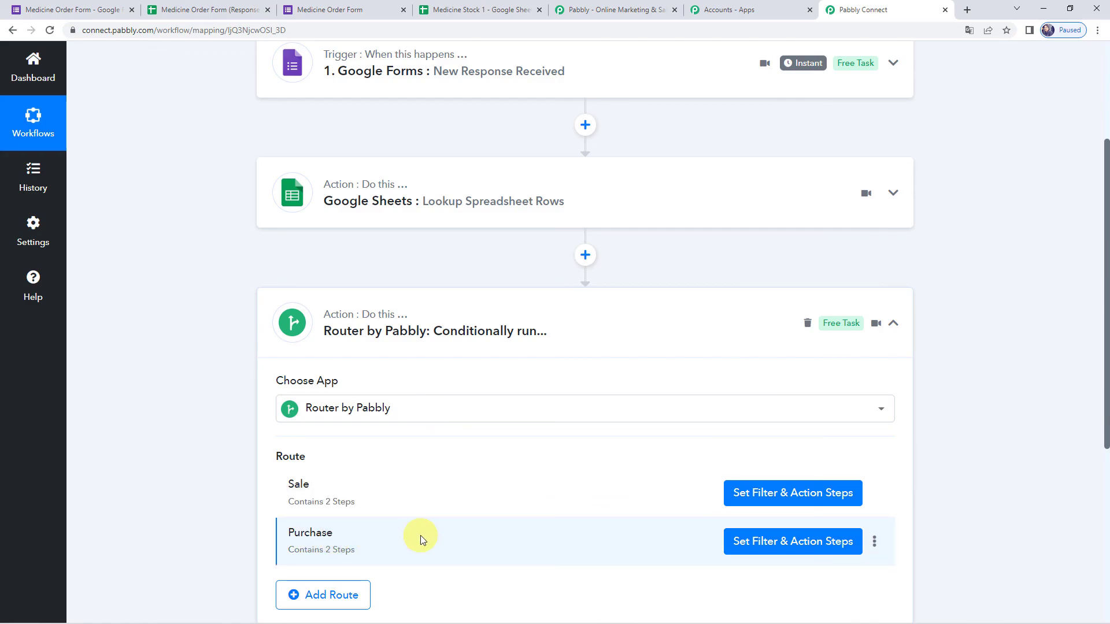
click(491, 10)
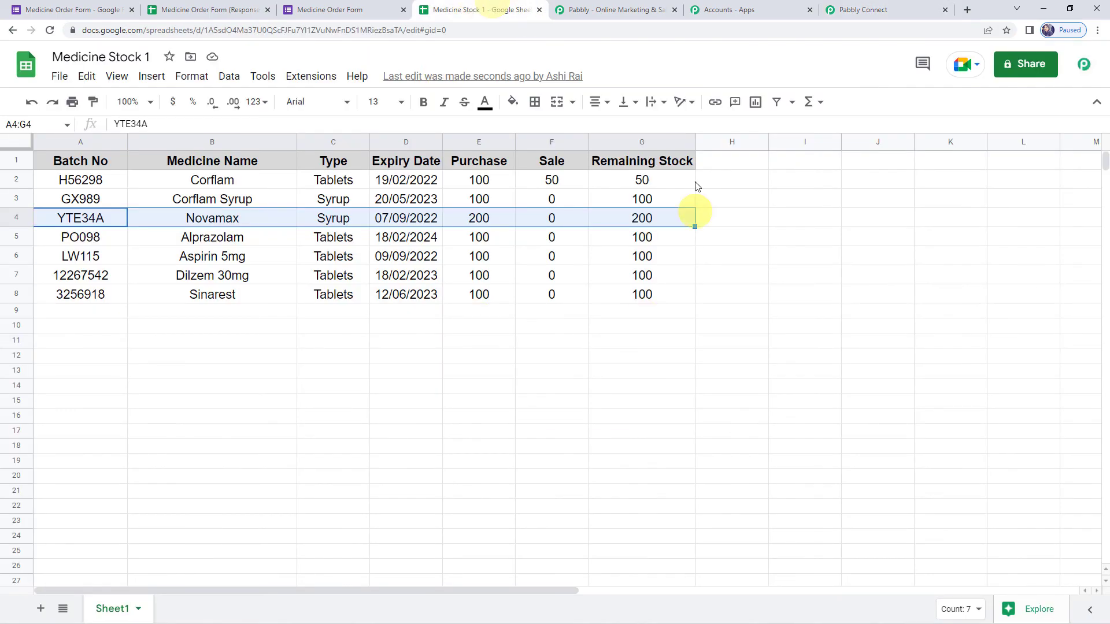
click(513, 354)
click(925, 11)
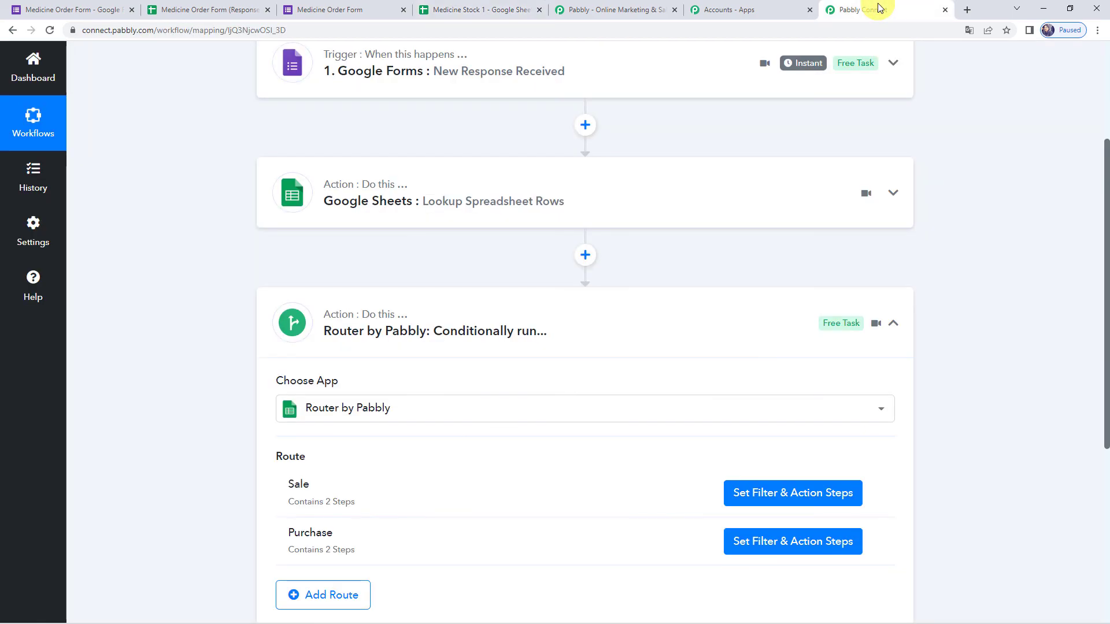